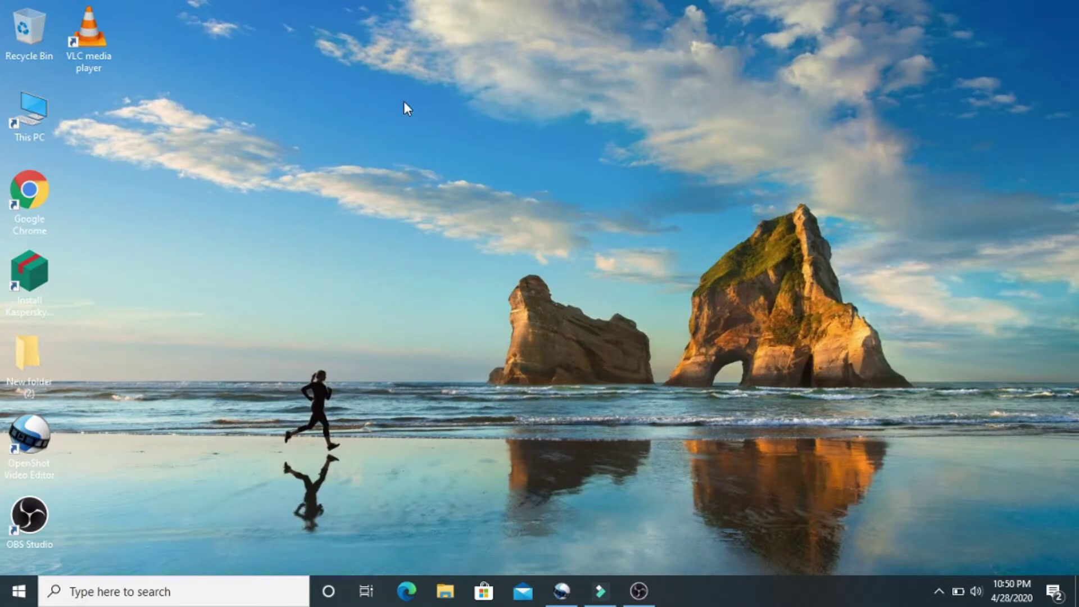
Step: Refresh the desktop, and create and open a new text document with the default name on it
right_click(385, 142)
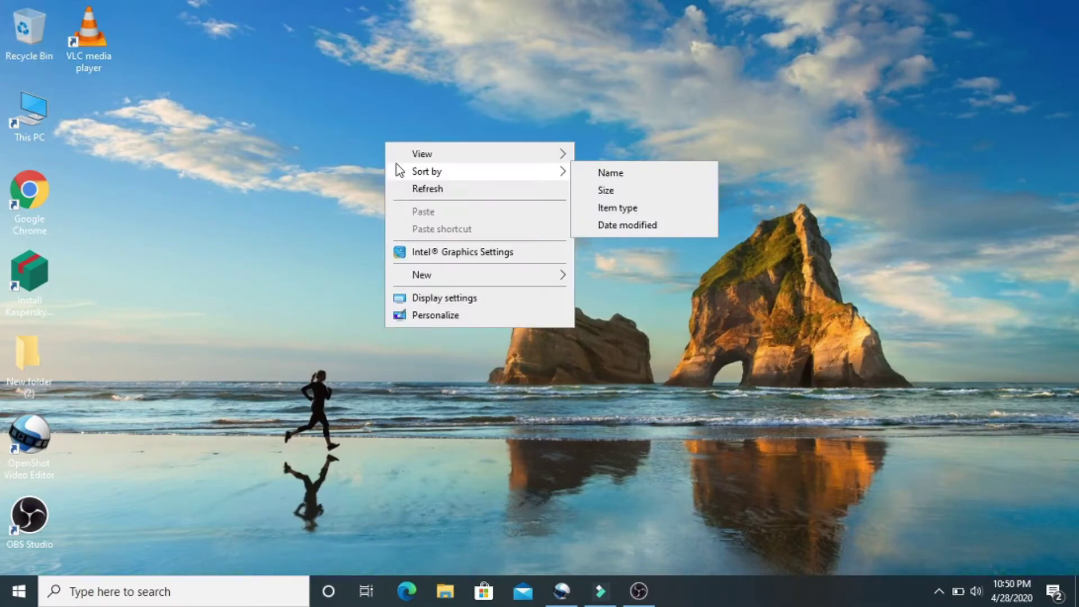
left_click(427, 189)
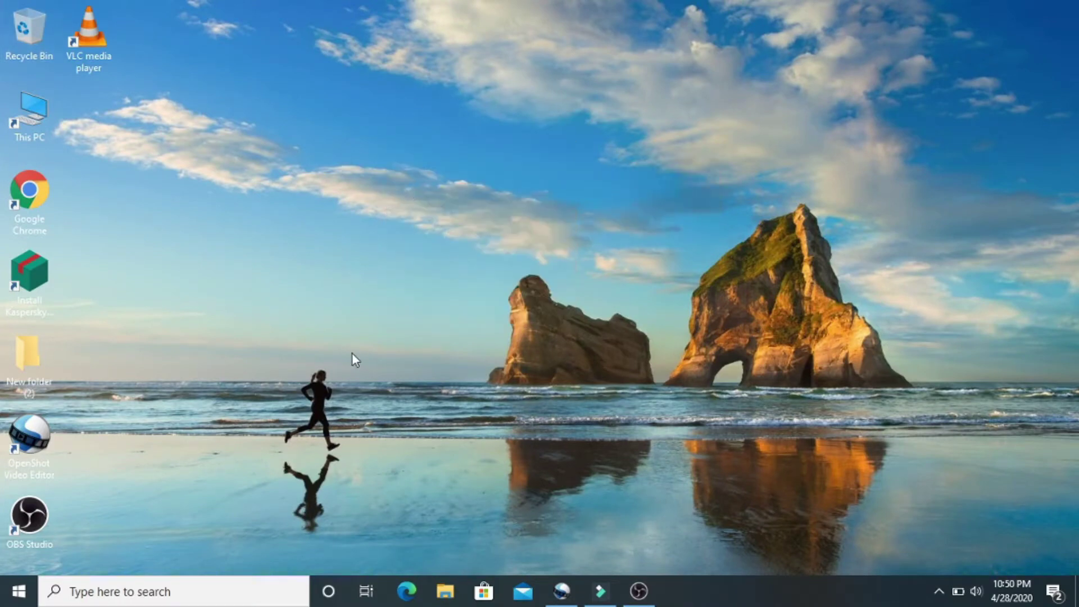
right_click(281, 282)
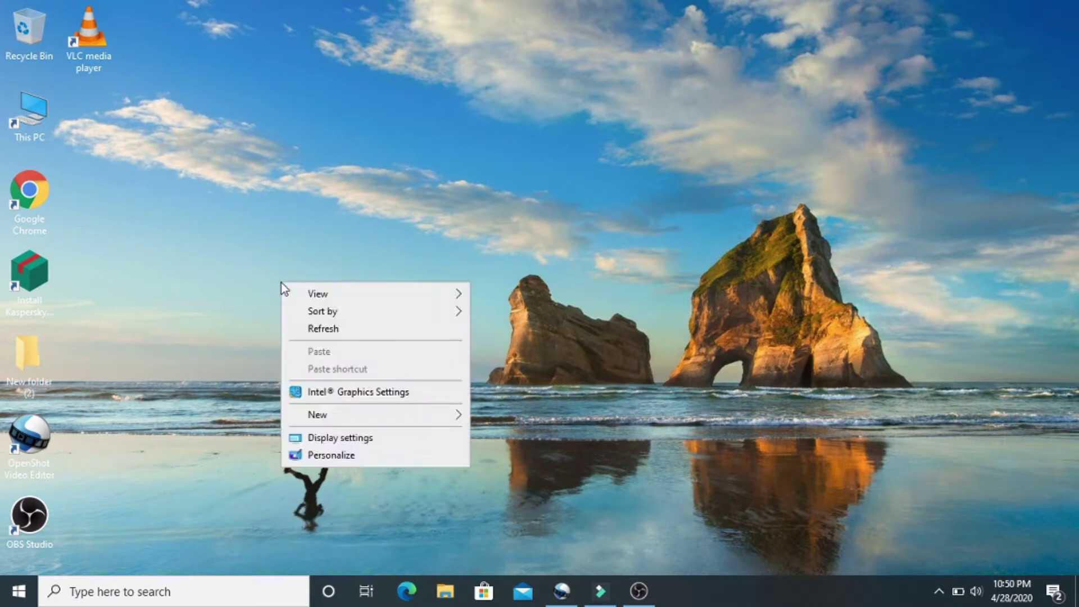
mouse_move(378, 416)
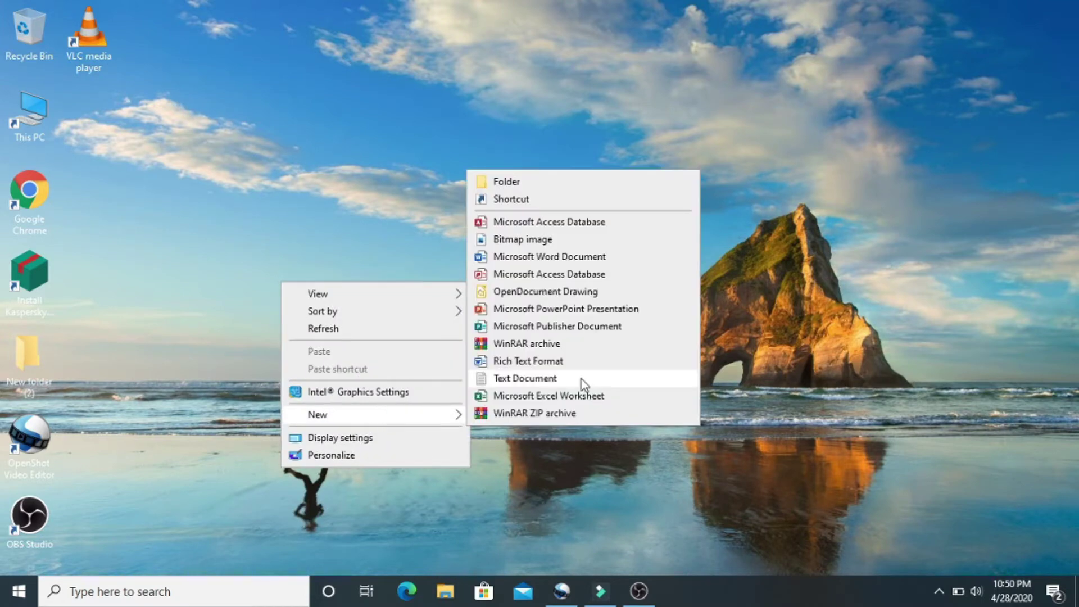
left_click(582, 377)
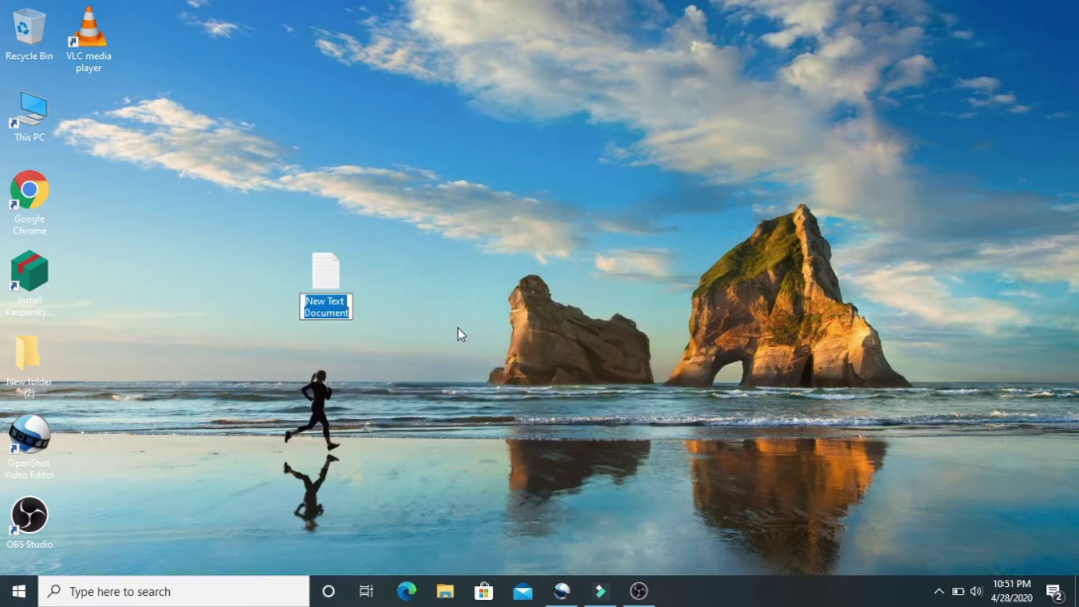
left_click(325, 274)
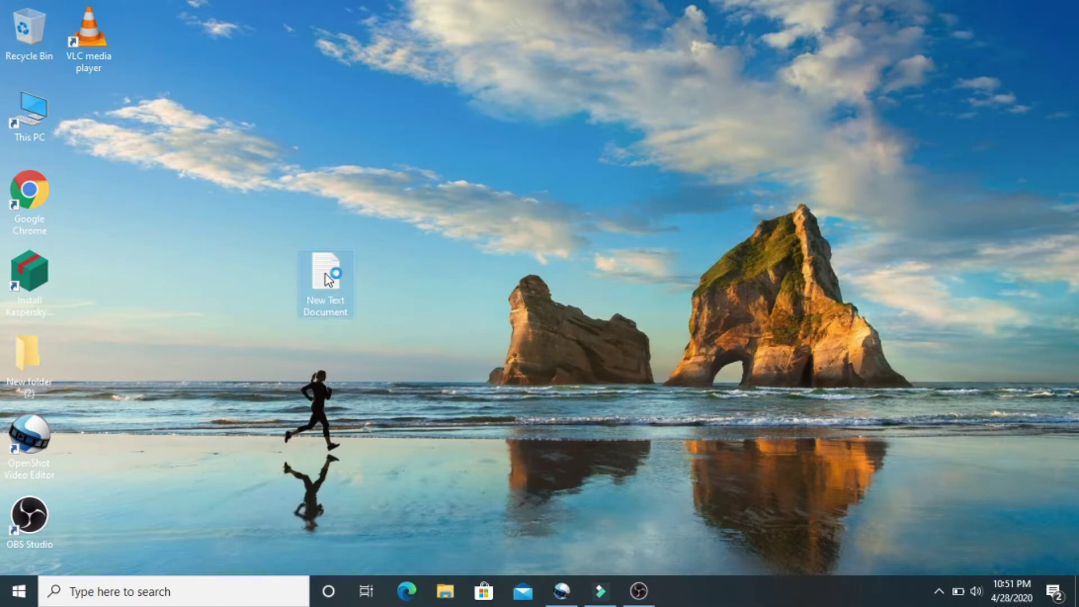
double_click(326, 274)
Step: Write the lines "HI FRIENDS", "WELCOME TO MY CHANNEL" and "WALKWAY" in the document, separated by blank lines
type("HI")
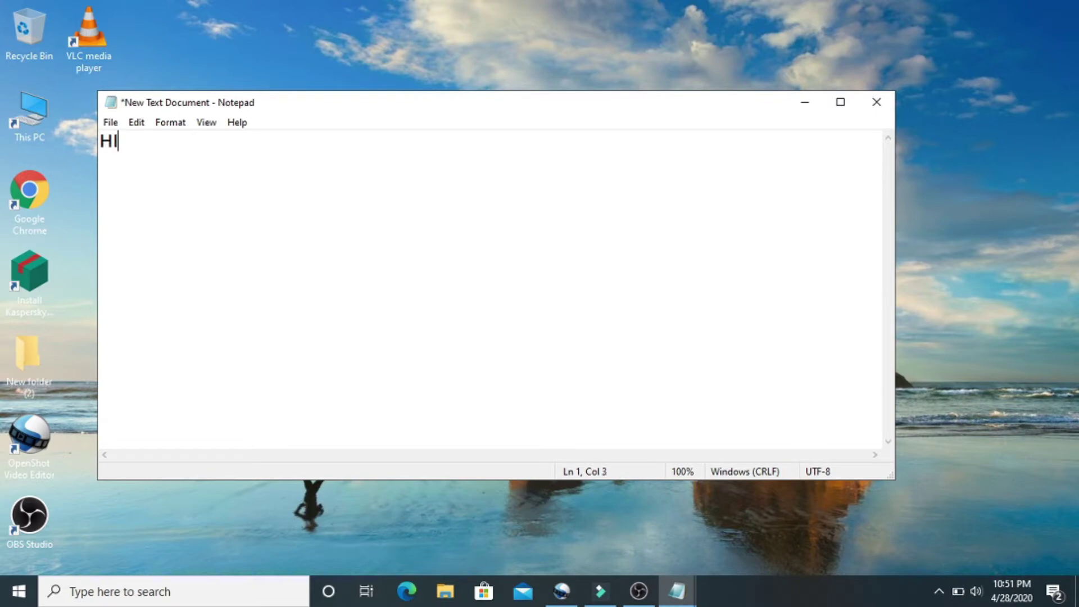
type(" FRIENDS")
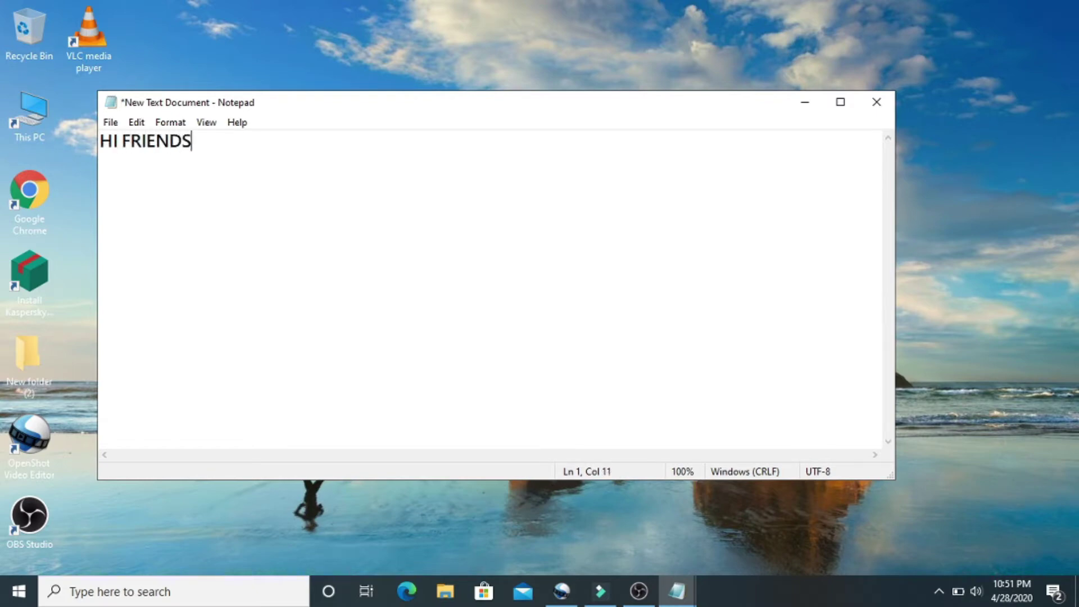
key("Return")
key("Return")
type("WELCO")
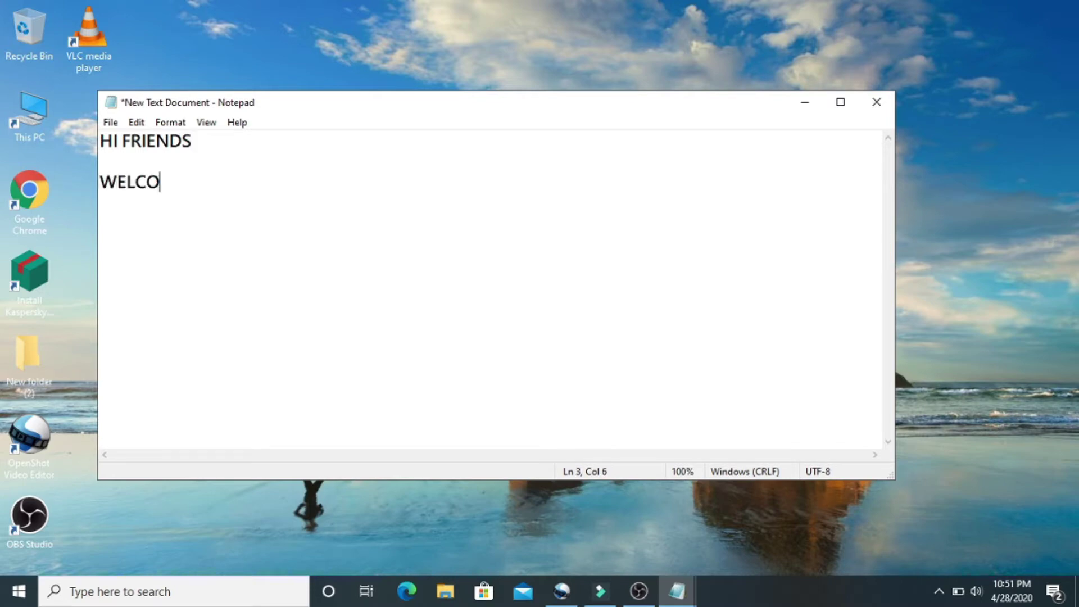
type("ME TO MY ")
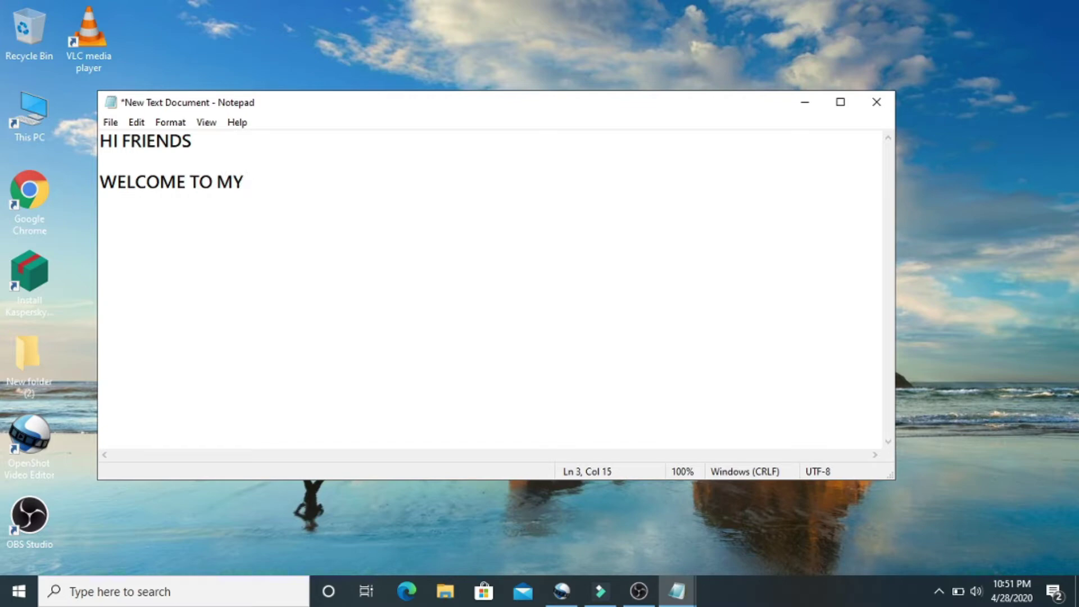
type("CHANNEL")
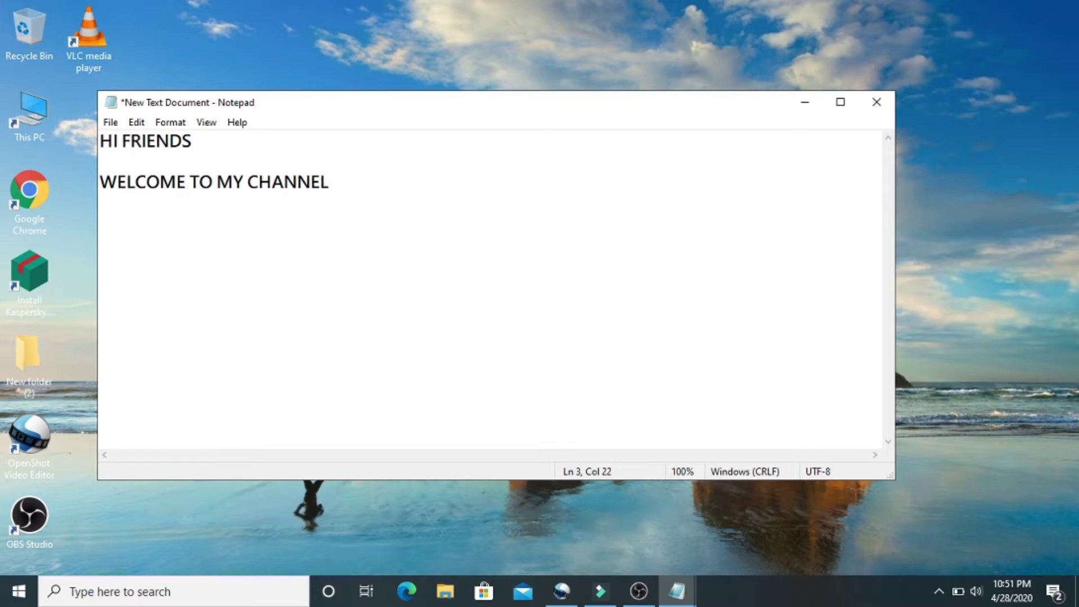
key("Return")
key("Return")
type("WALKWAY")
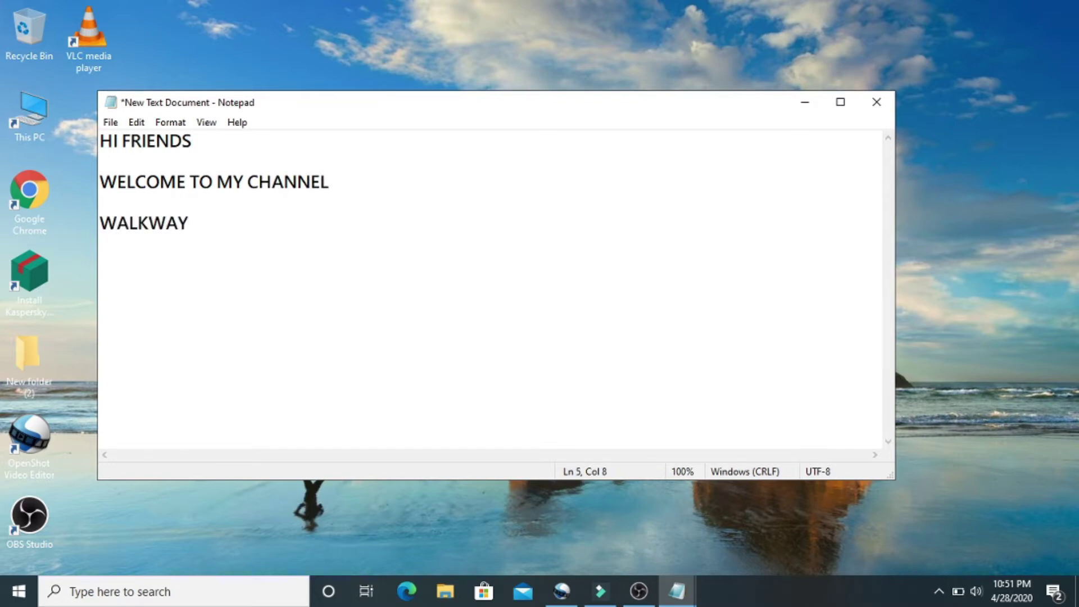
Step: Add the line "TODAY WE ARE GOING TO SPEED UP OUR COMPUTER 80%" below WALKWAY, after a blank line
key("Return")
key("Return")
type("TODAY ")
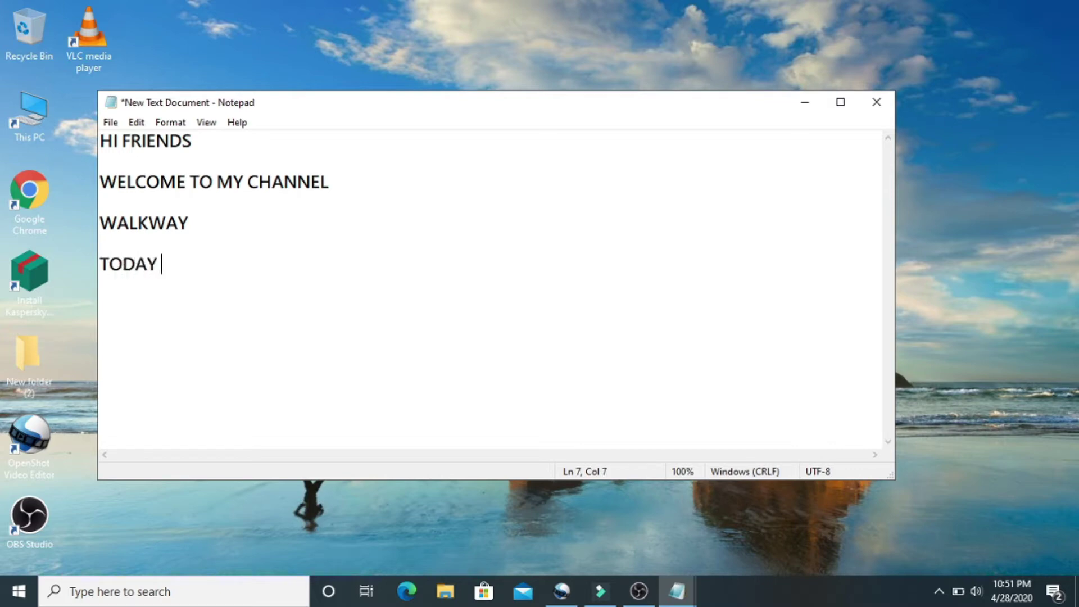
type("WE ARE G")
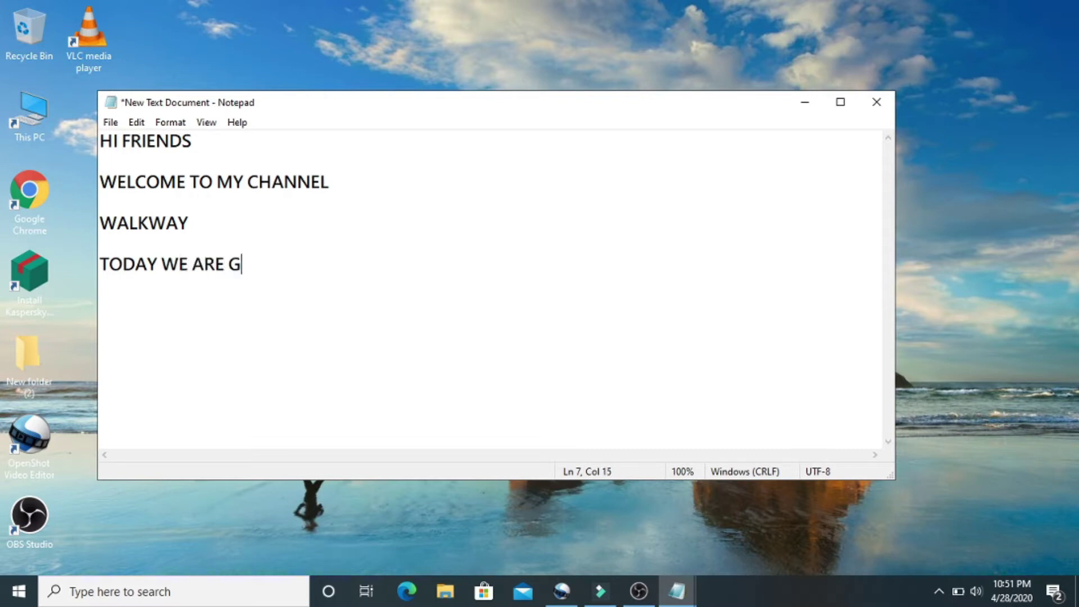
type("OING TO ")
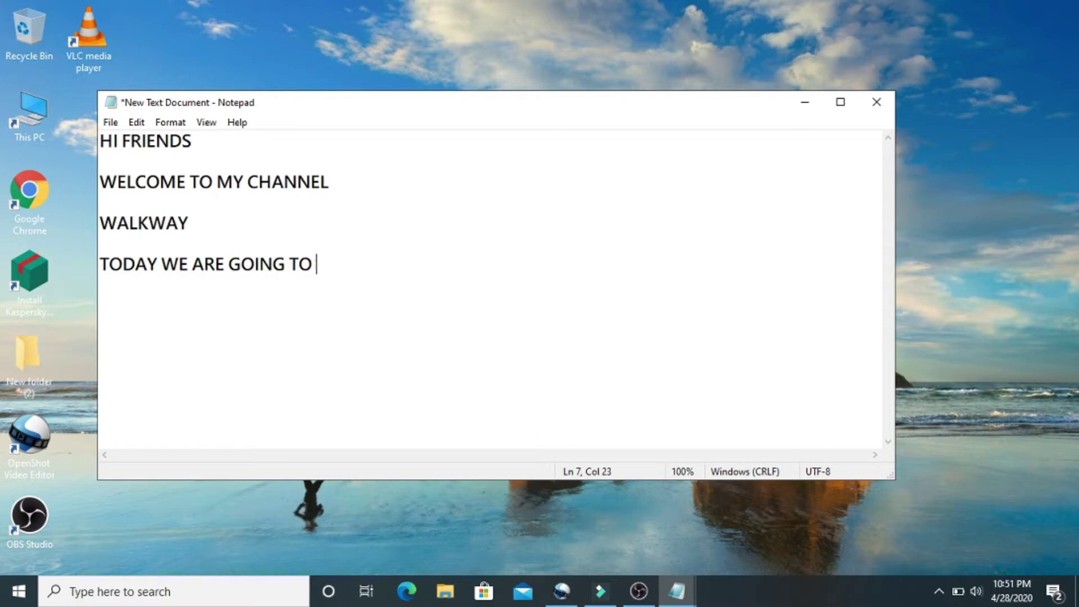
type("SPEED UP")
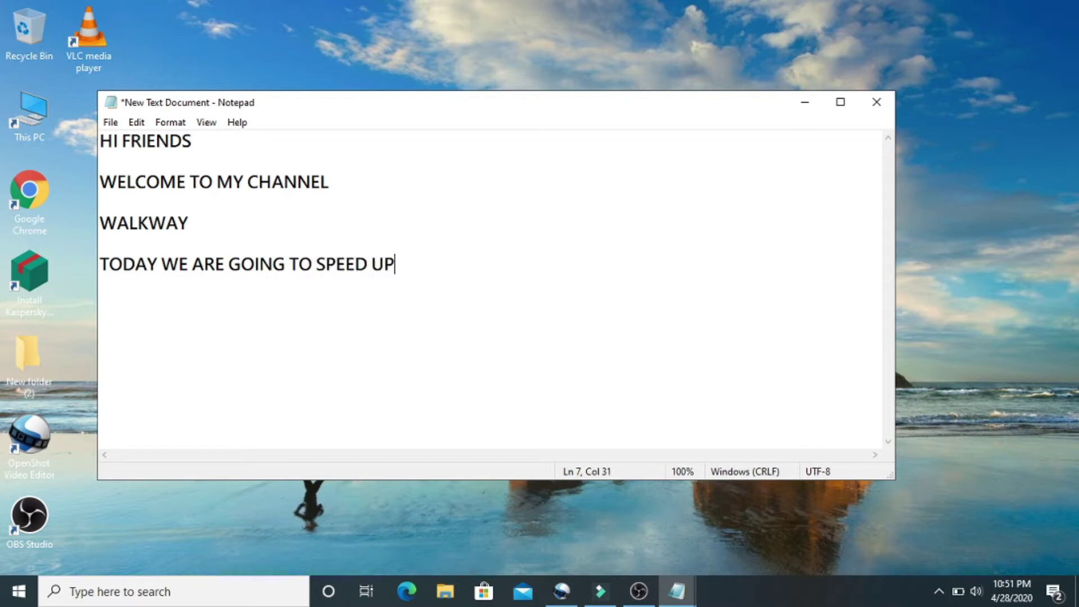
type(" OUR COMPUTER")
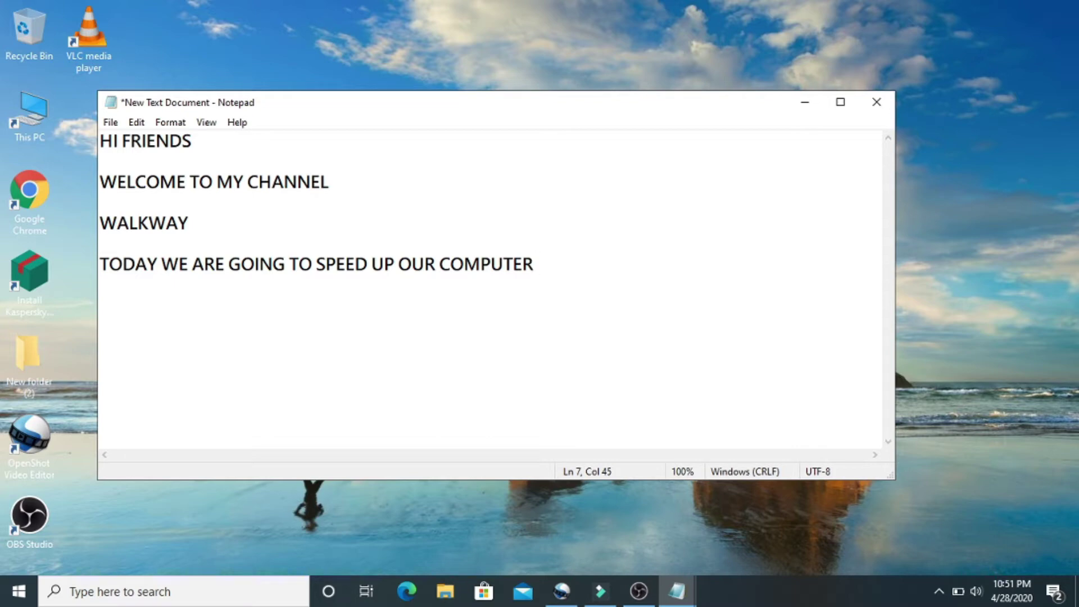
type("ATLE")
key("BackSpace")
key("BackSpace")
key("BackSpace")
key("BackSpace")
type("80%")
Step: Add the line "SO LETS GET STARTED......" after a blank line
key("Return")
type("S")
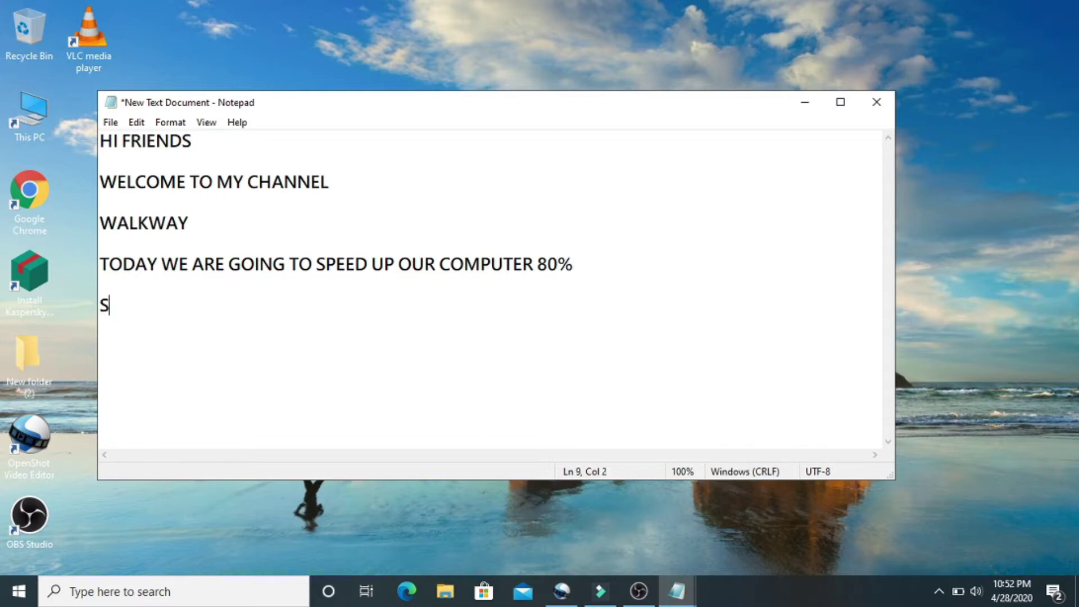
type("O LETS GET ")
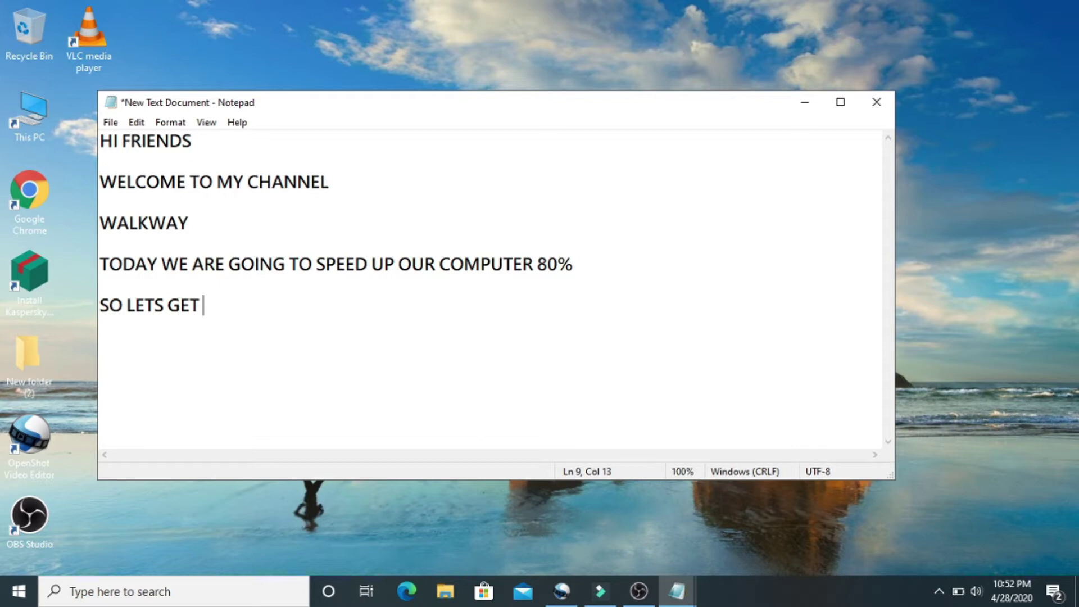
type("STARTED")
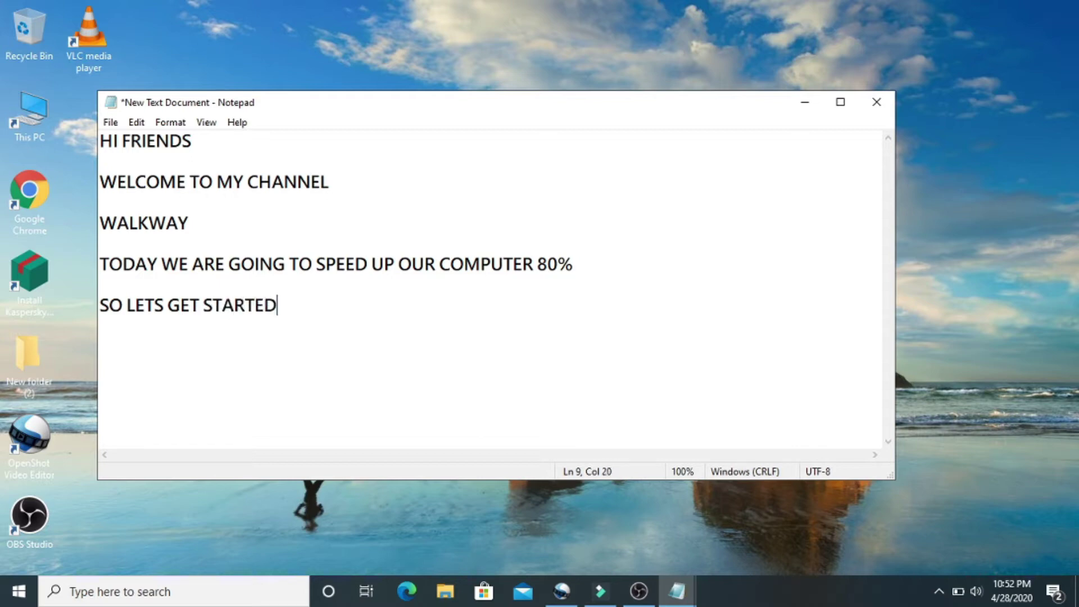
type("......")
Step: Add the instruction "FIRST PRESS WIN + R, RUN COMMAND WILL POP UP" after a blank line
key("Return")
key("Return")
type("FIRST")
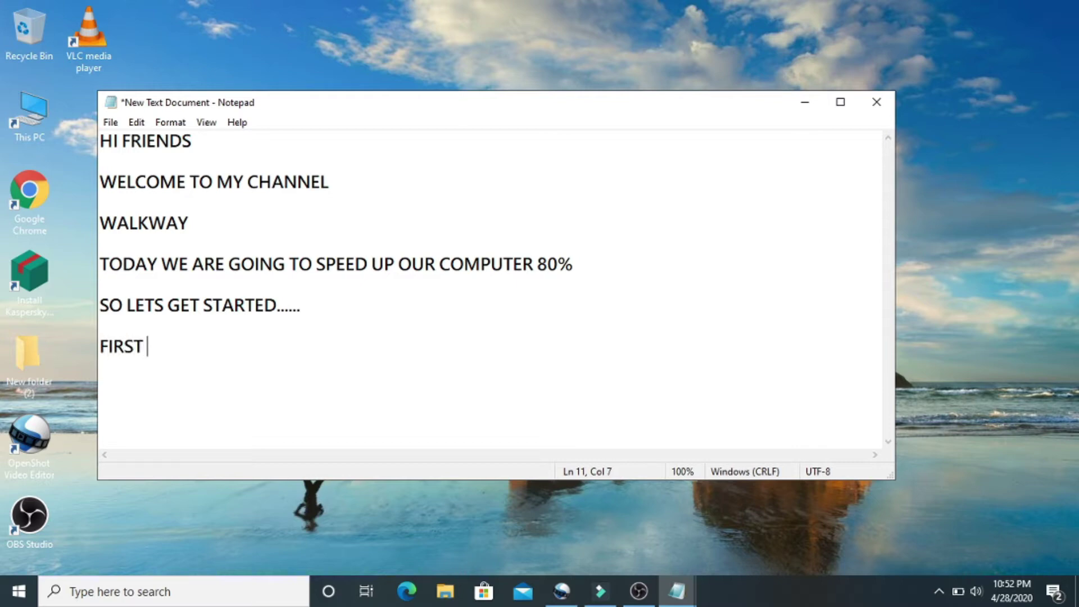
type(" PRESS")
type(" EIN")
key("BackSpace")
key("BackSpace")
key("BackSpace")
type("WIN")
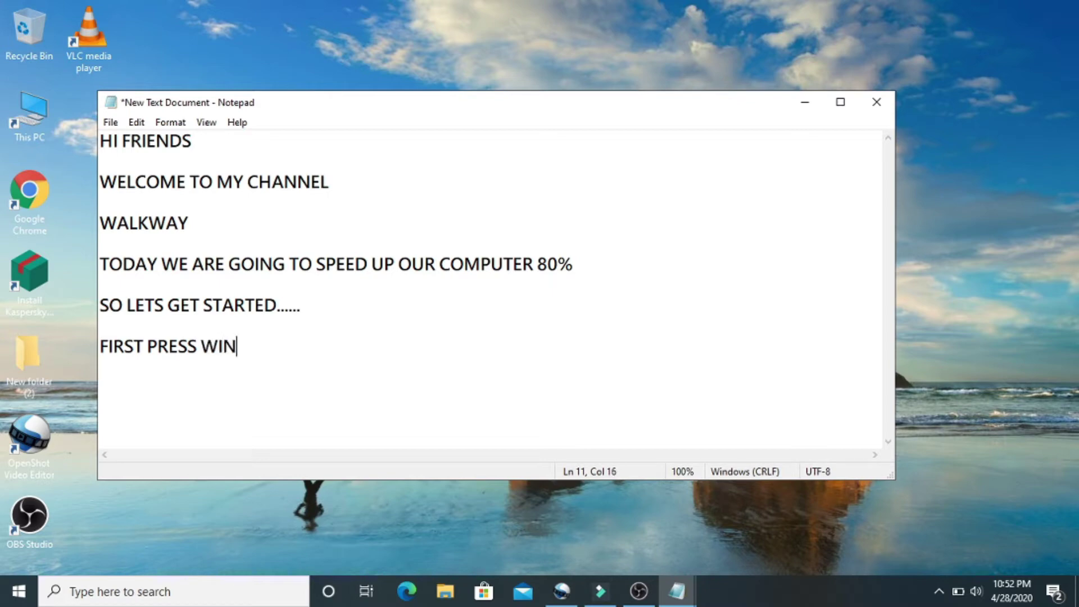
type(" + R, RUN COMMAND WILL ")
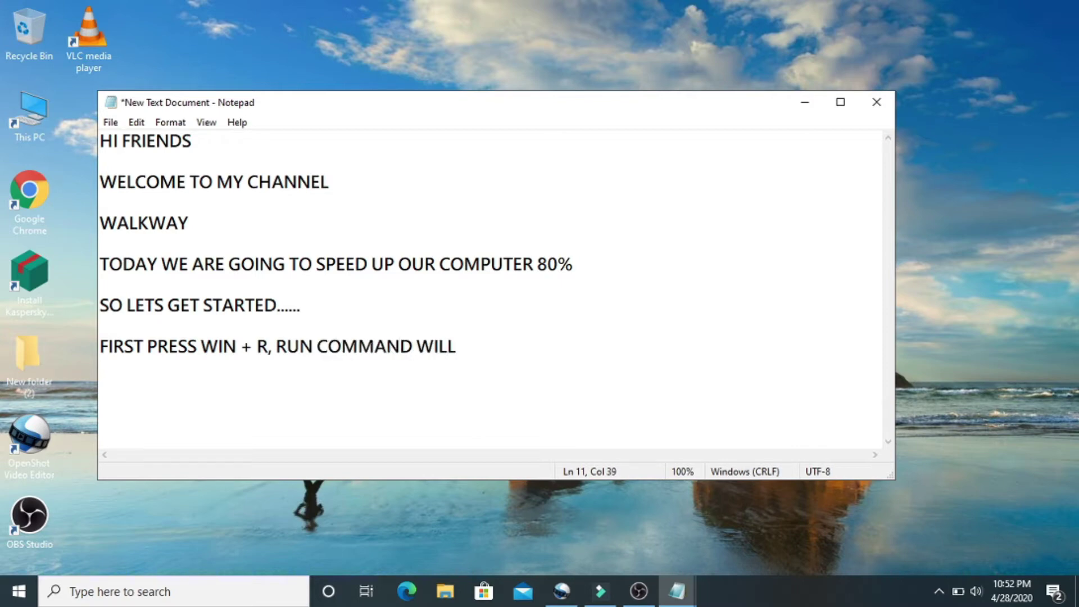
type("POP UP")
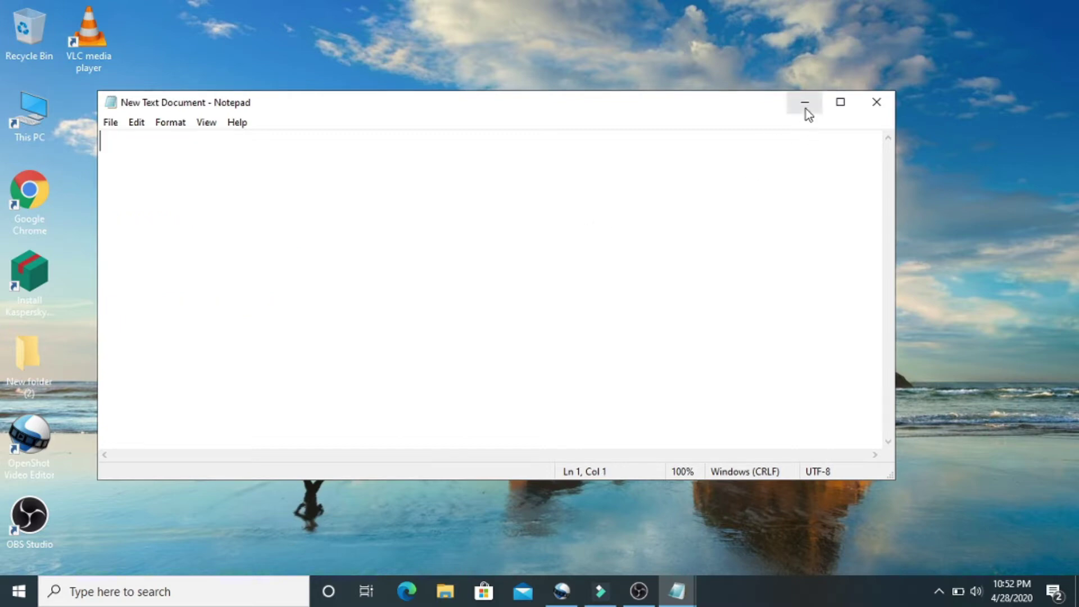
Step: Close the empty Notepad window, and open the Run dialog with its command entry cleared
left_click(876, 102)
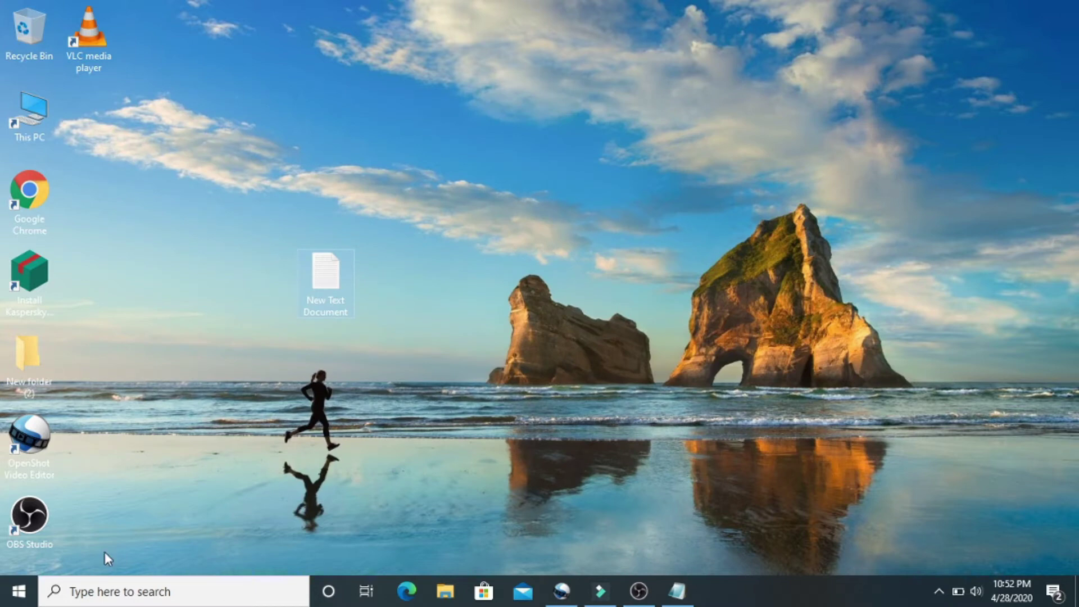
left_click(93, 589)
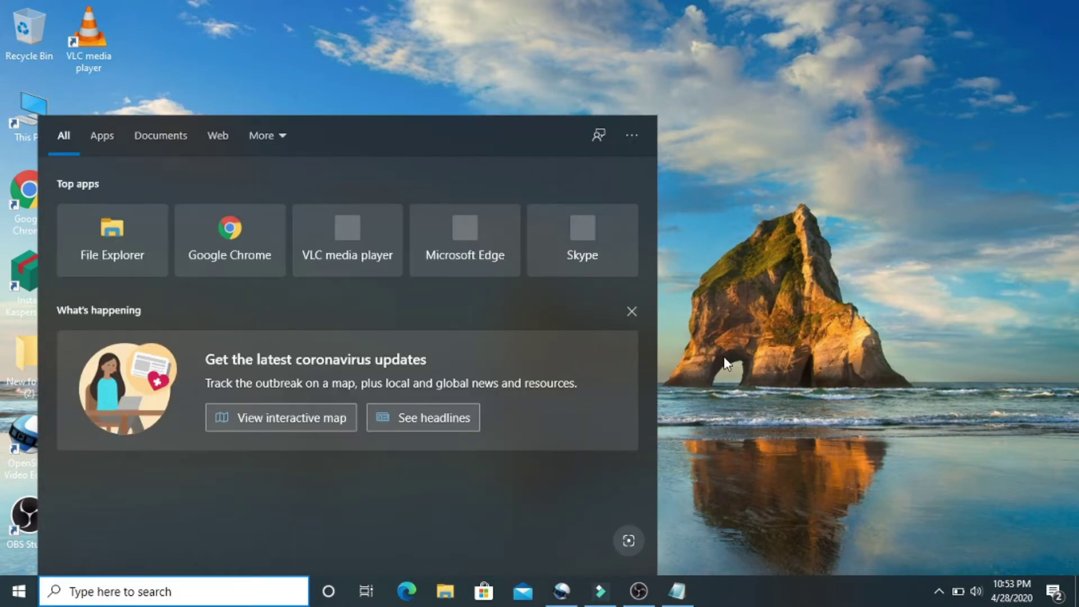
left_click(726, 362)
key("super+r")
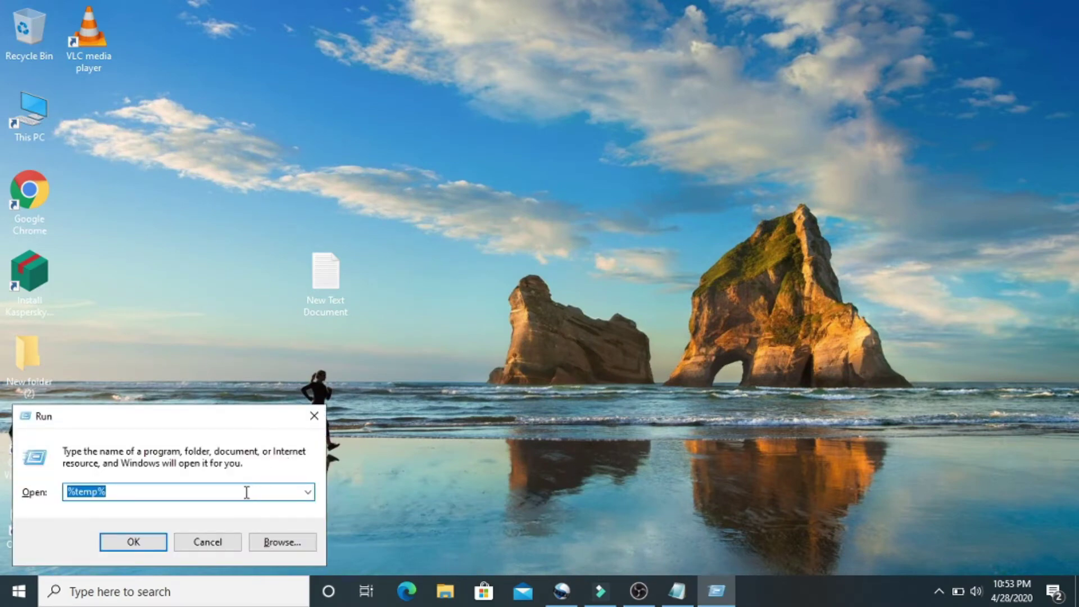
key("BackSpace")
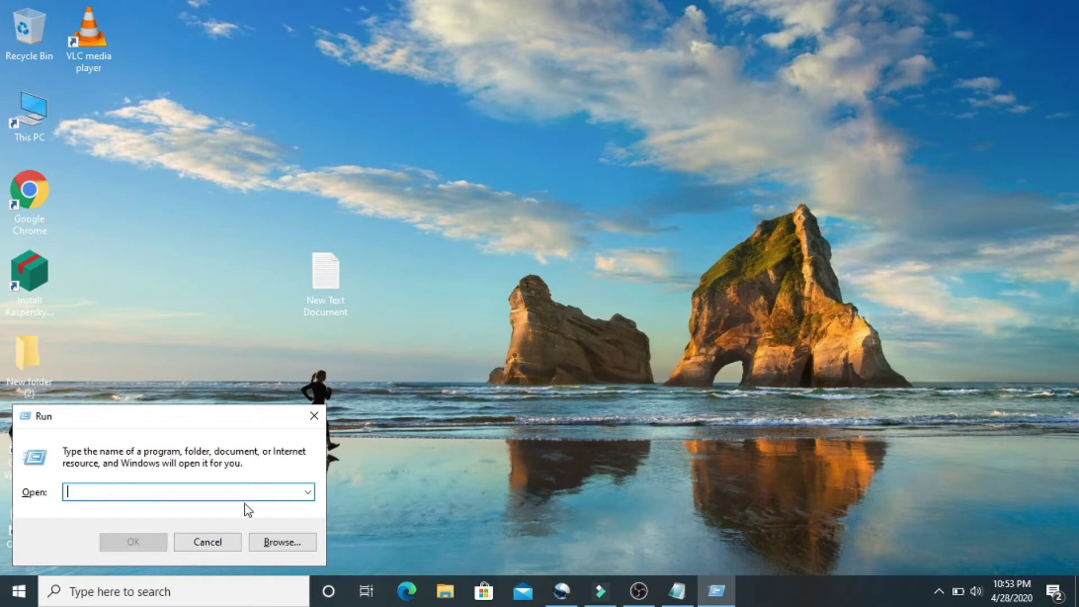
Step: Return to the Notepad notes and add the line "THEN WRITE A COMMAND PREFETCH.." after a blank line
left_click(682, 600)
key("Return")
key("Return")
type("THEN ")
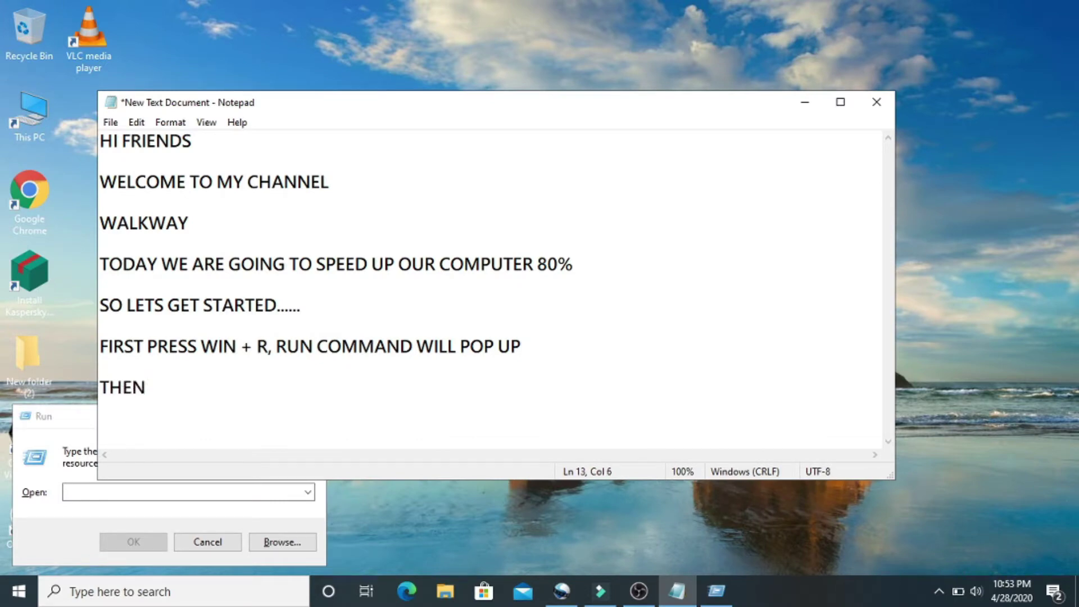
type("WRITE A C")
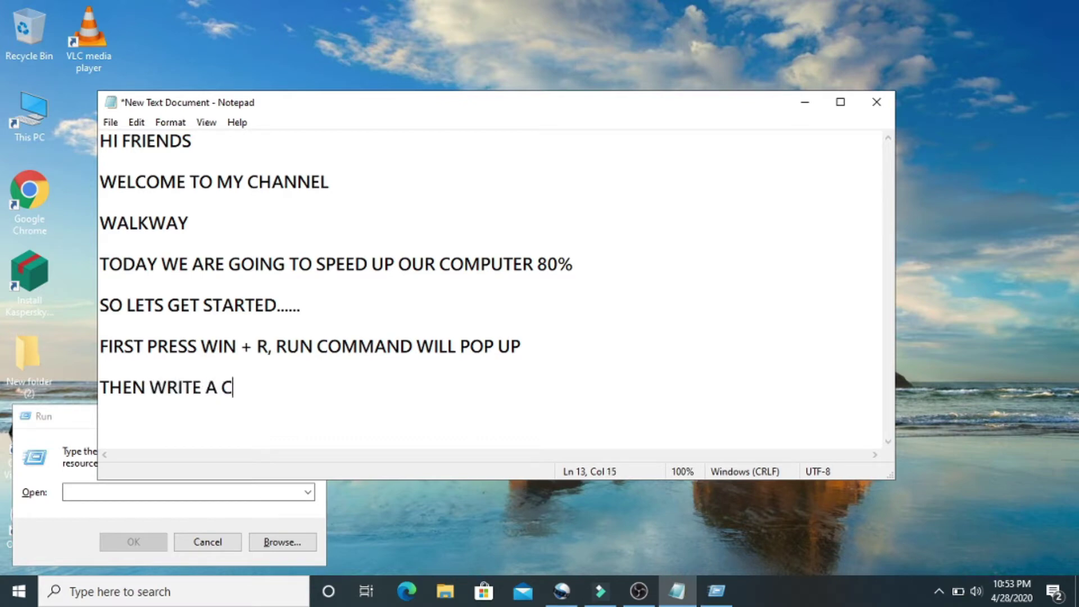
type("OMMAND ")
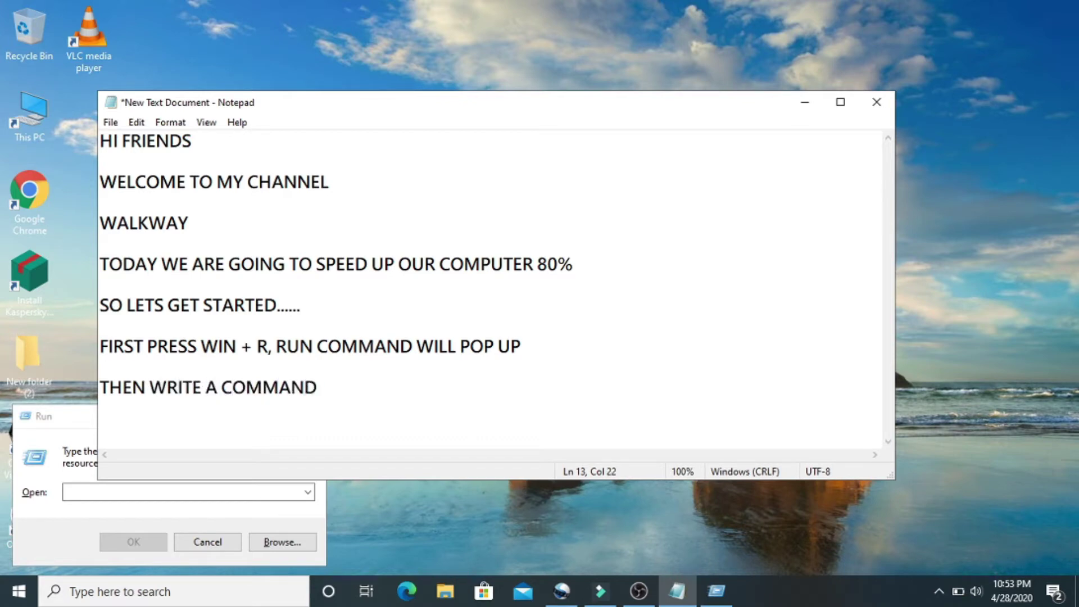
type("PREFETCH")
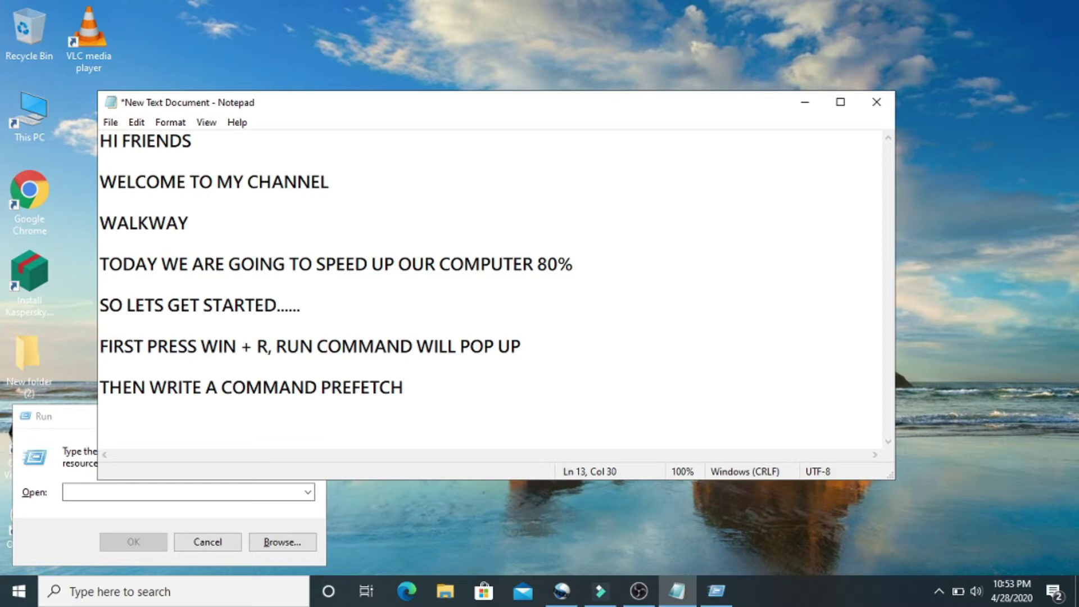
type("..")
Step: Minimize the notes and enter PREFETCH as the command in the Run dialog, without running it
left_click(805, 104)
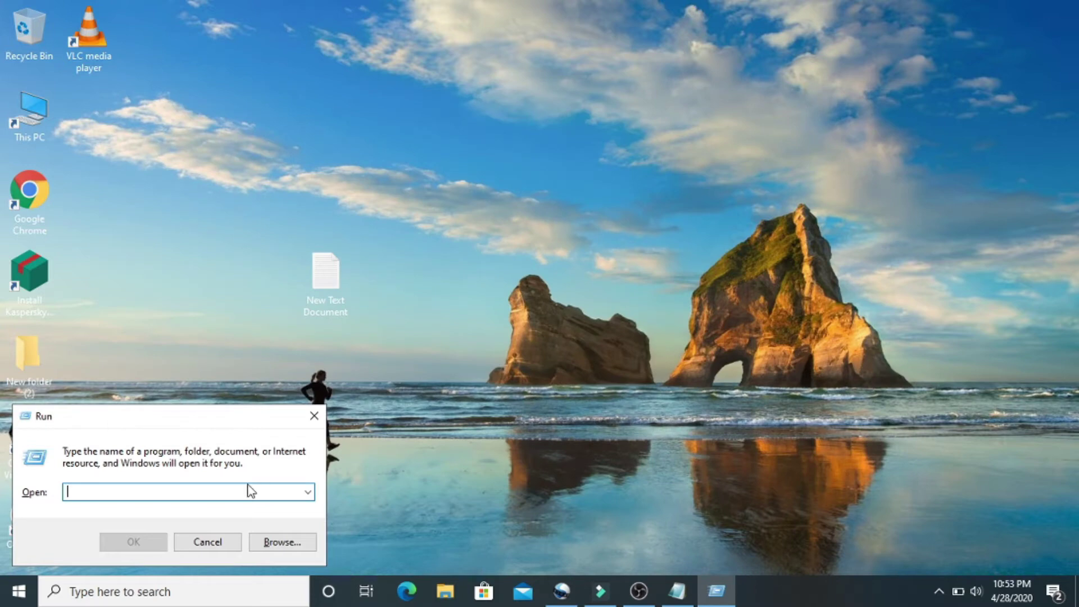
type("PREFETCH")
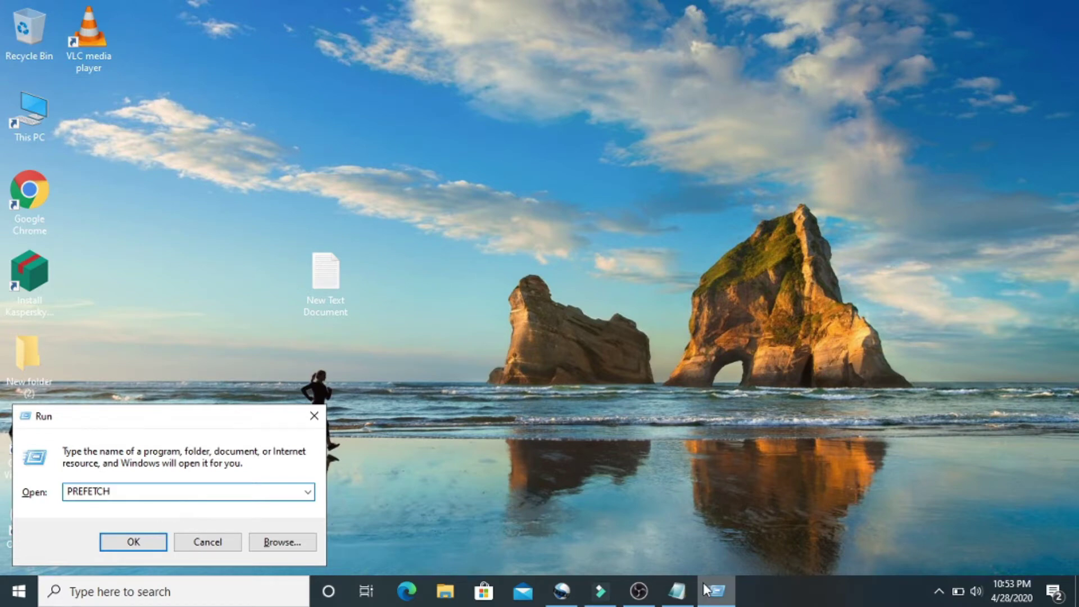
Step: Return to the Notepad notes and add the line "CLICK OK" after a blank line
left_click(691, 596)
key("Return")
key("Return")
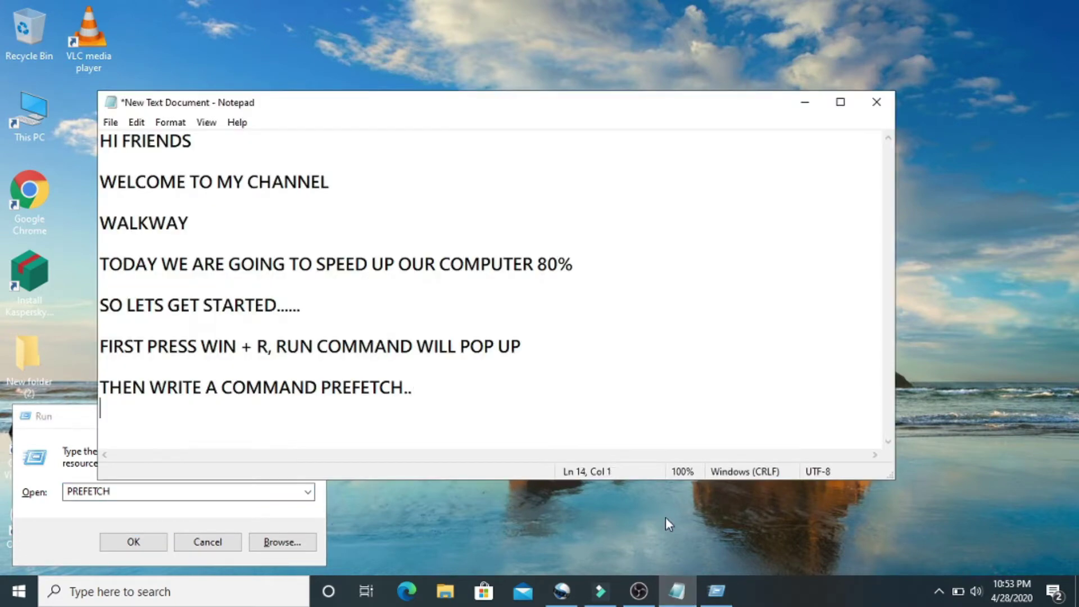
type("CLICK ")
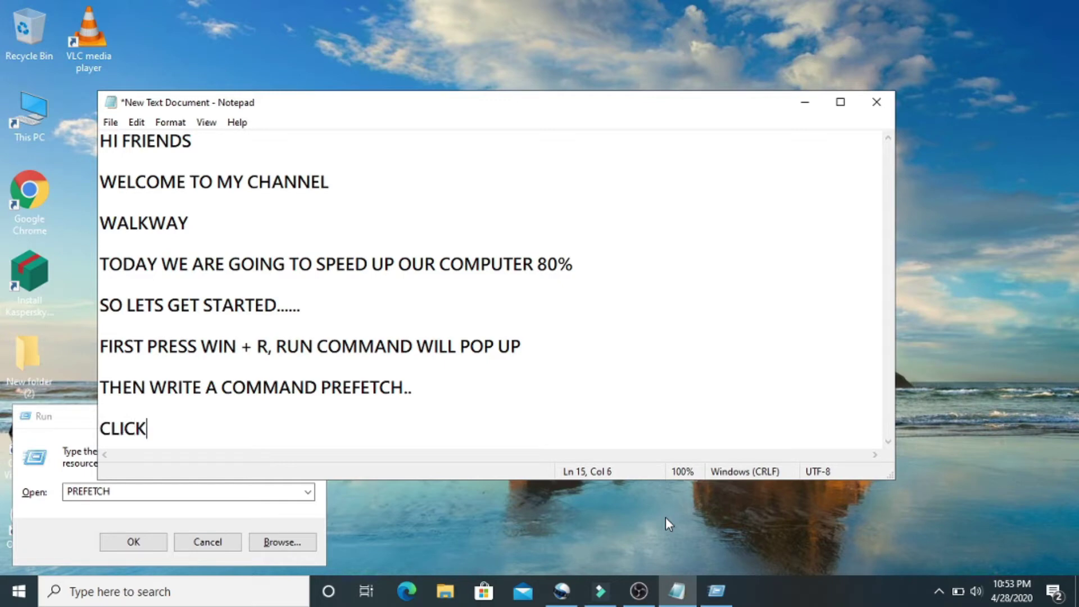
type("OK")
Step: Minimize the notes, run the PREFETCH command, and grant permanent access to the Prefetch folder
left_click(802, 107)
left_click(130, 543)
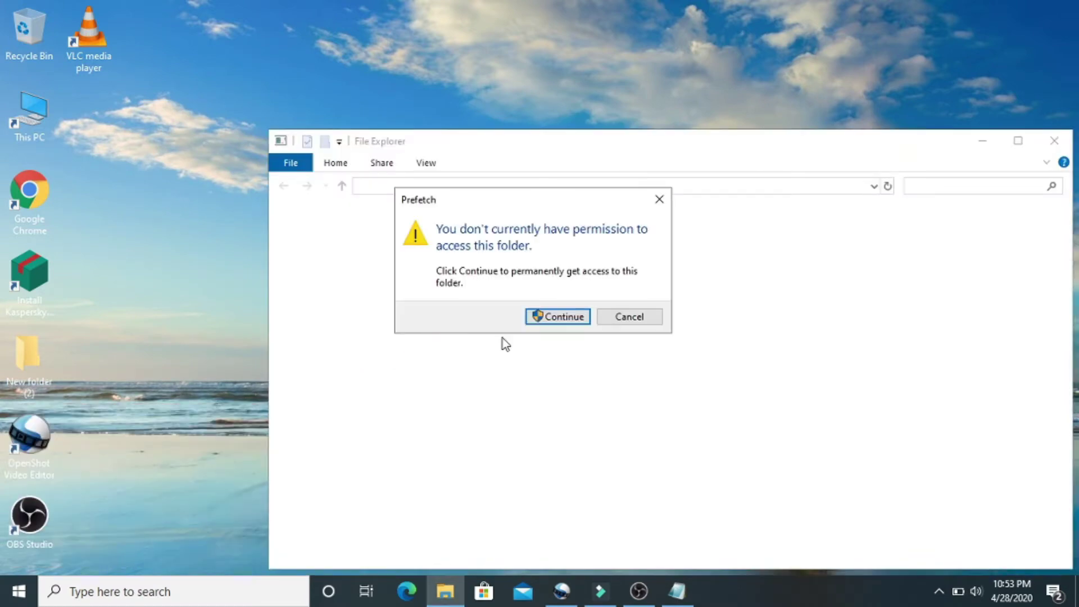
left_click(557, 318)
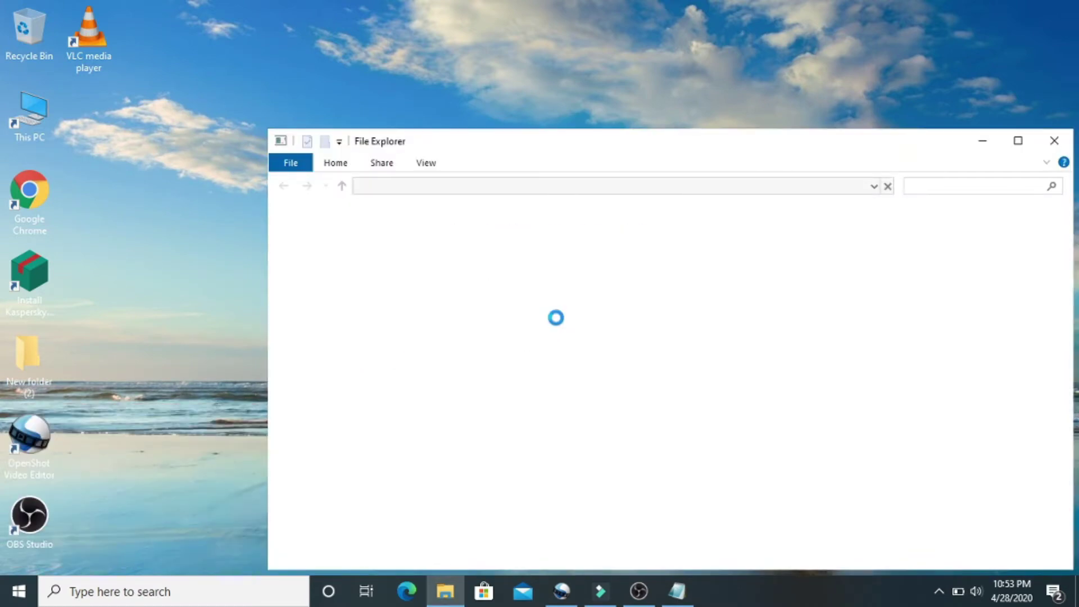
Step: Add the line "THEN SELECT ALL THE FILES IN THAT FOLDER OR FILE" to the Notepad notes, followed by a blank line
left_click(677, 590)
key("Return")
key("Return")
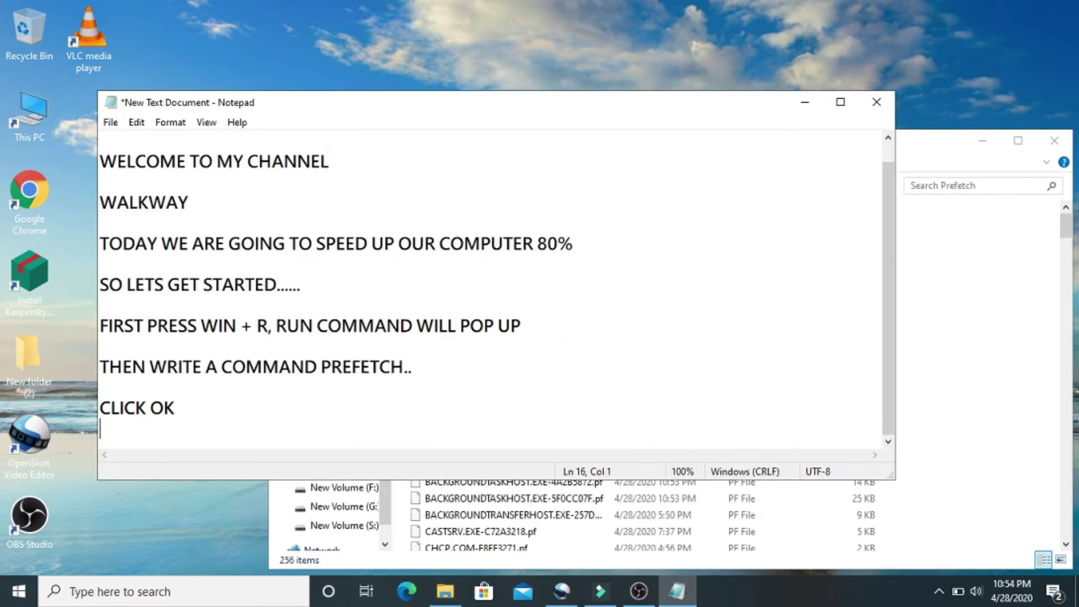
type("THEN SELECTY")
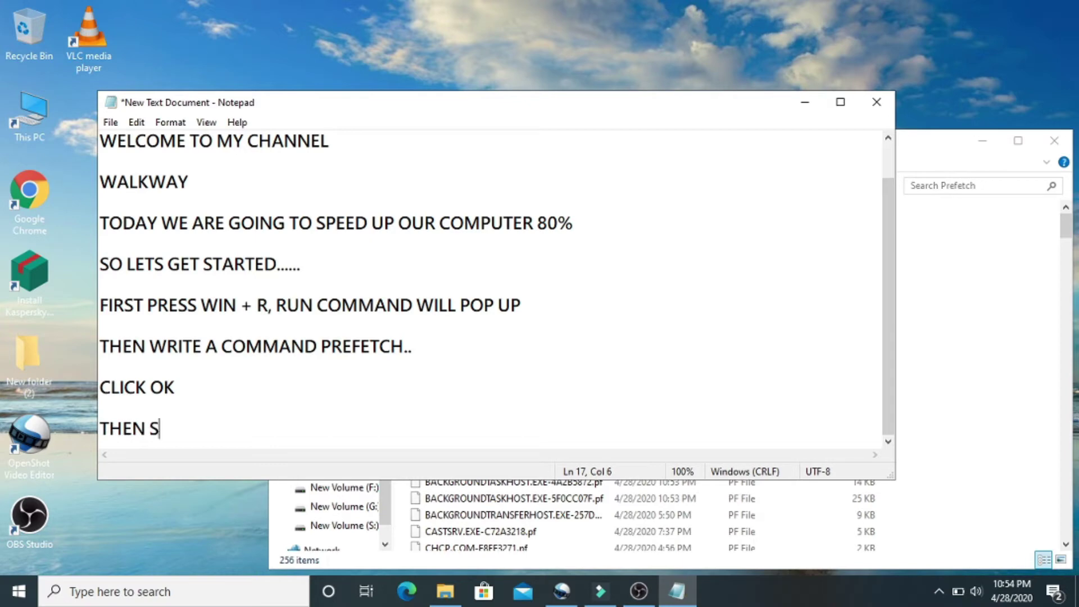
key("BackSpace")
key("BackSpace")
type("ALL THE")
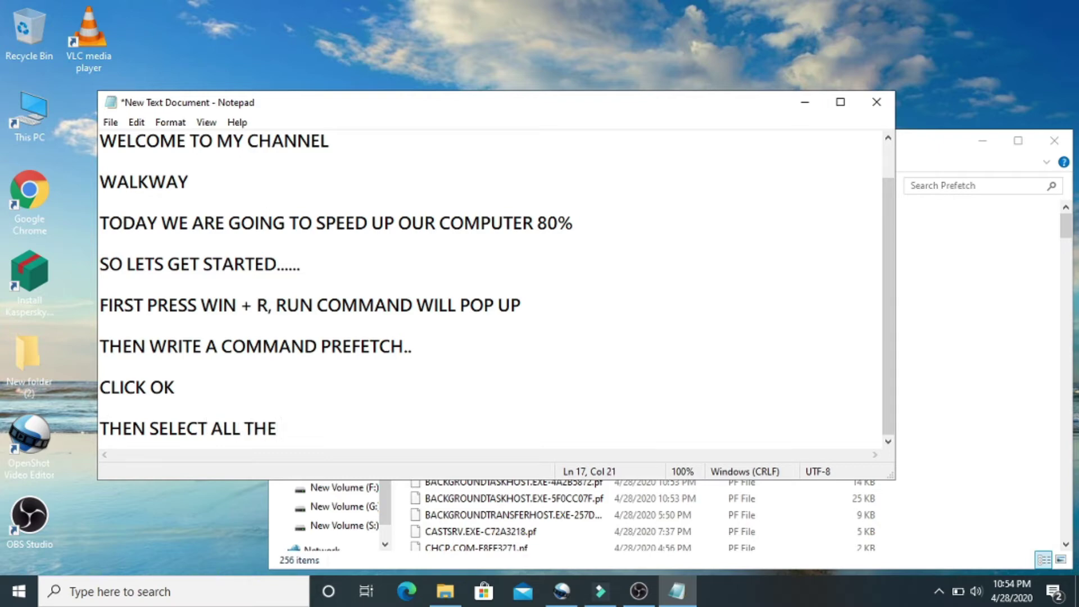
type("FILES INT")
key("BackSpace")
key("BackSpace")
type("THAT ")
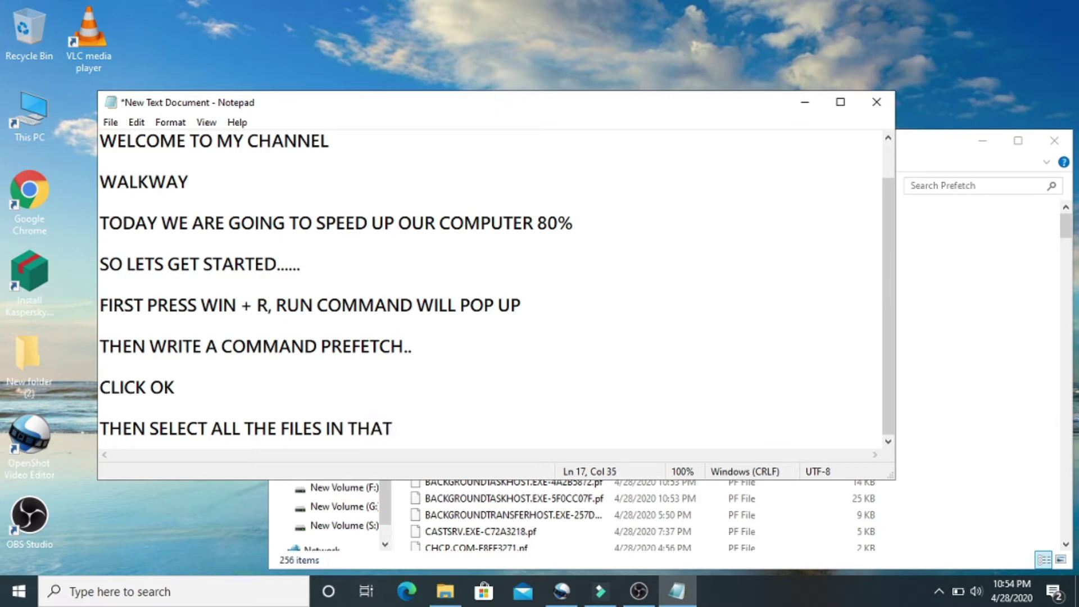
type("FOLDER OR FILE")
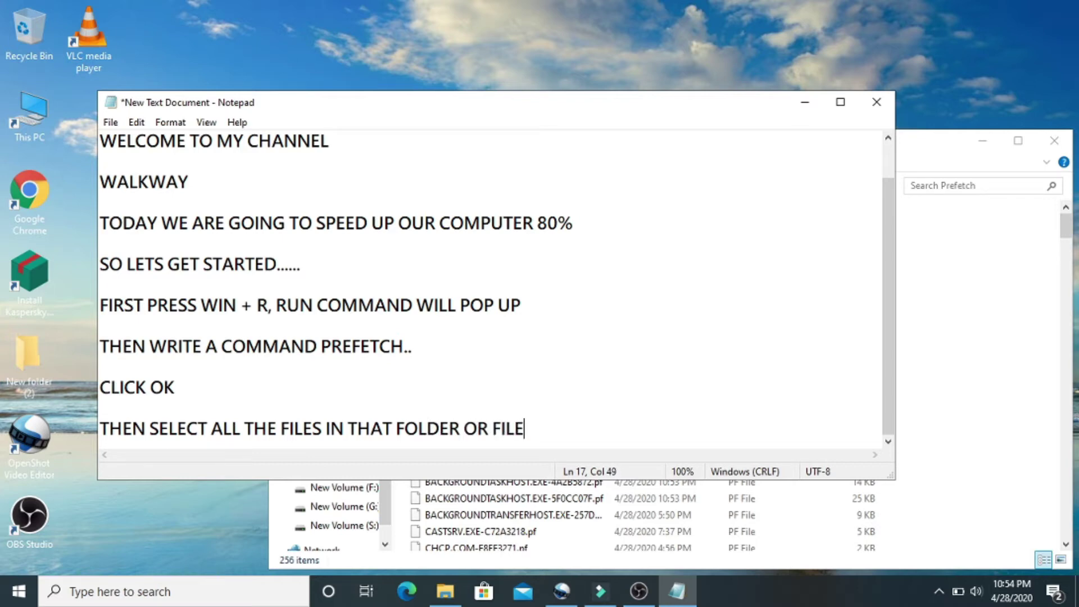
key("Return")
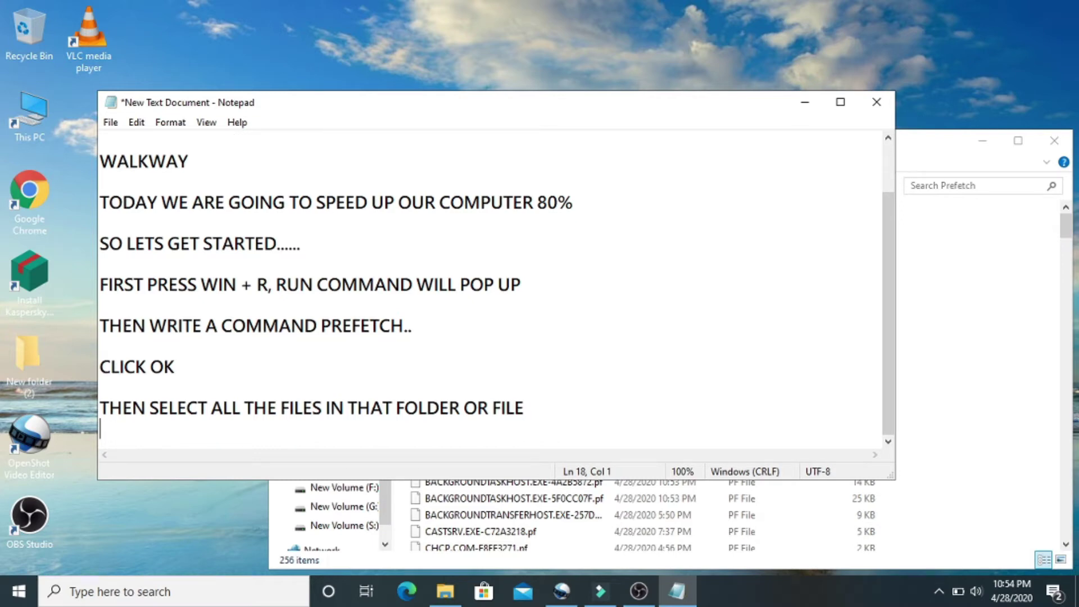
key("Return")
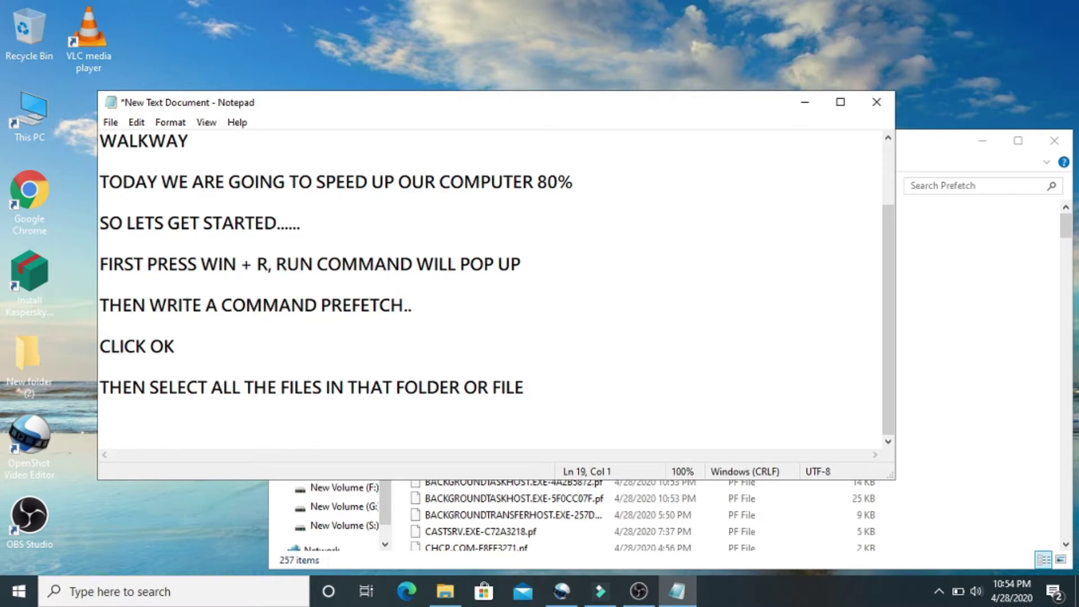
type("CLIC")
key("BackSpace")
key("BackSpace")
key("BackSpace")
key("BackSpace")
Step: Switch to the Prefetch folder and delete all its contents, skipping every file that is in use
key("alt+Tab")
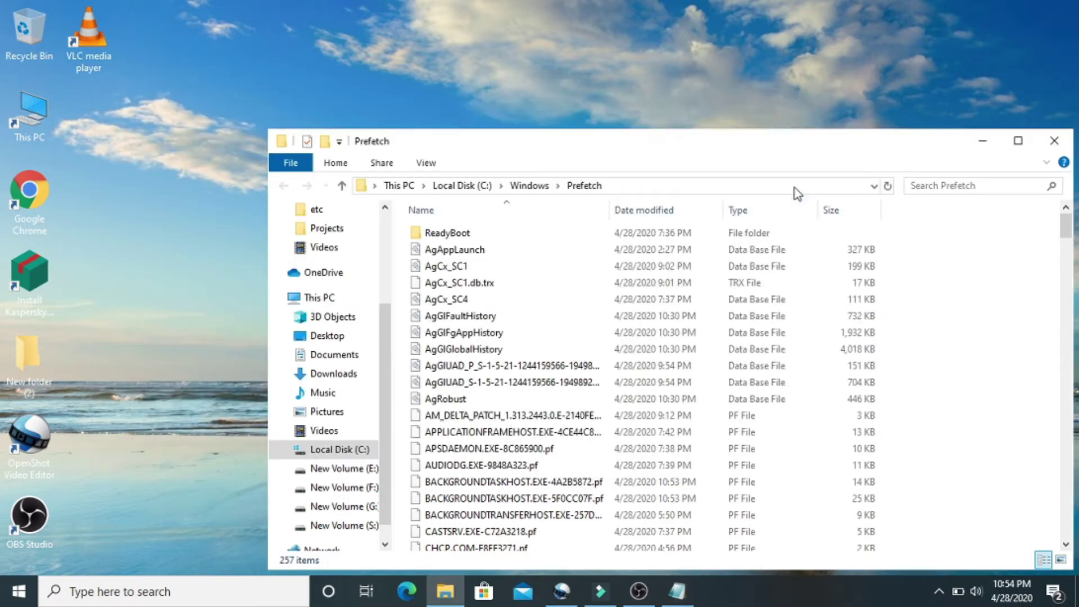
key("ctrl+a")
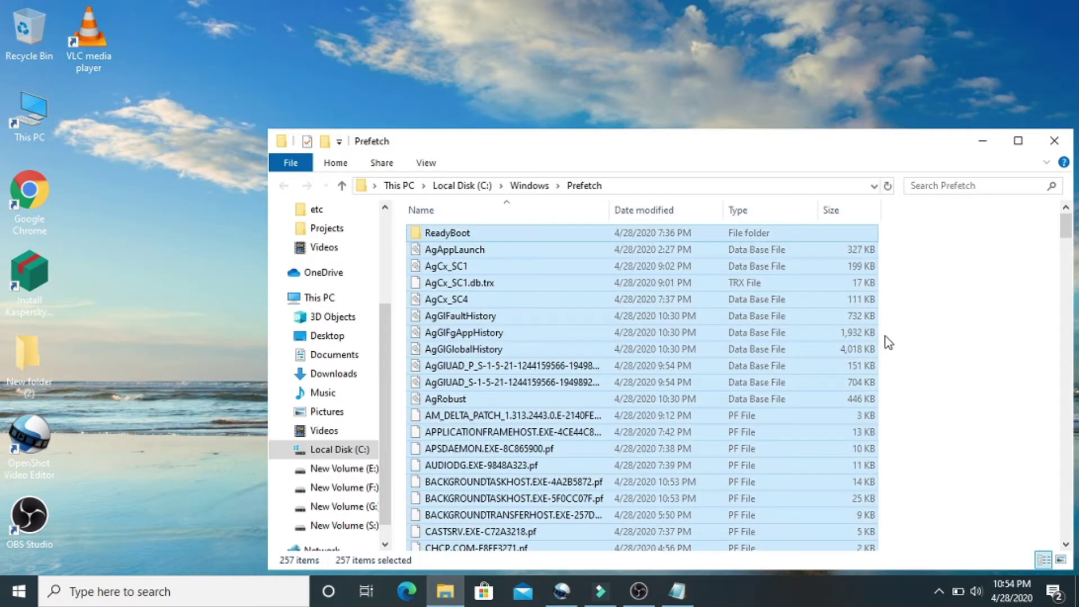
right_click(665, 332)
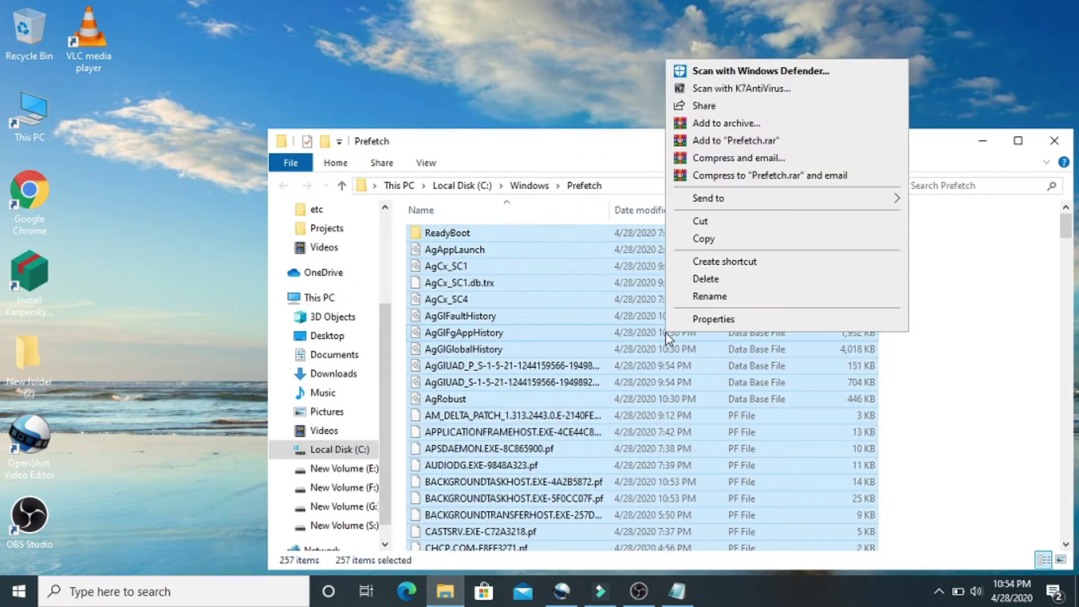
left_click(738, 283)
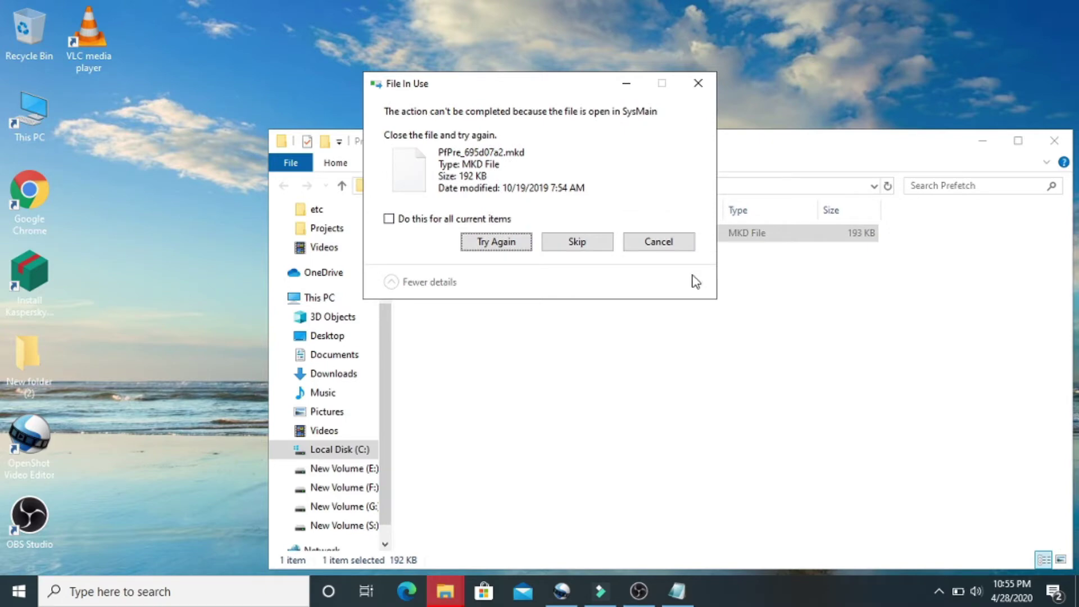
left_click(481, 218)
left_click(572, 245)
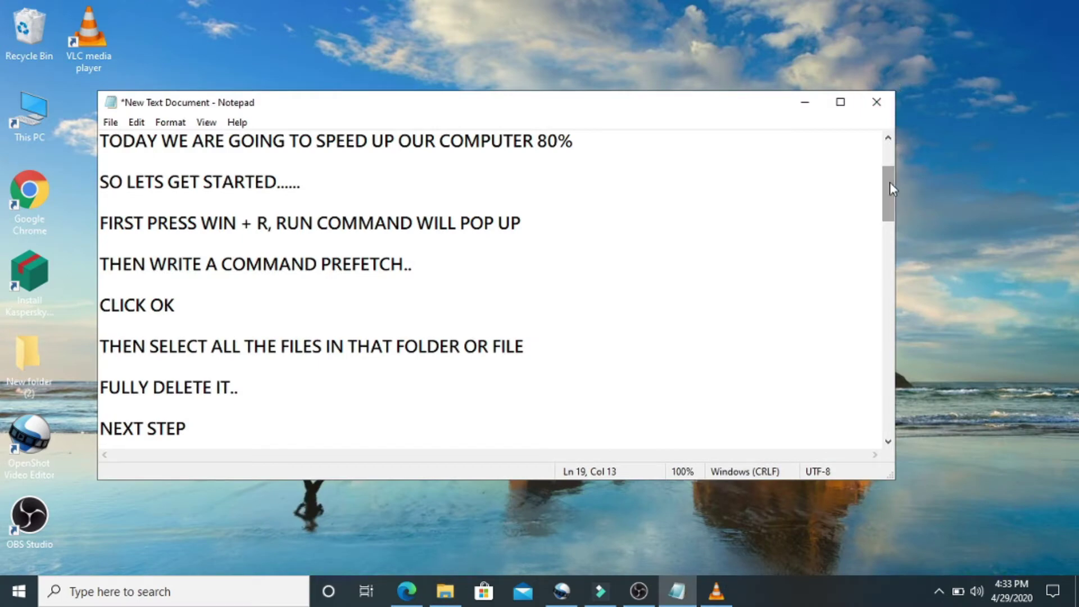
left_click_drag(891, 189, 889, 197)
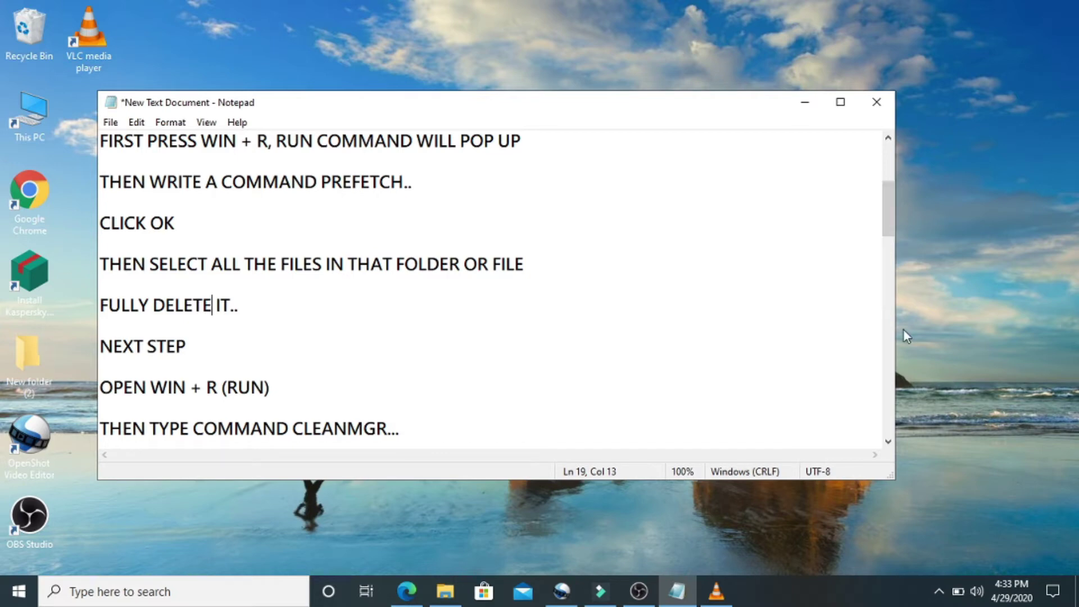
left_click(893, 443)
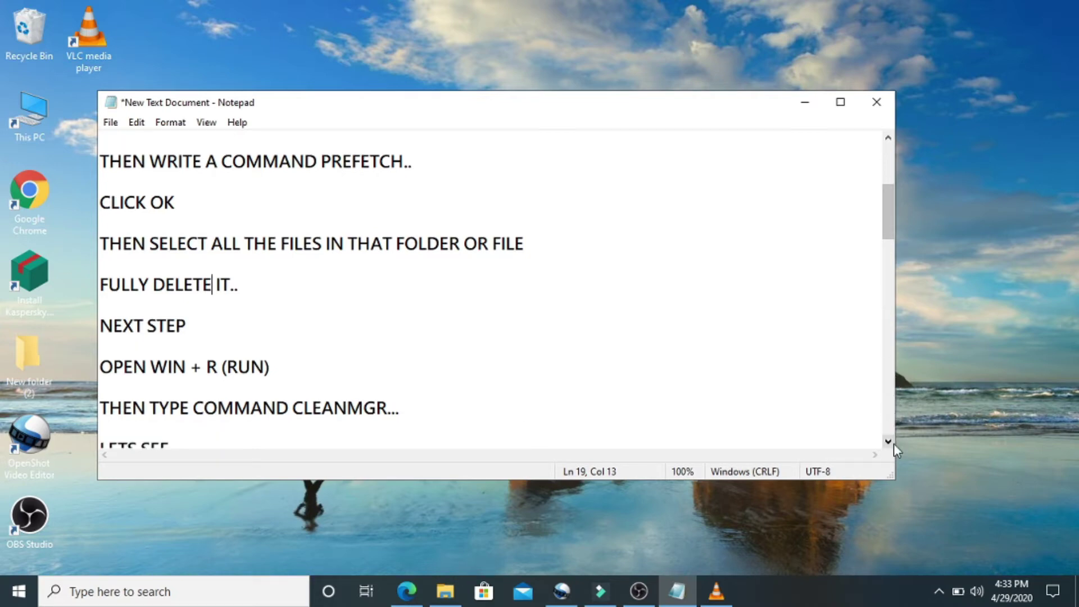
left_click(893, 444)
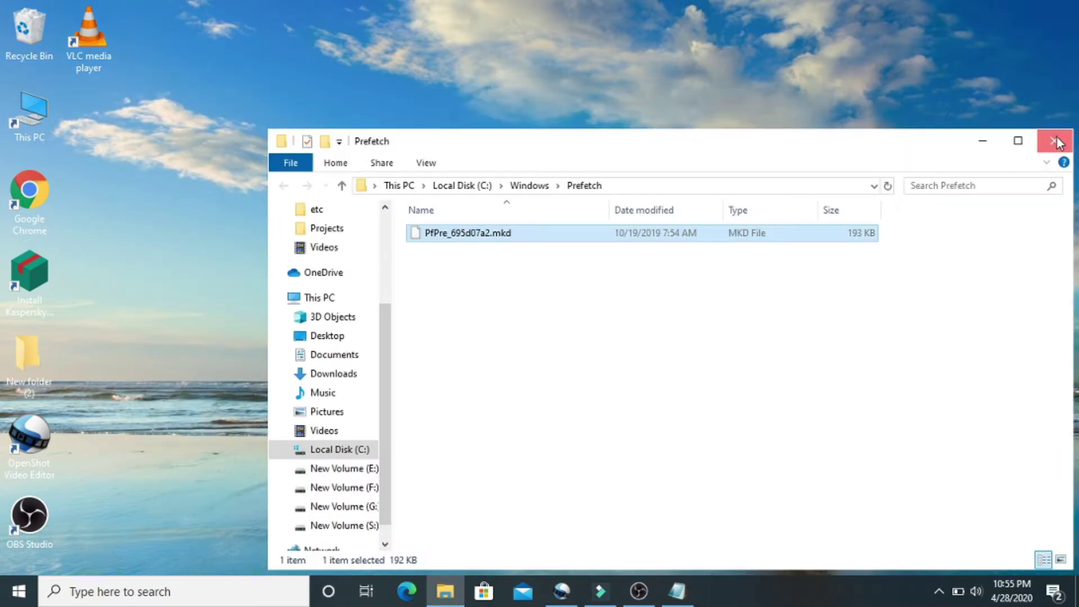
Step: Close the Prefetch folder window and launch Disk Cleanup with the Run command cleanmgr
left_click(1054, 141)
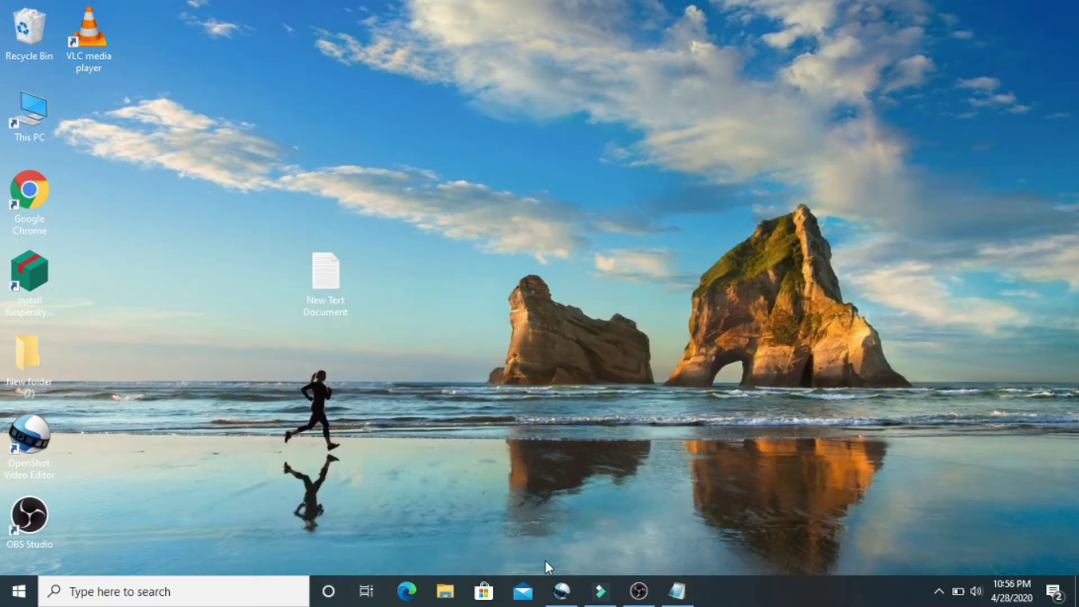
key("super+r")
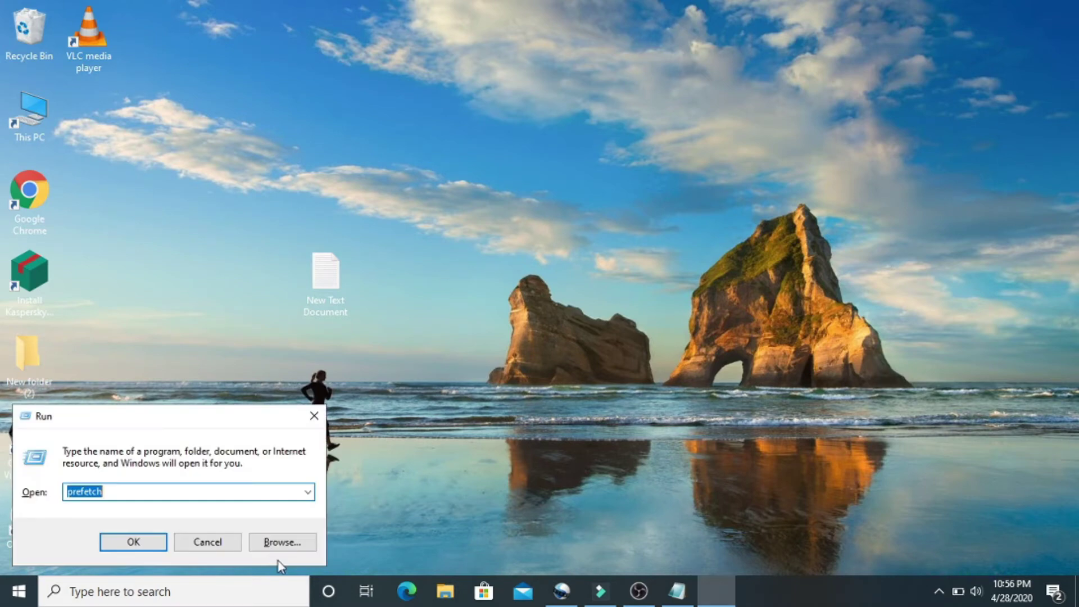
key("BackSpace")
type("CLEAN")
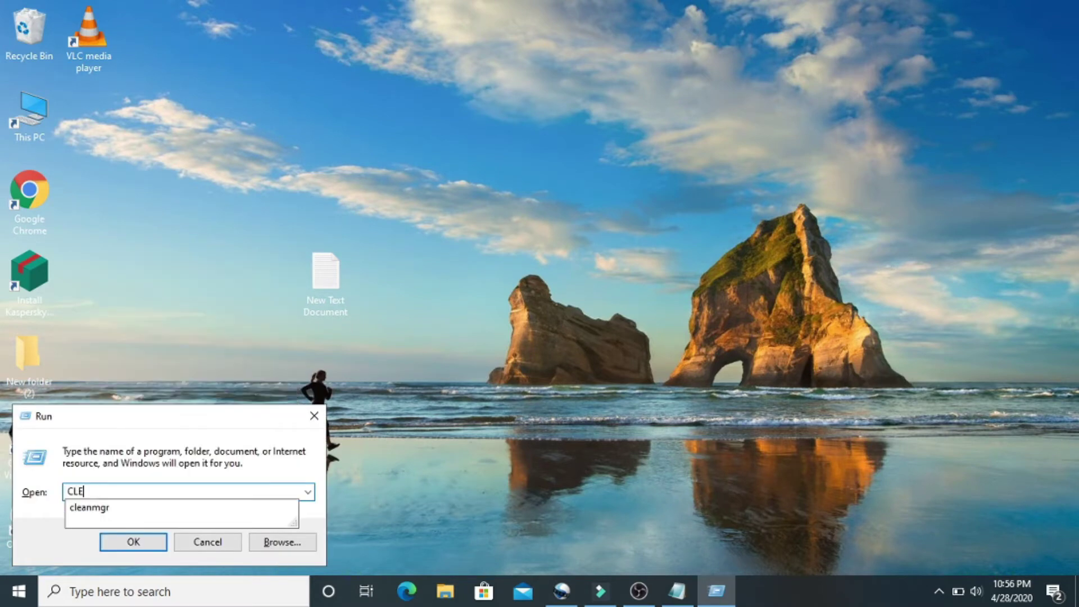
left_click(145, 509)
left_click(143, 540)
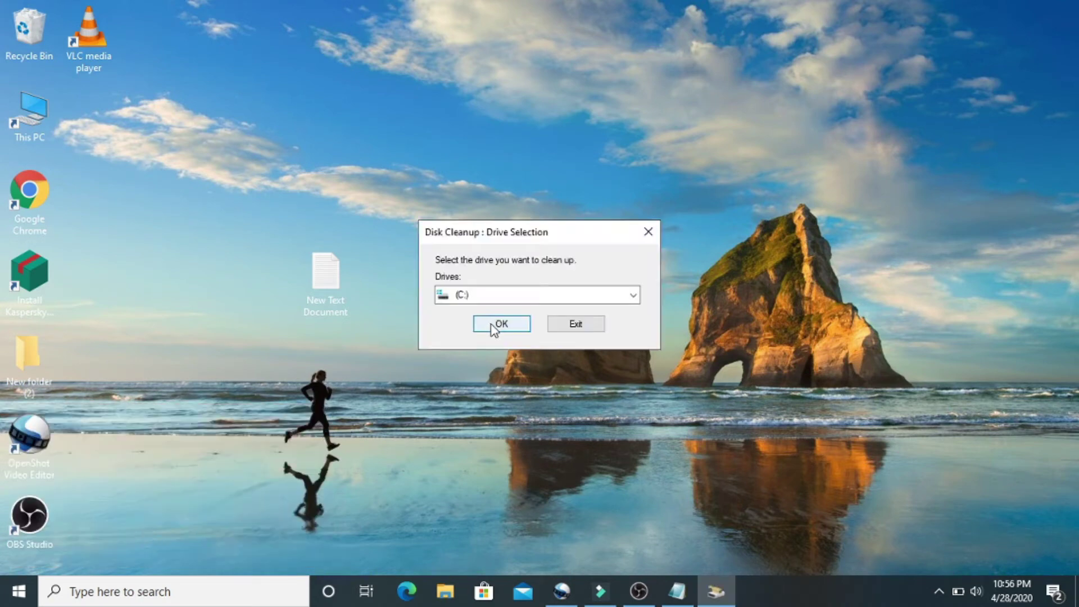
Step: Return to the Notepad notes and add the line "SELECT THE DRIVE YOU WANT TO CLEAN UP" after a blank line
mouse_move(671, 587)
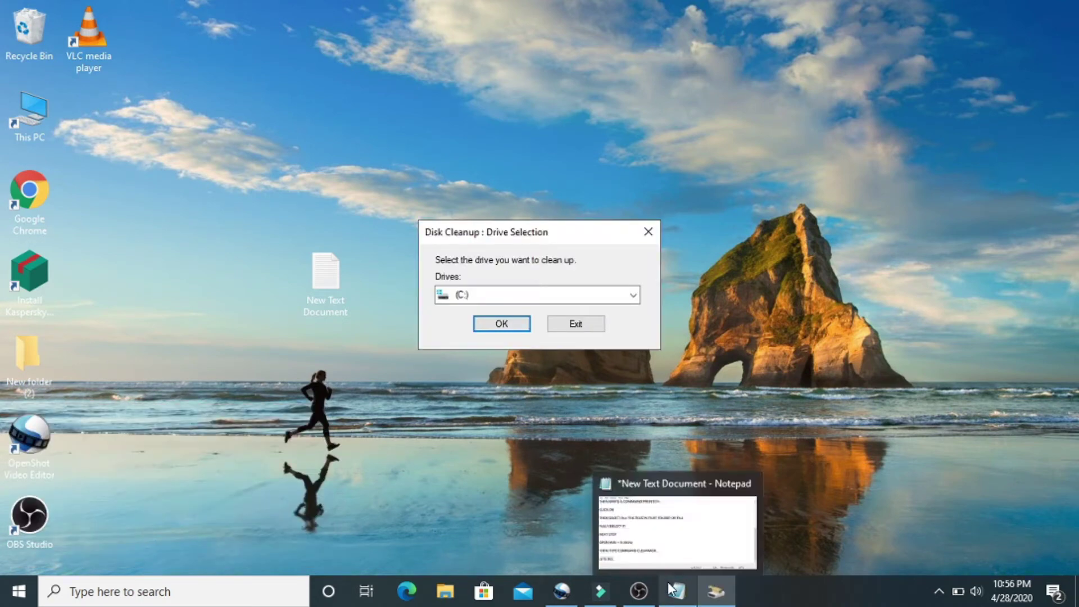
left_click(668, 546)
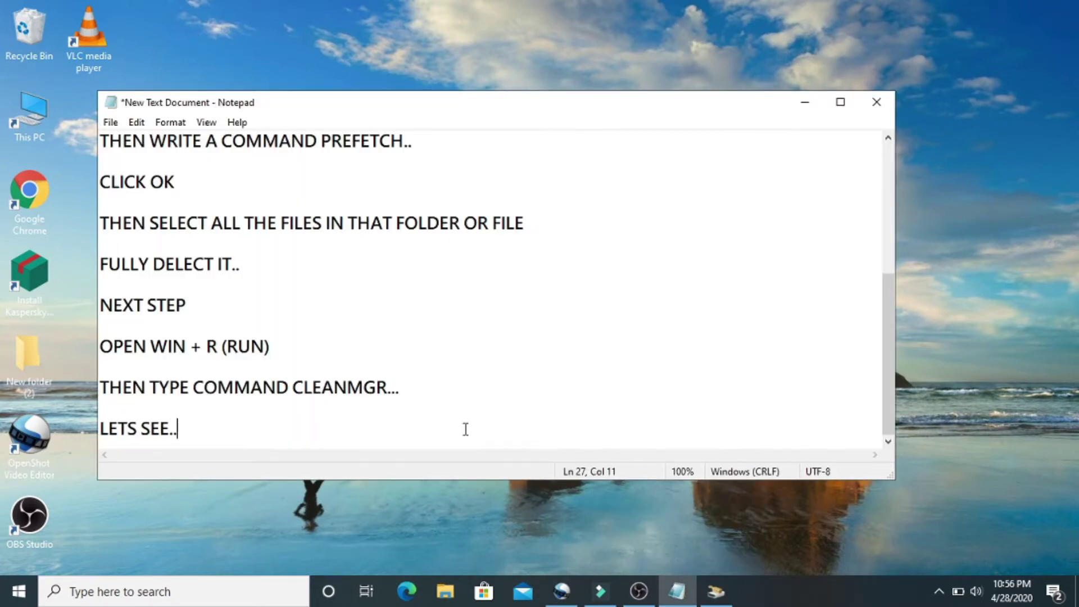
key("Return")
key("Return")
type("SELECT ")
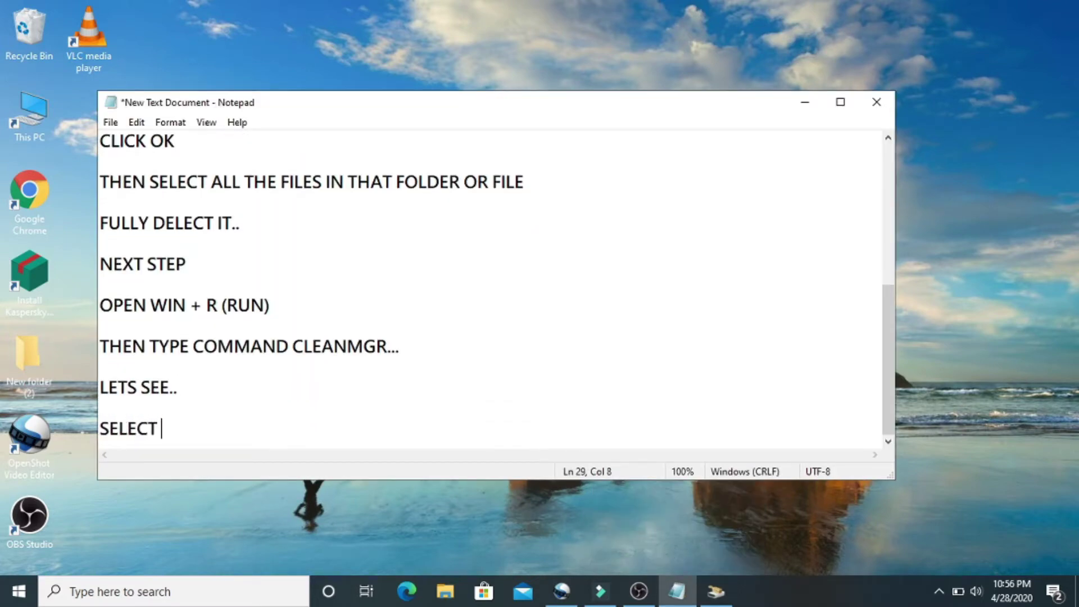
type("THE DR")
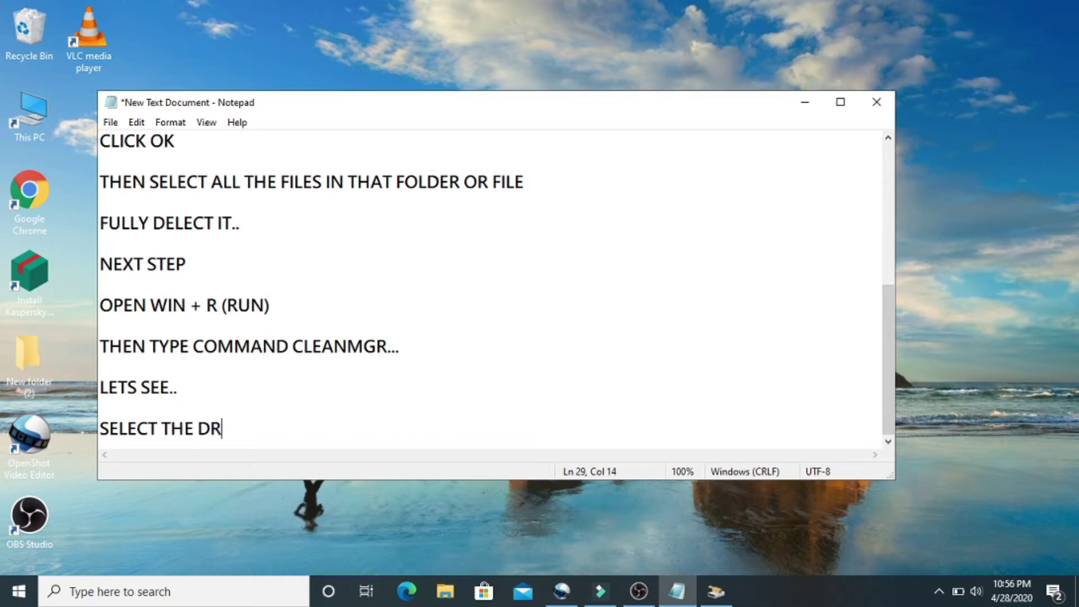
type("IVE YO")
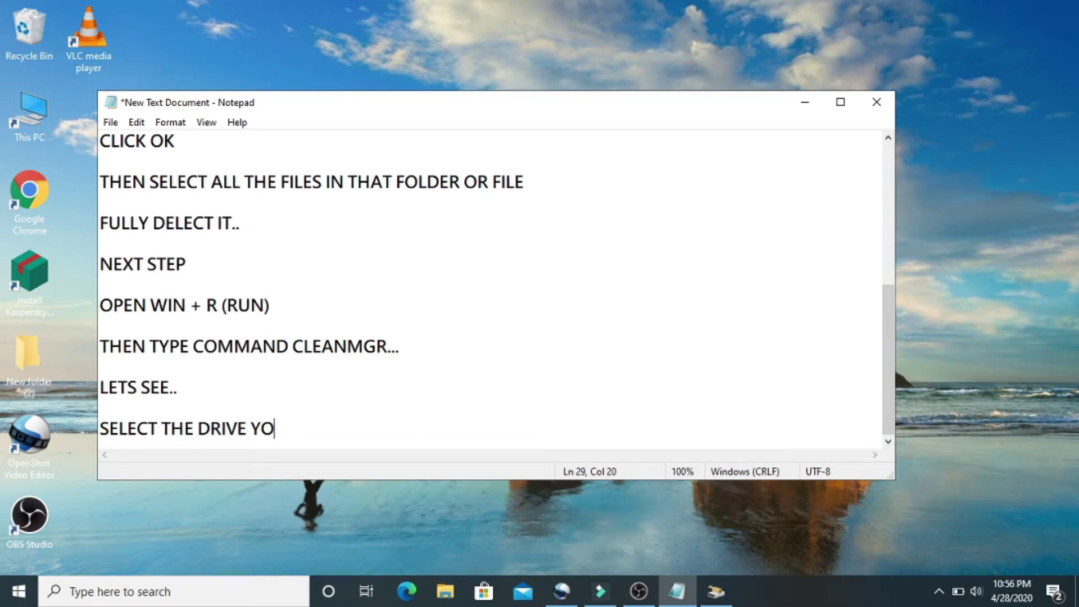
type("U WANT TO")
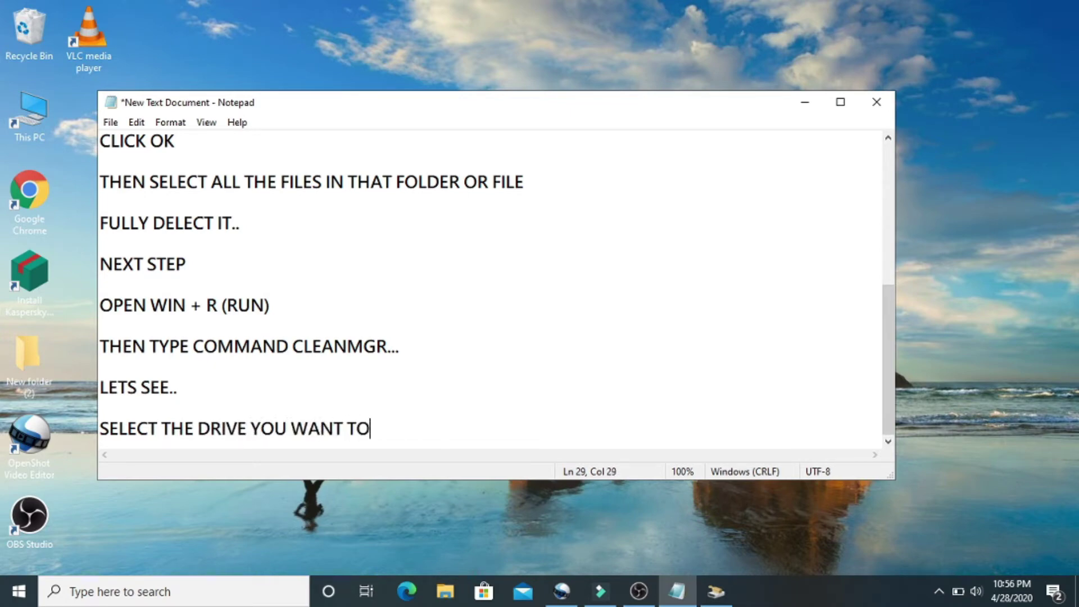
type(" CLEAN UP")
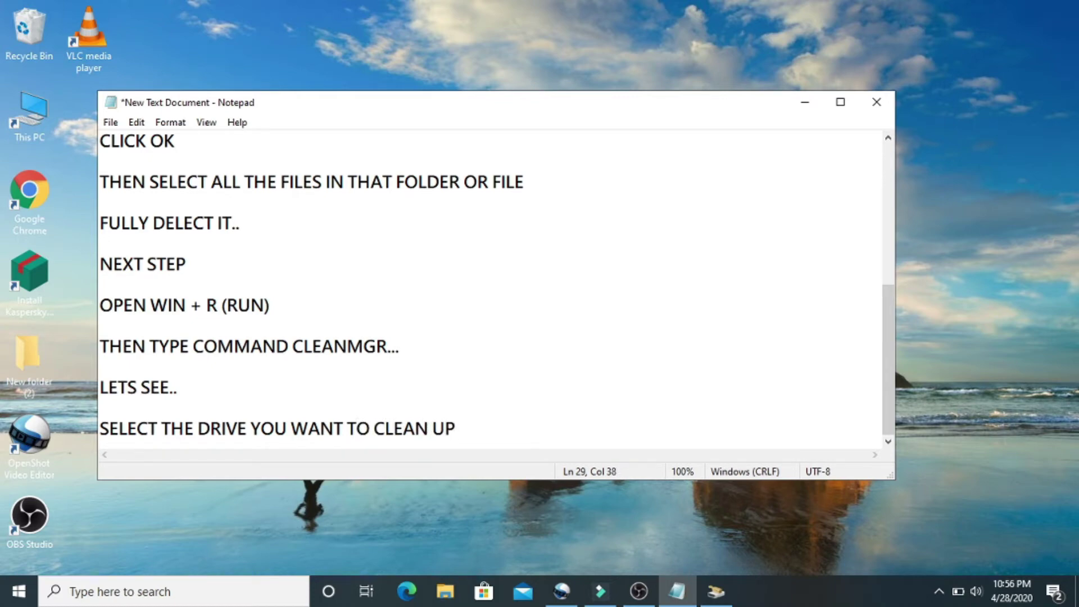
Step: Add the line "LETS CLEAN UP C: DRIVE FIRST" after a blank line in the notes
key("Return")
key("Return")
type("LET")
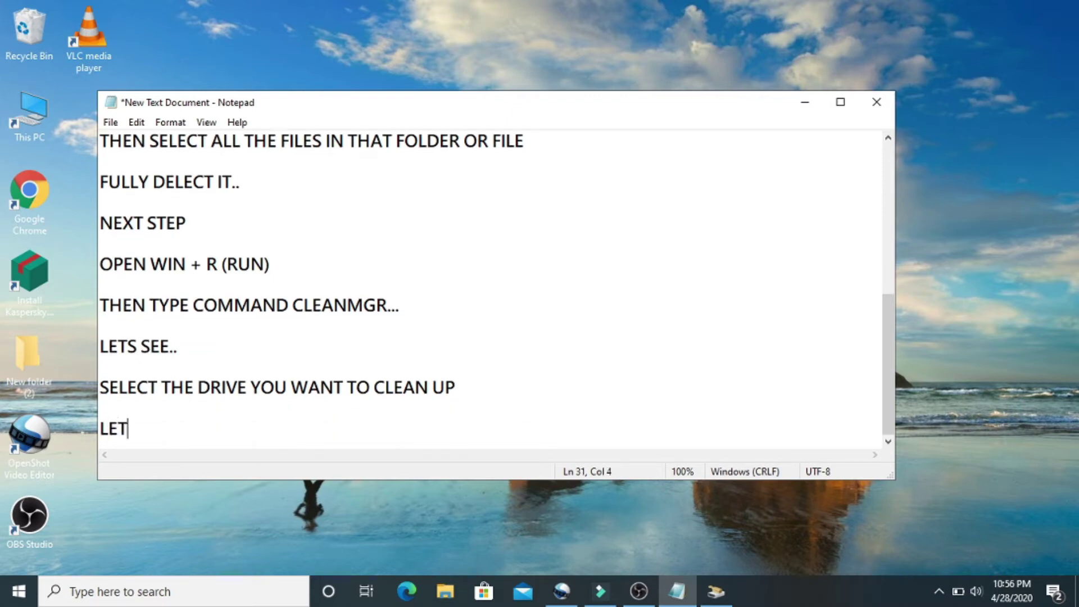
type("S CLEA")
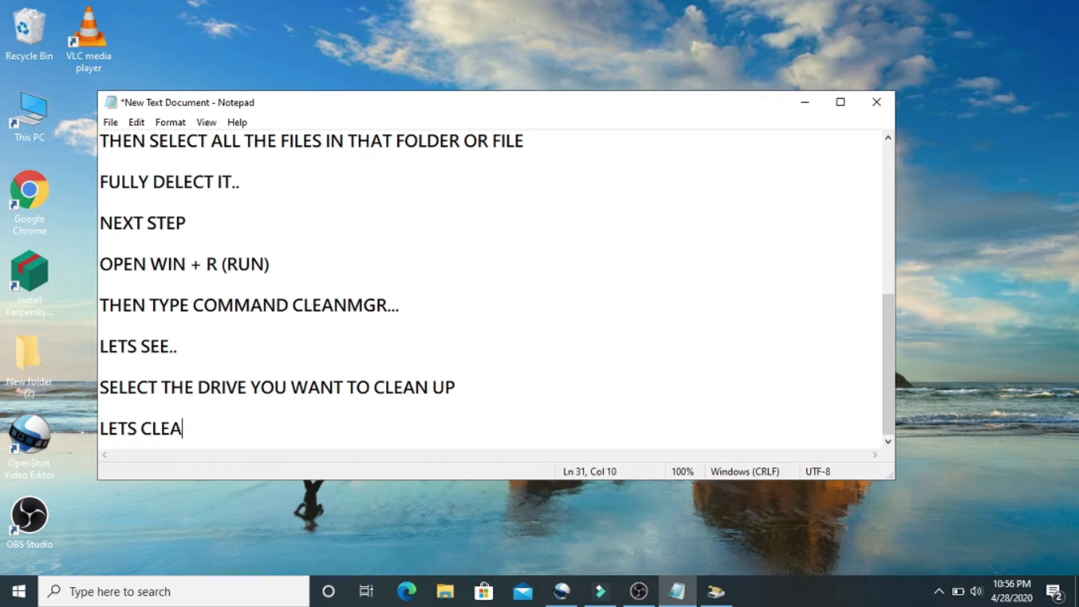
type("N UP C")
key("BackSpace")
type(";")
key("BackSpace")
type(": DRIVE FIRST")
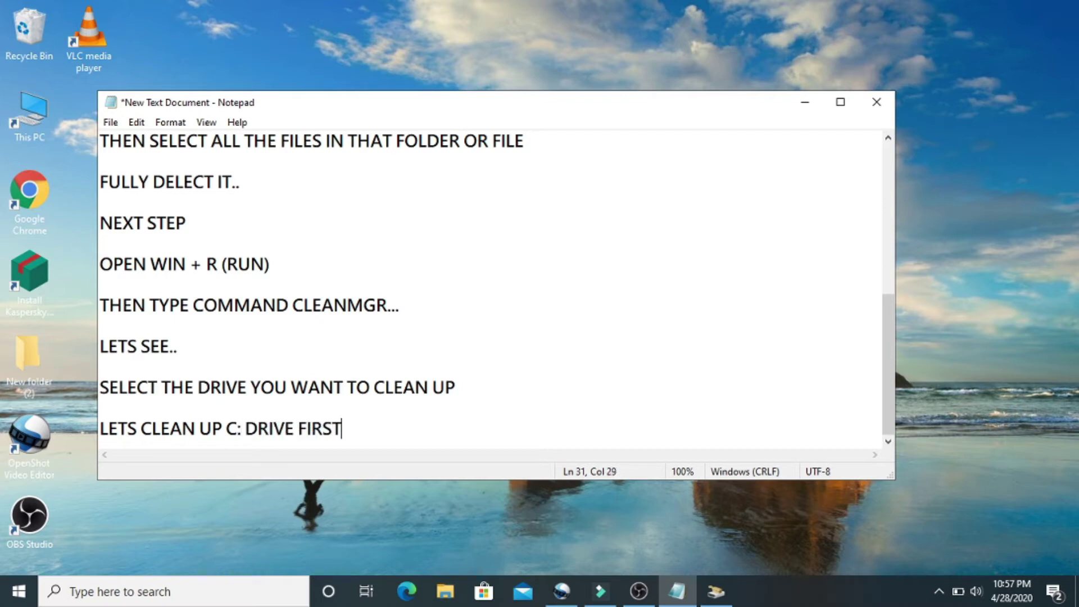
type(",,")
Step: Minimize the notes and have Disk Cleanup scan the C: drive
left_click(805, 103)
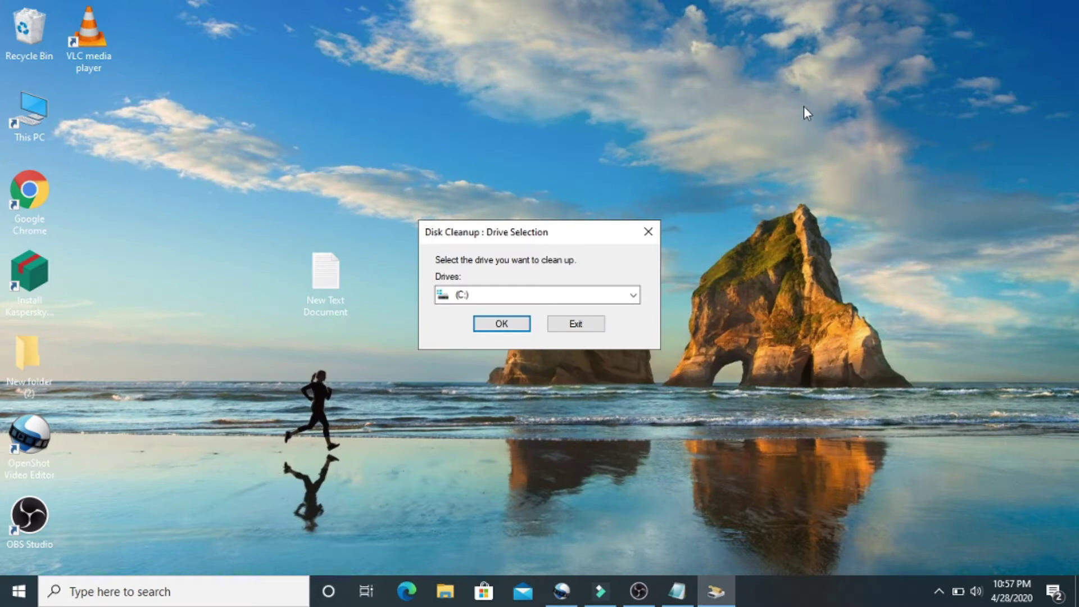
left_click(522, 323)
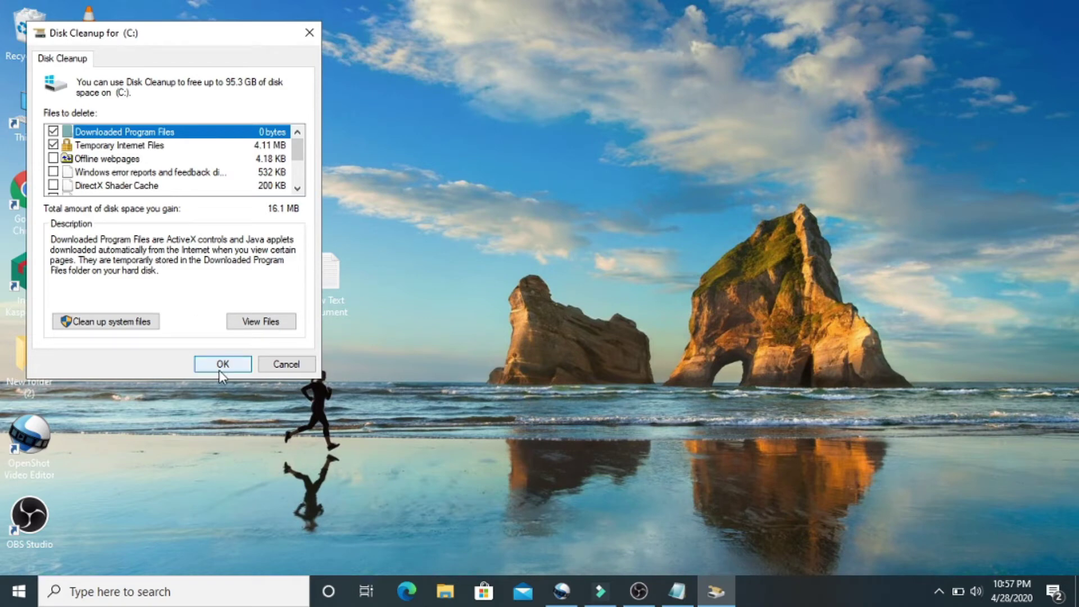
Step: Return to the Notepad notes and add the line "PRESS OK AND PRESS DELETE BUTTON" after a blank line
left_click(673, 595)
key("Return")
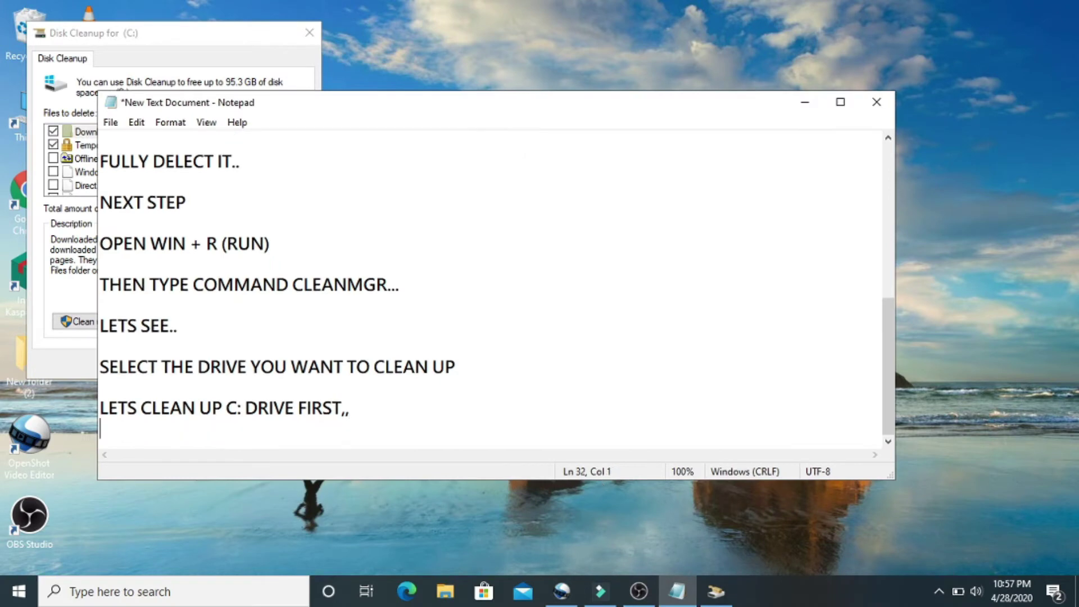
key("Return")
type("PRESS OK AND ")
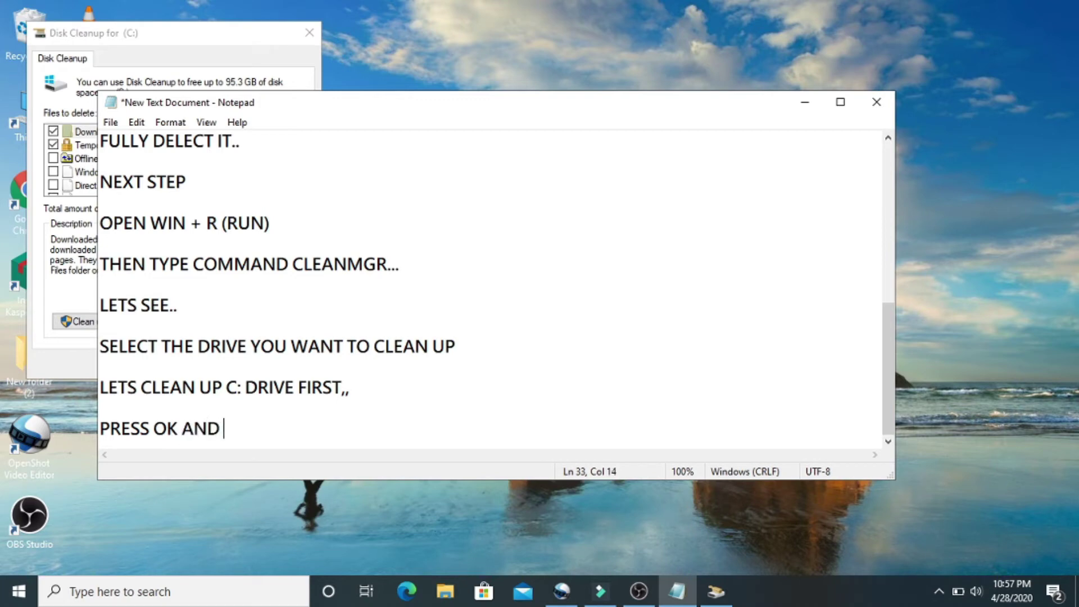
type("PRESS SS DELETE BUTTON")
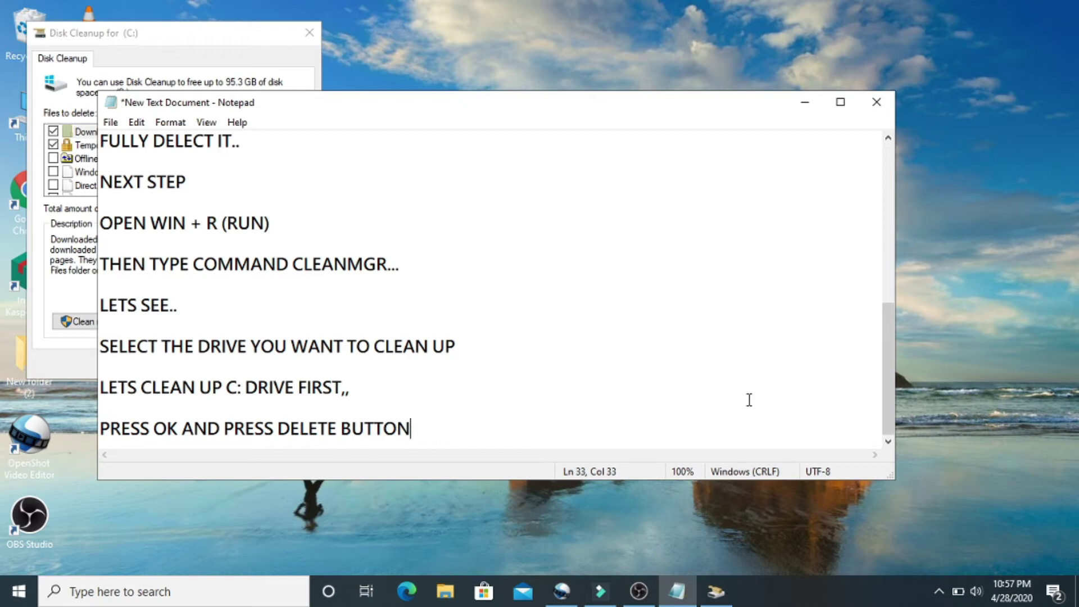
Step: Minimize the notes and have Disk Cleanup permanently delete the preselected files on the C: drive
left_click(801, 99)
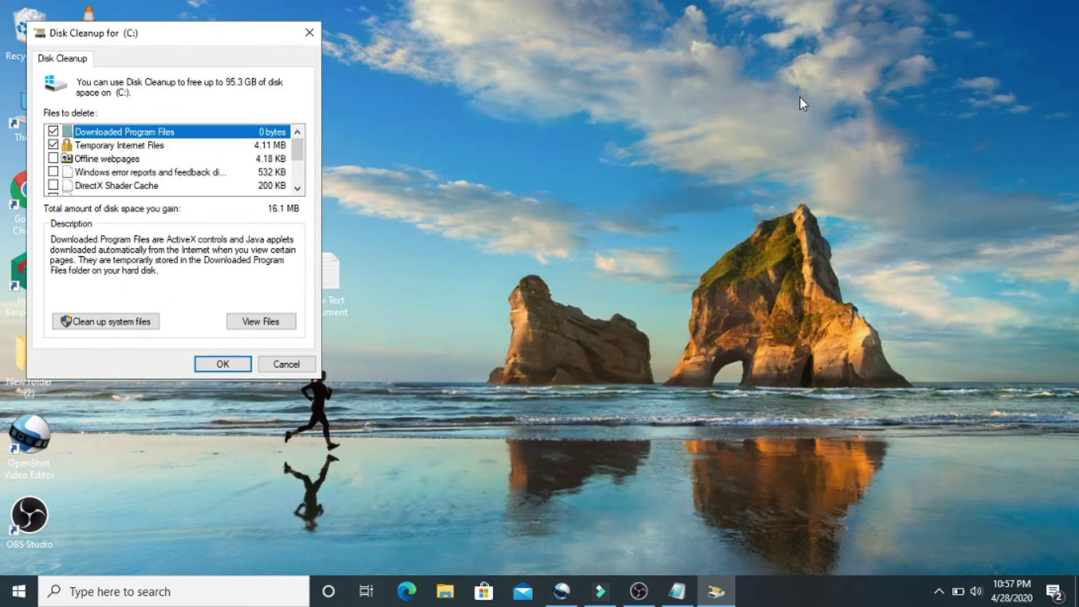
left_click(235, 371)
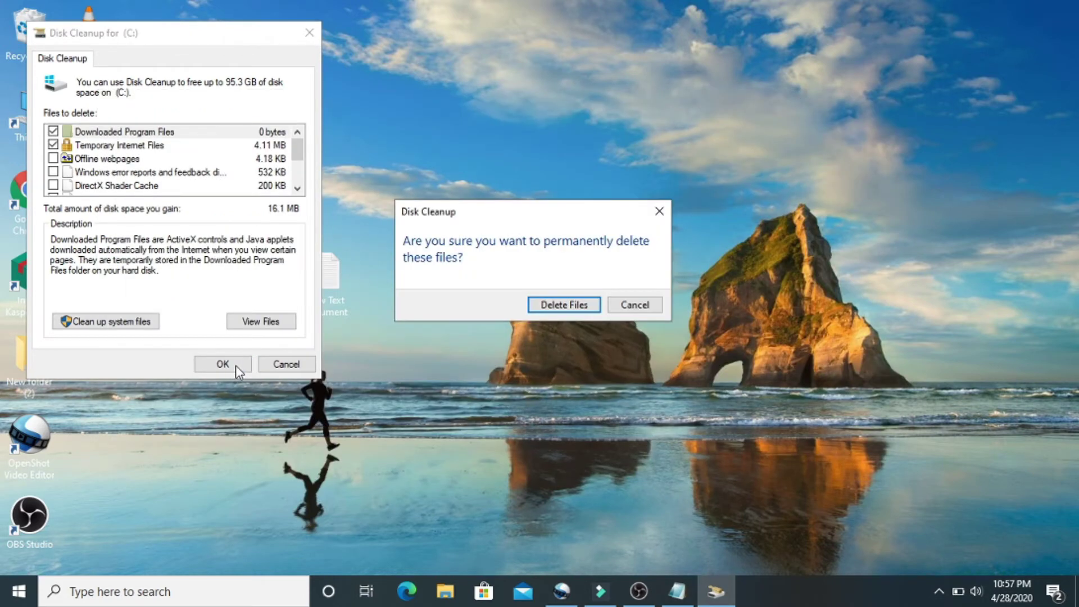
left_click(549, 311)
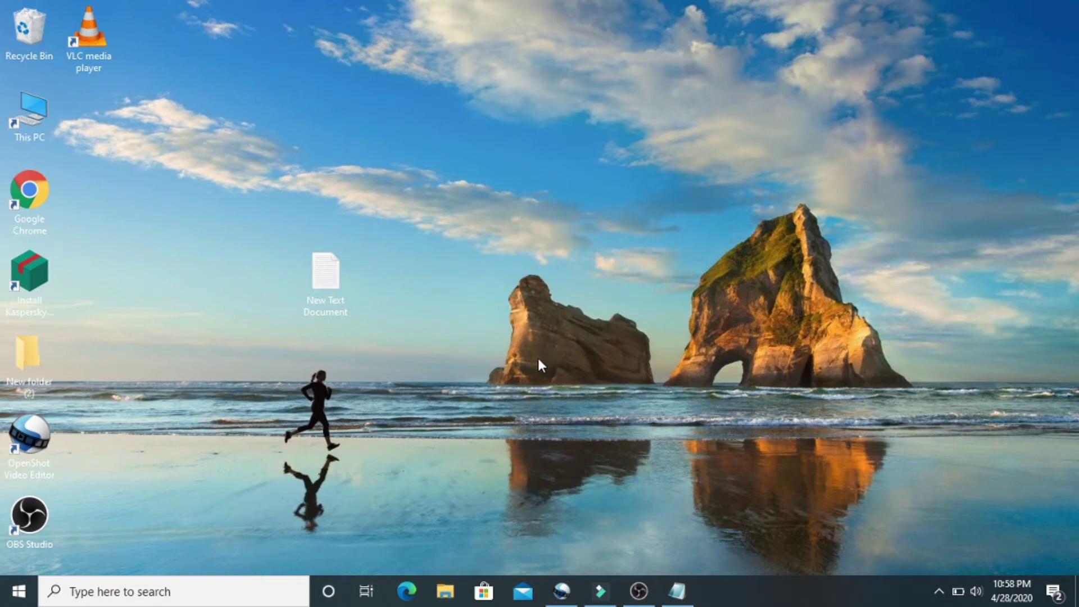
Step: Reopen the notes and add the lines "3RD STEP" and "OPEN WIN + R(RUN)", each after a blank line
left_click(672, 587)
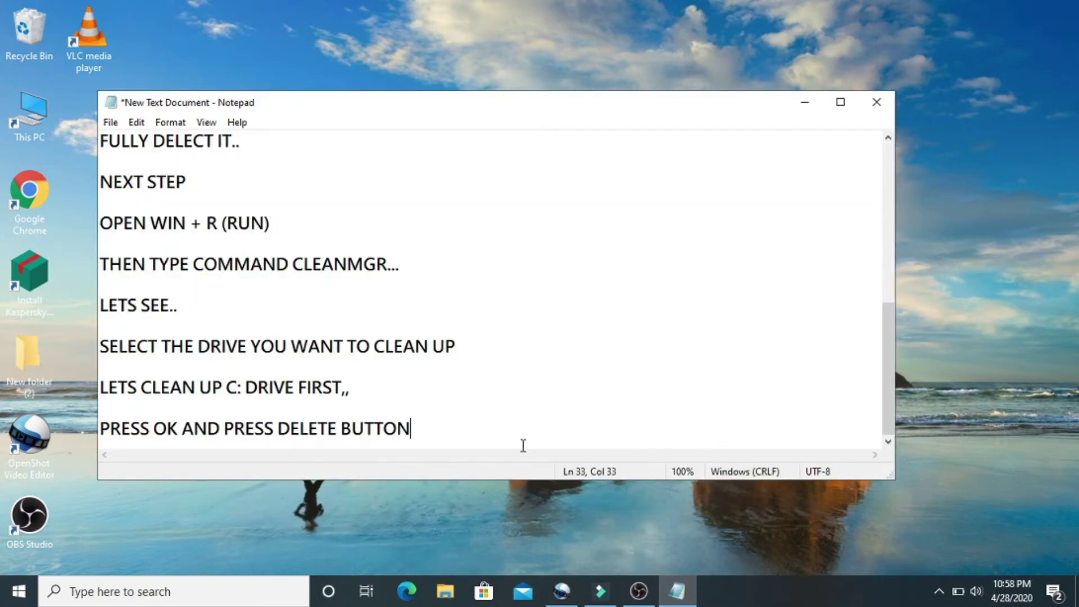
key("Return")
key("Return")
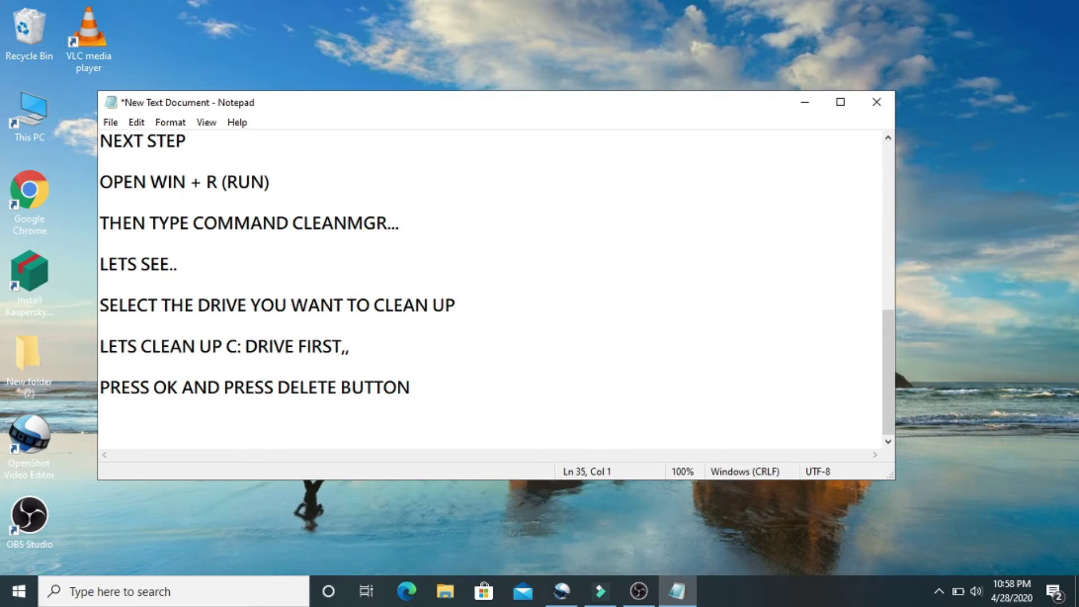
type("3RD")
type("EP")
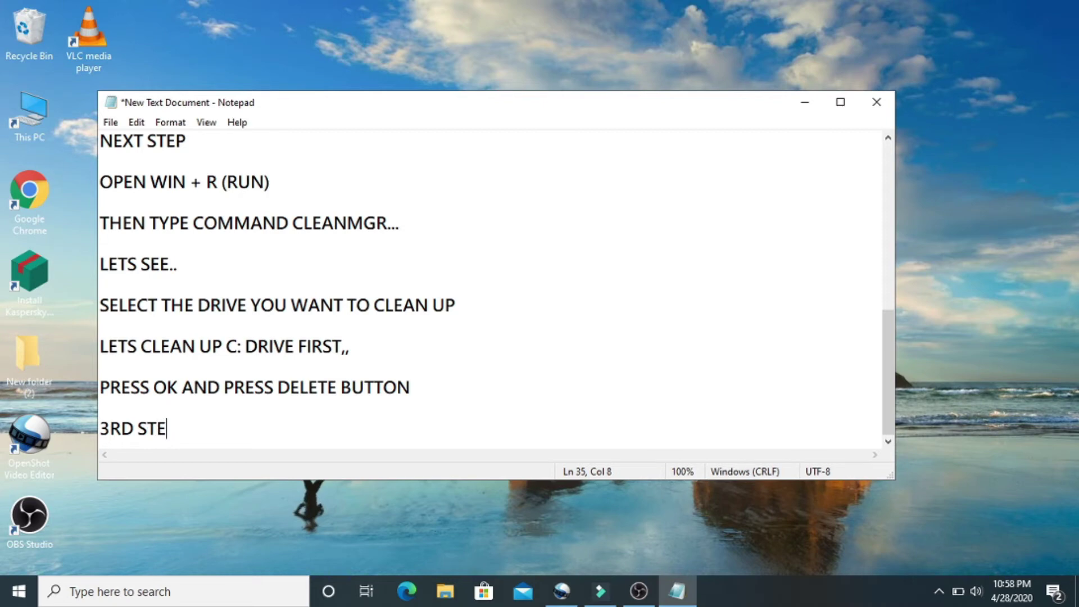
key("Return")
key("Return")
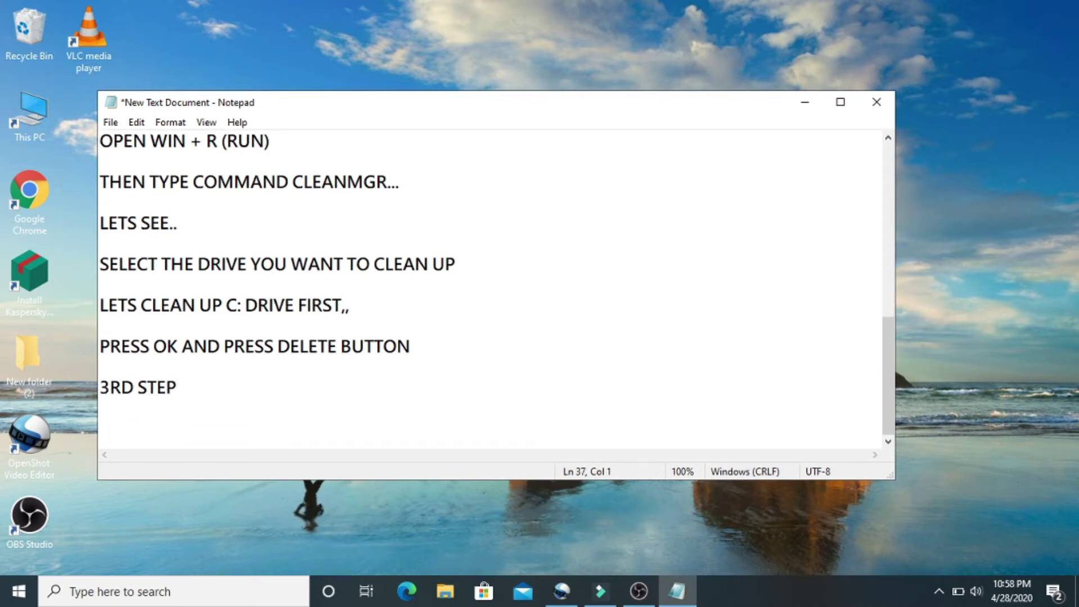
type("OPEN ")
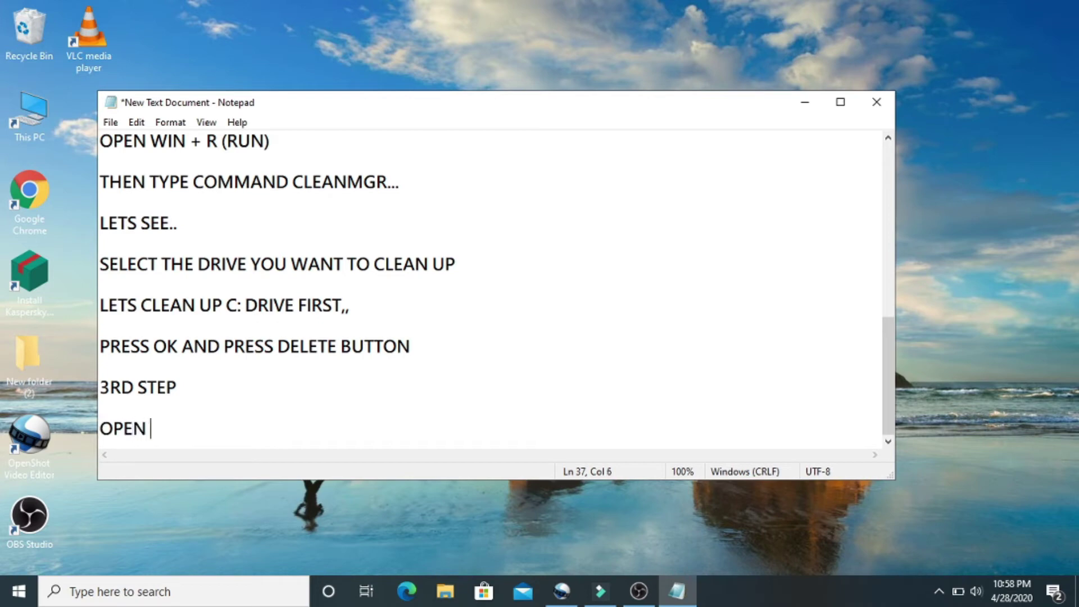
type("WIN + R")
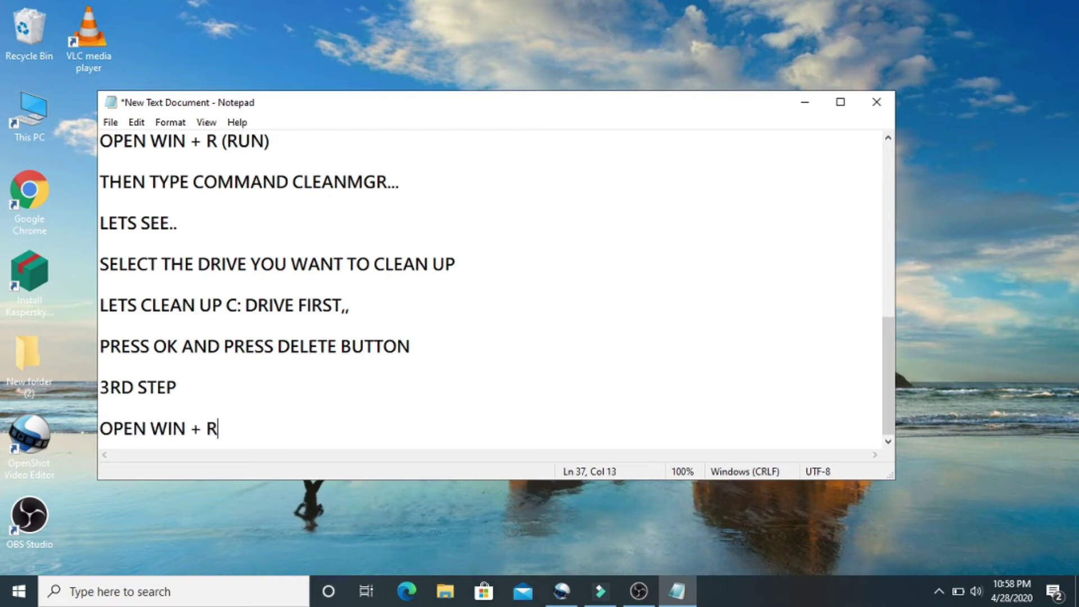
type("(RUN)")
Step: Add the line THEN TYPE COMMAND "TREE" after a blank line, with TREE in double quotes
key("Return")
key("Return")
type("THEN TYPE ")
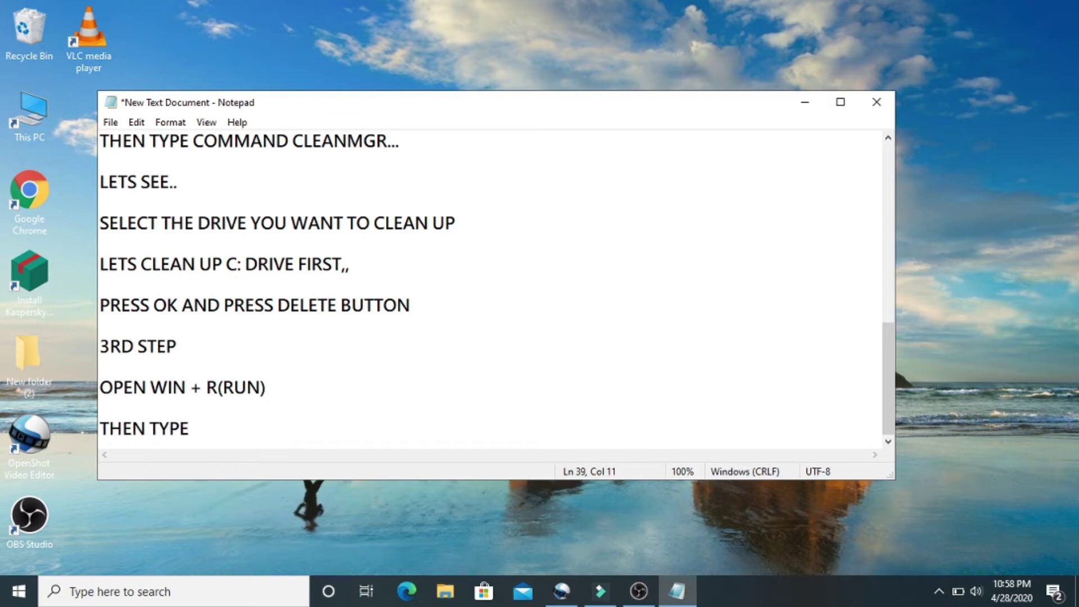
type("COMMAND ")
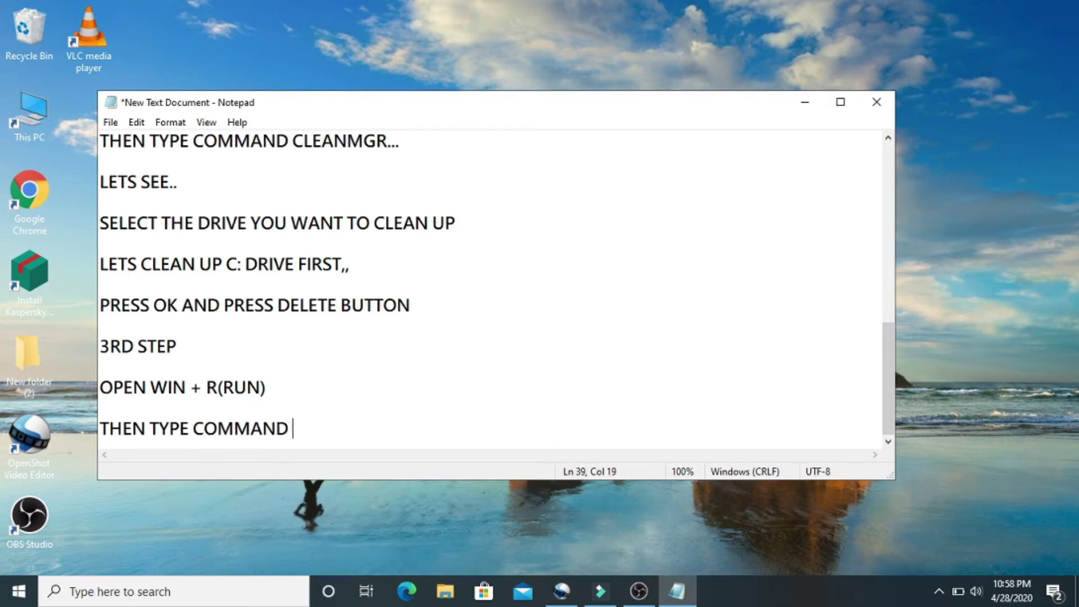
type("TREE\"")
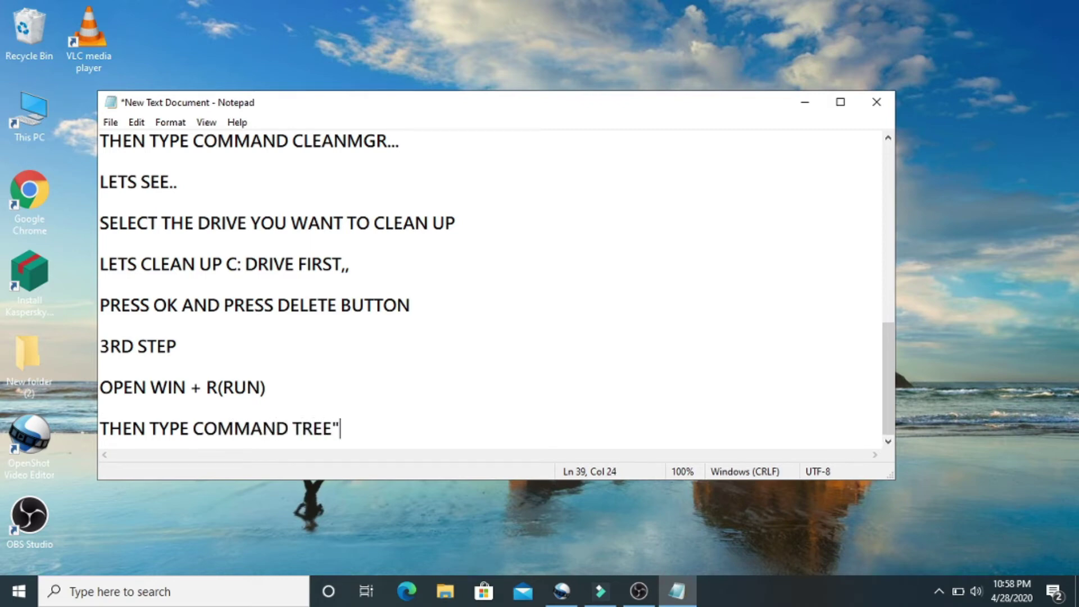
key("Left")
key("Left")
key("Left")
key("Left")
key("Left")
type("\"")
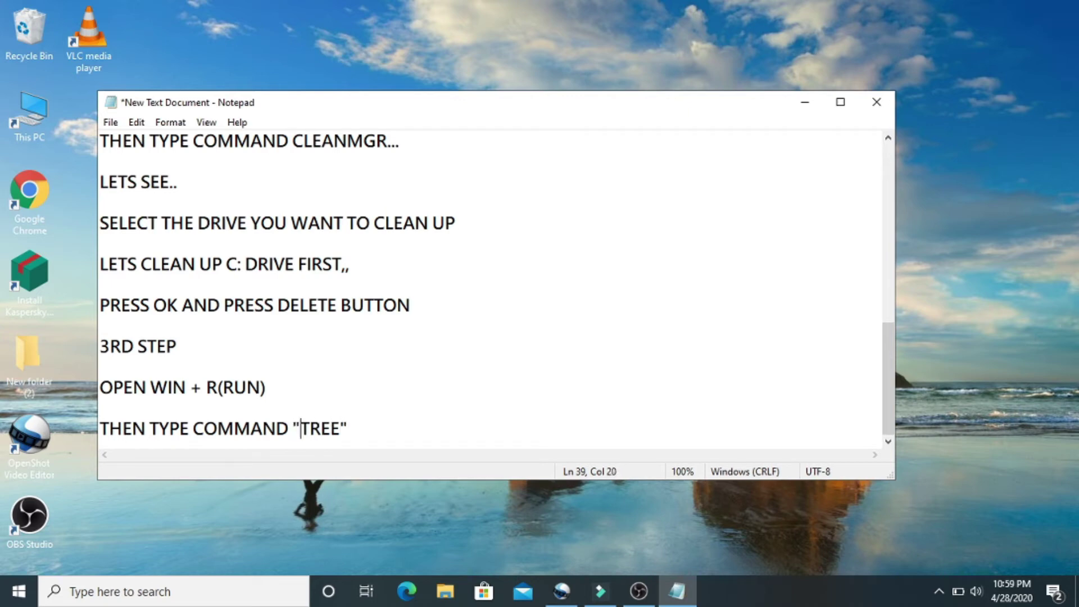
Step: Add the line "PRESS OK" after a blank line at the end of the notes
left_click(421, 422)
key("Return")
key("Return")
type("PR")
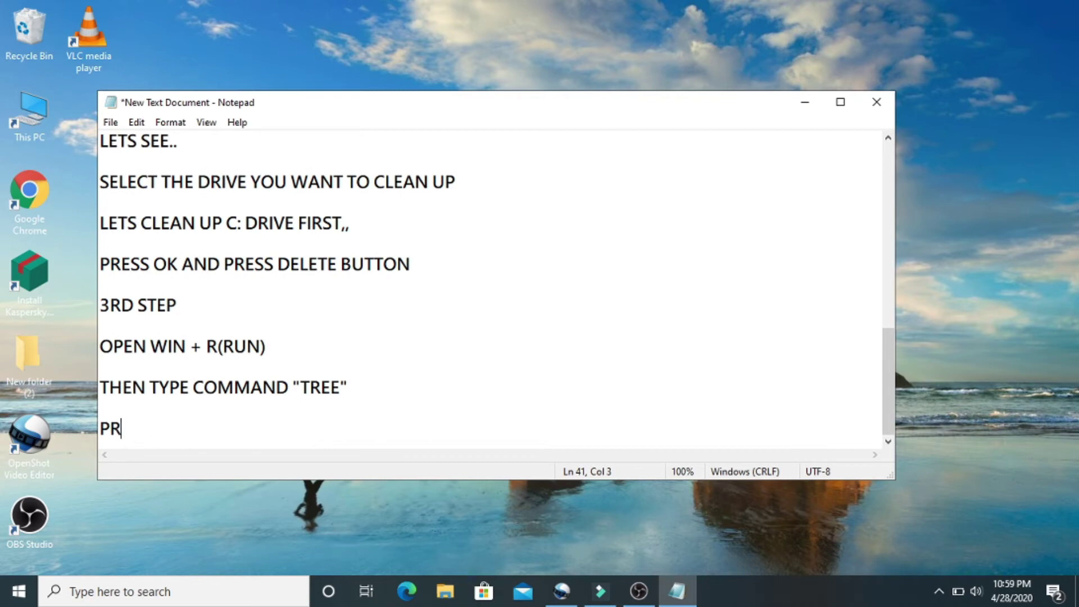
type("ESS OK")
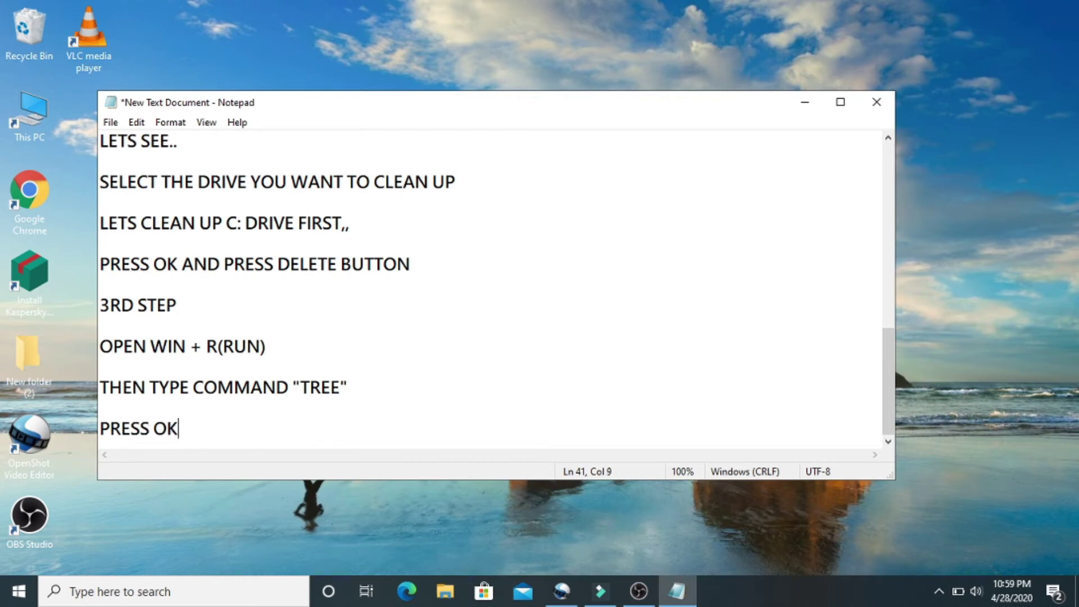
Step: Add the line "JUST WAIT , IT WILL DO THE PROCESS AUTOMATICALLY AND CLOSE ITSELF" after a blank line
key("Return")
key("Return")
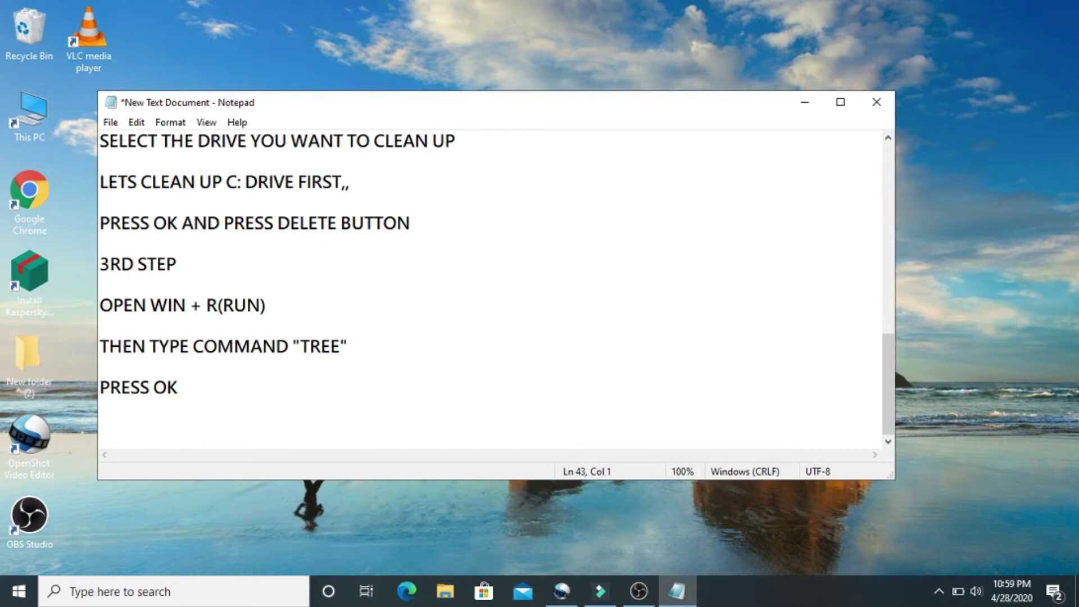
type("JUST W")
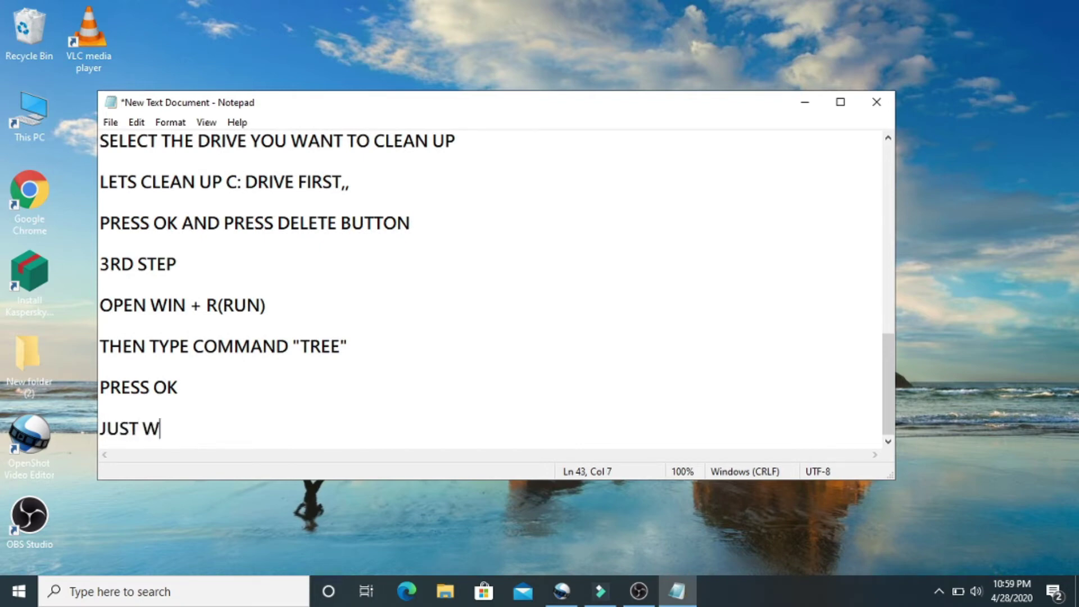
type("AIT , IT WI")
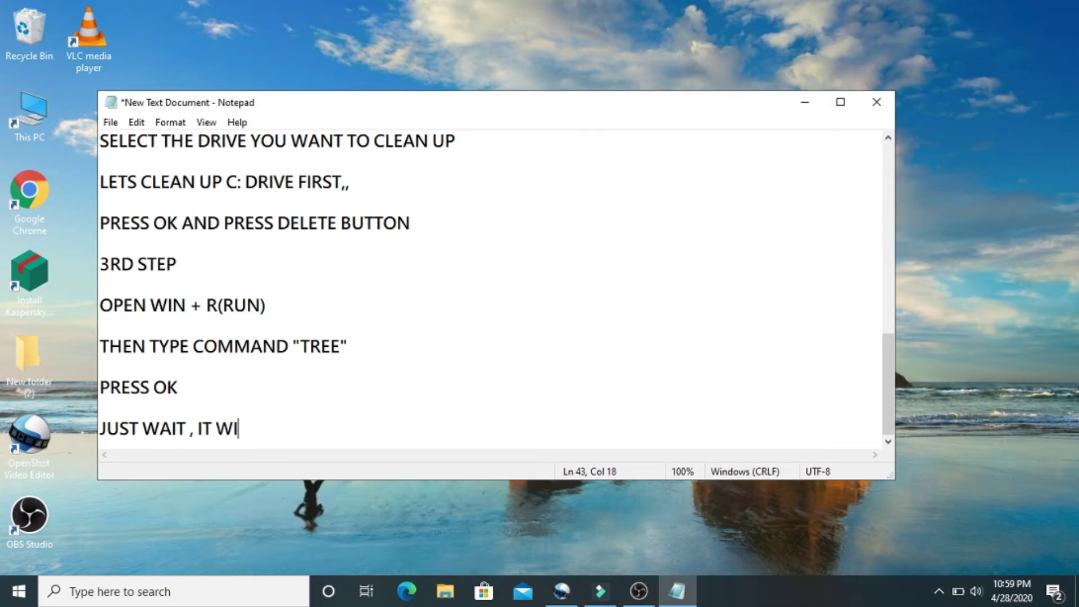
type("LL DO T")
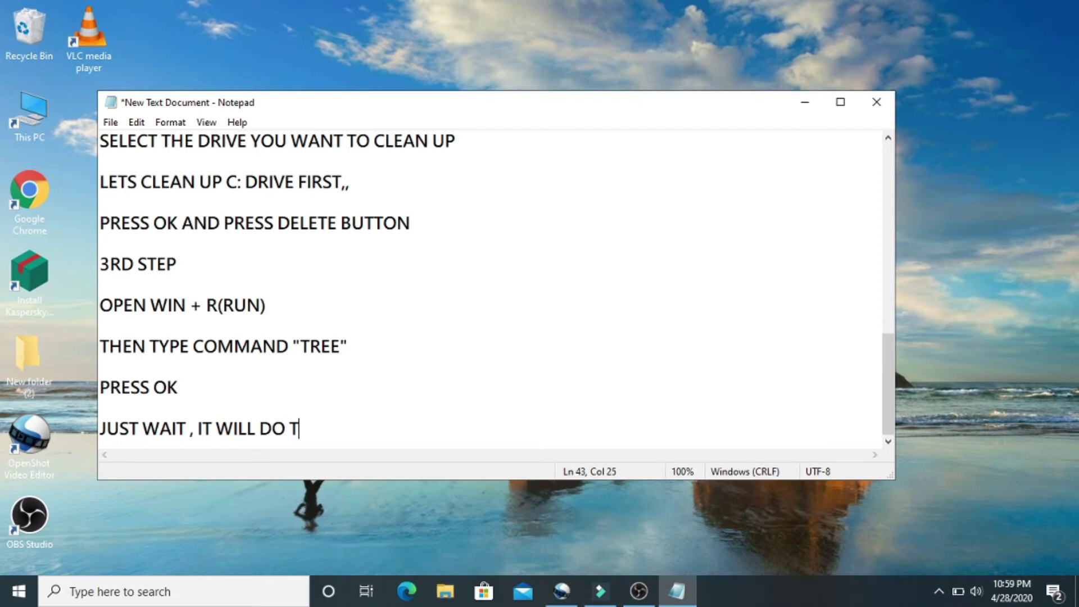
type("HE PR")
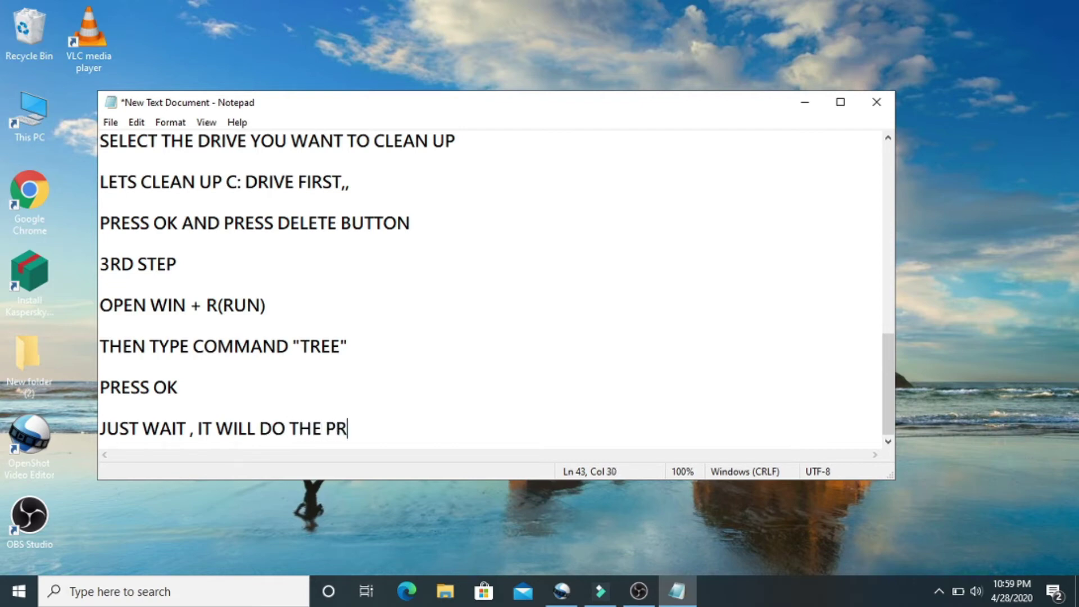
type("OCESS AUTOMATICALLY AND ")
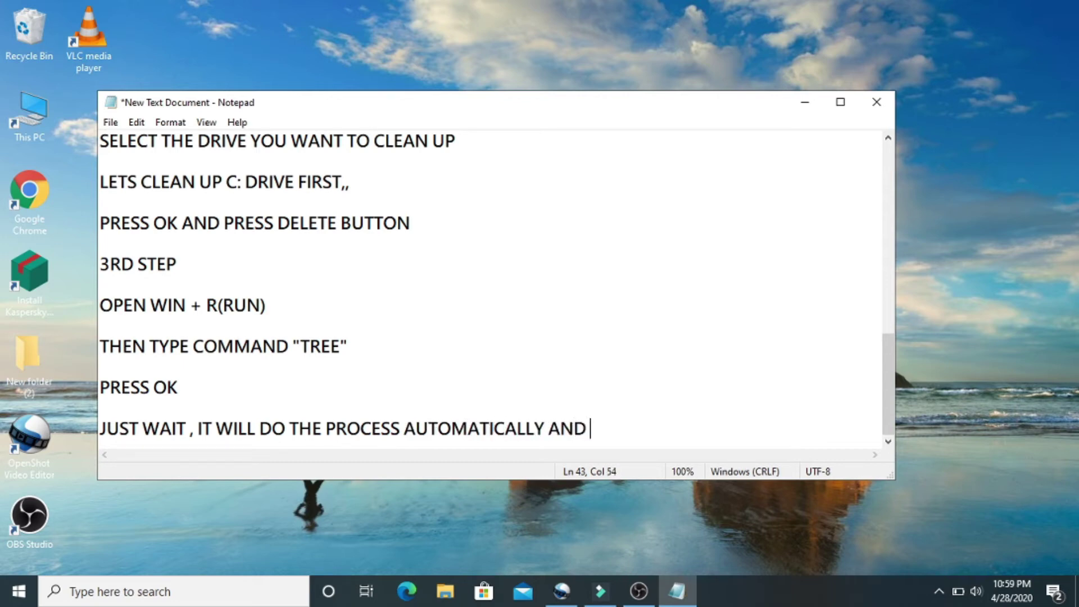
type("CLOSE ITSELF")
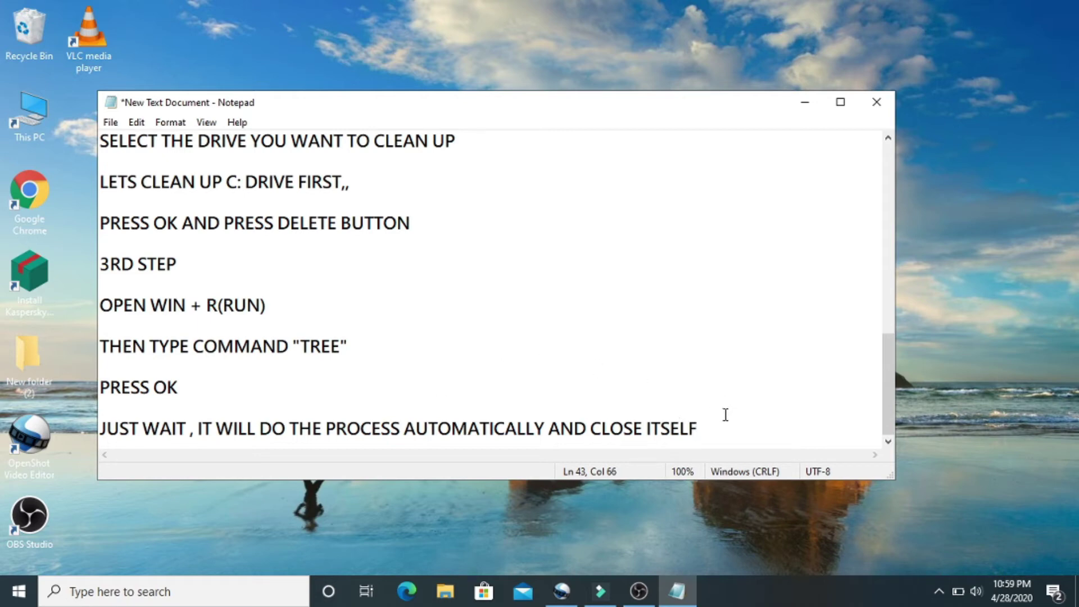
Step: Add the line "LETS SEE.." after a blank line below the automatic-process note
key("Return")
key("Return")
type("LETS ")
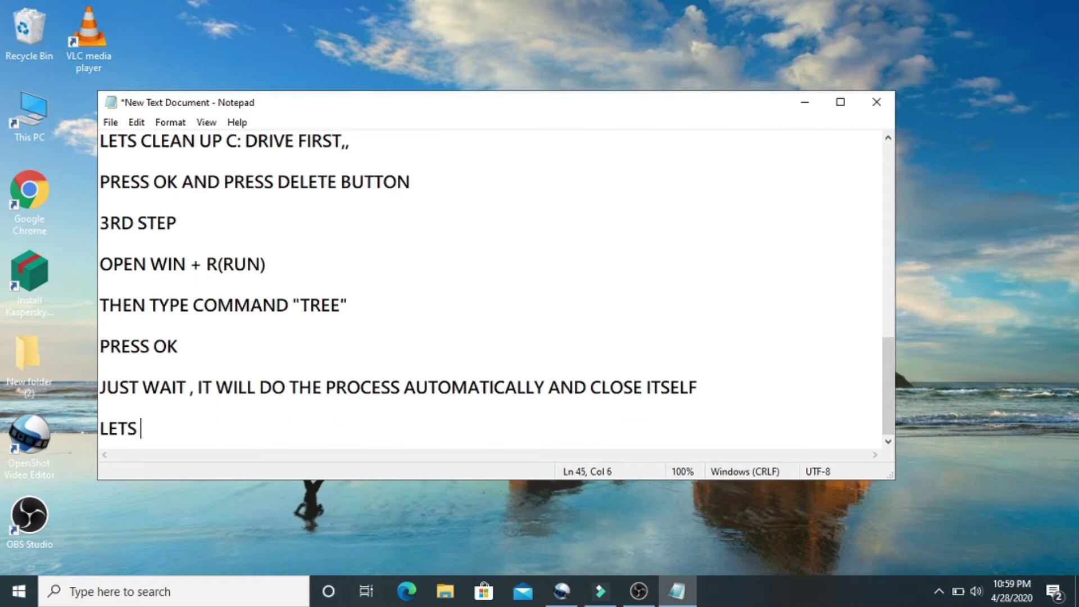
type("SEE..")
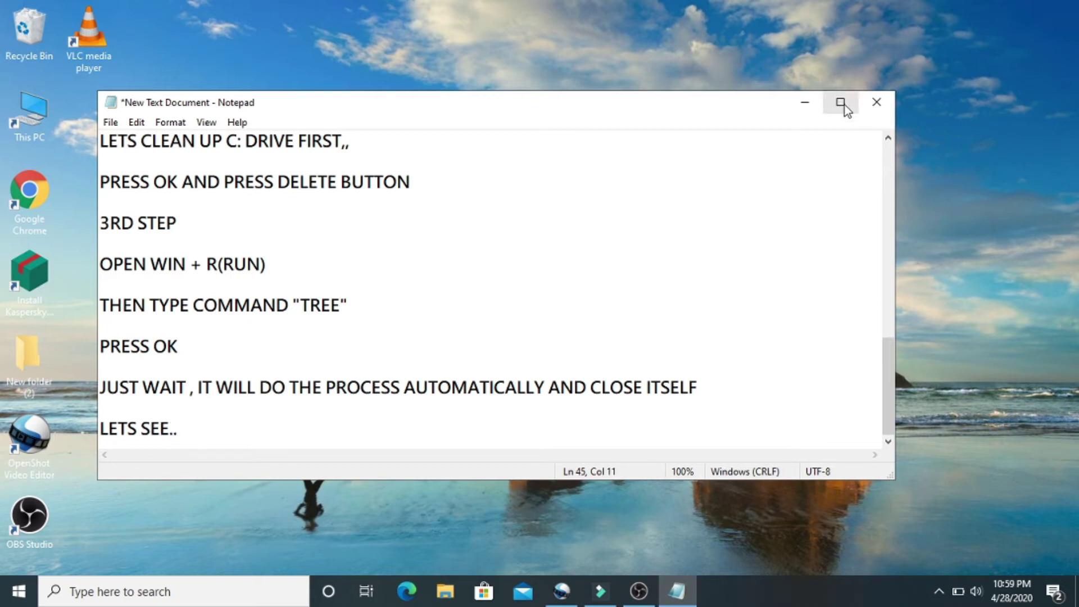
Step: Minimize the notes and execute the command TREE from the Run dialog
left_click(807, 102)
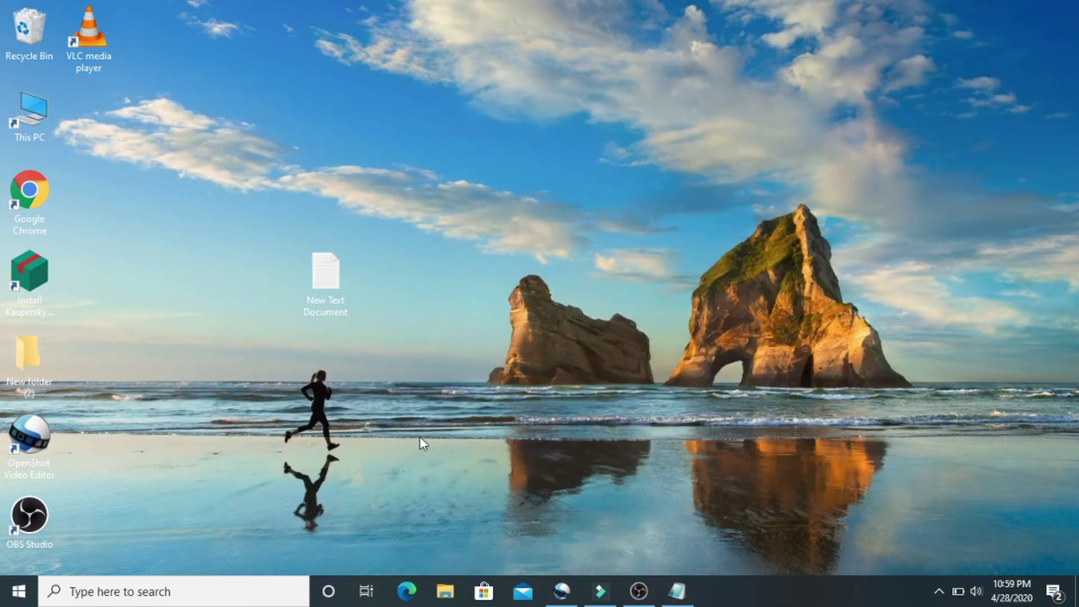
key("super+r")
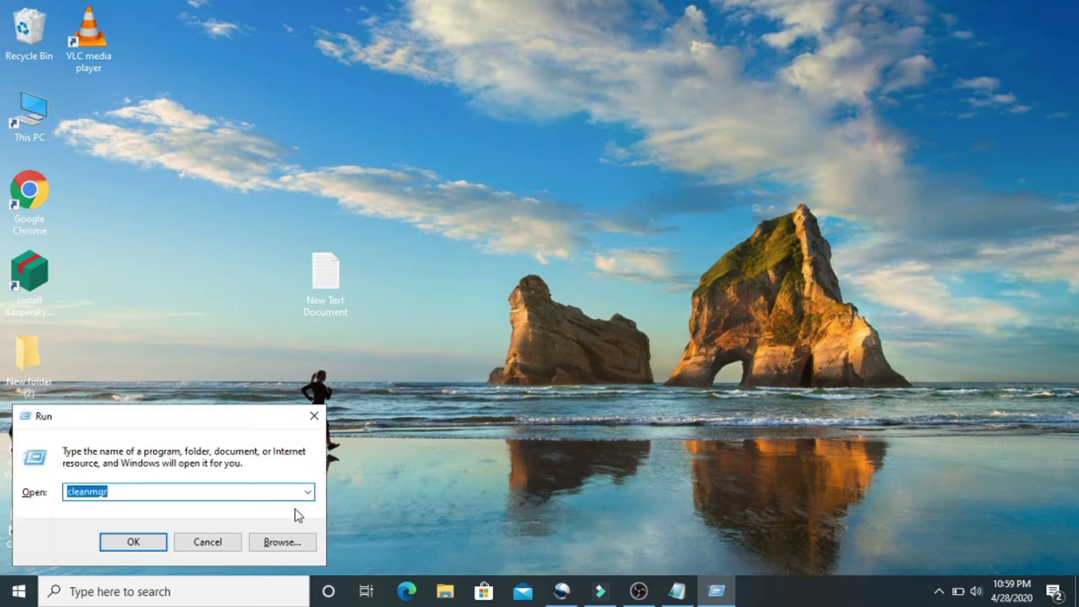
key("BackSpace")
type("T")
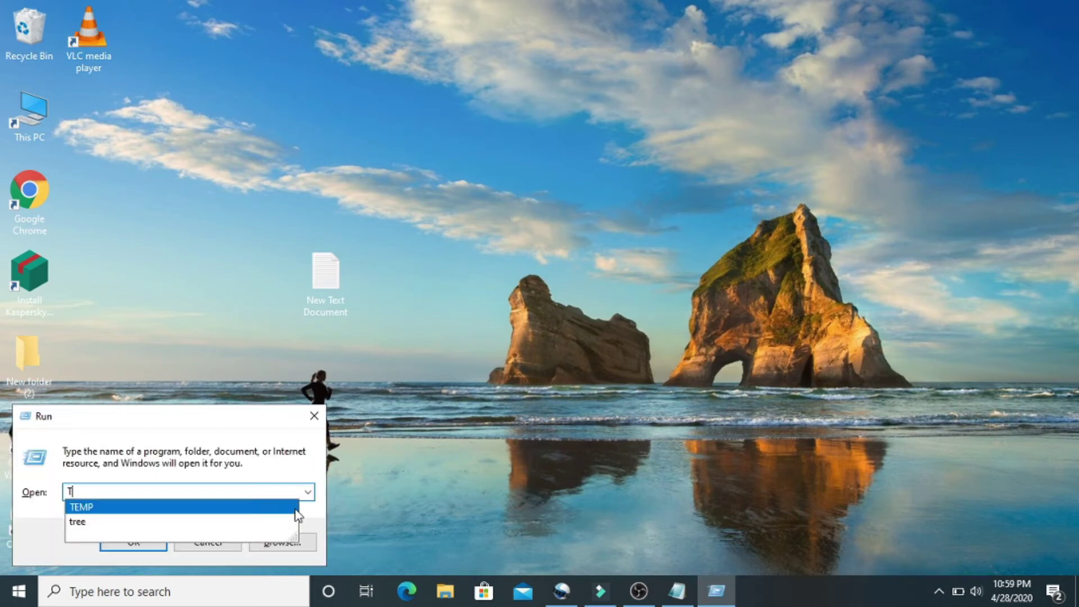
type("REE")
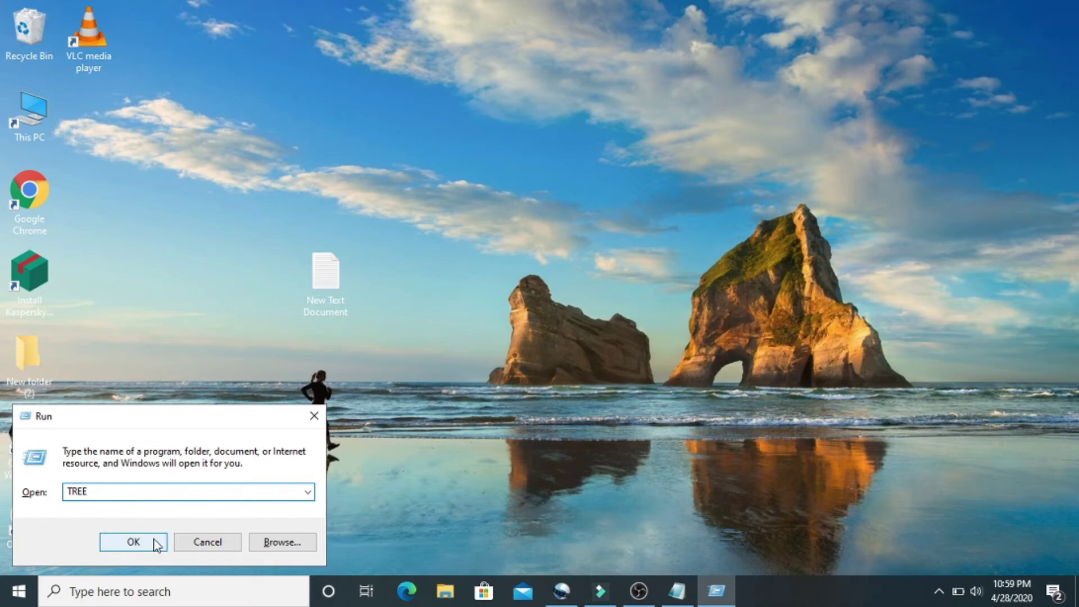
left_click(147, 539)
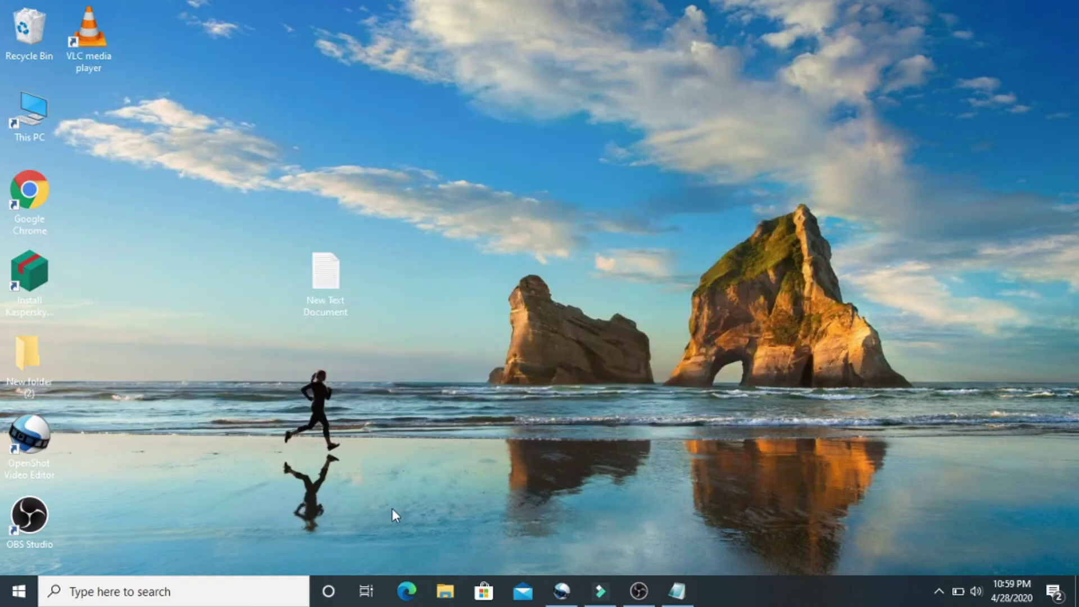
Step: Reopen the notes and add the line "OUR NEXT COMMANDS ARE TEMP AND %temp%" after a blank line at the end
left_click(676, 596)
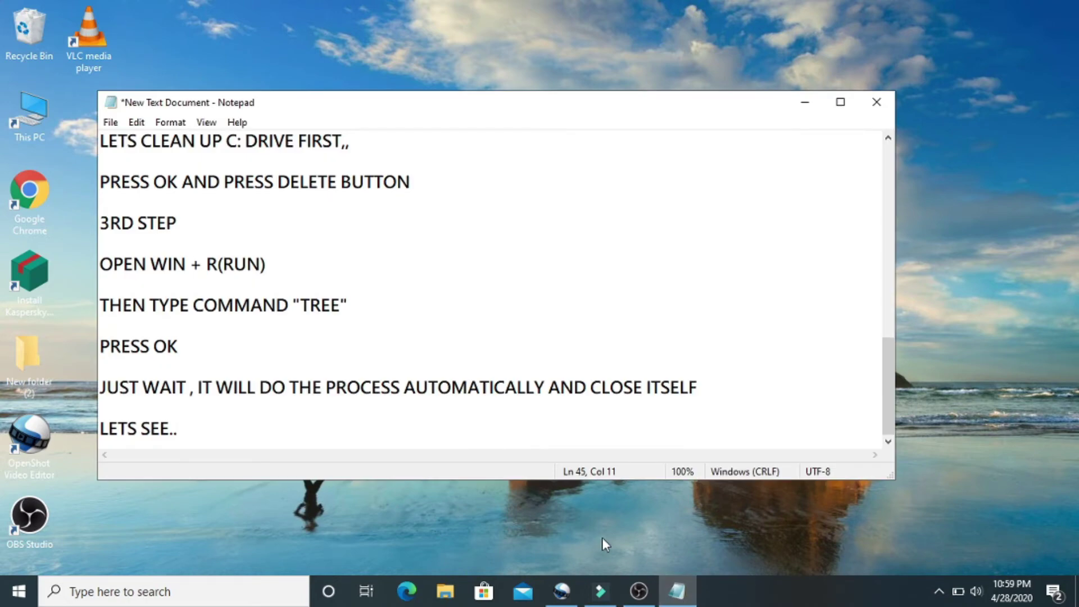
key("Return")
key("Return")
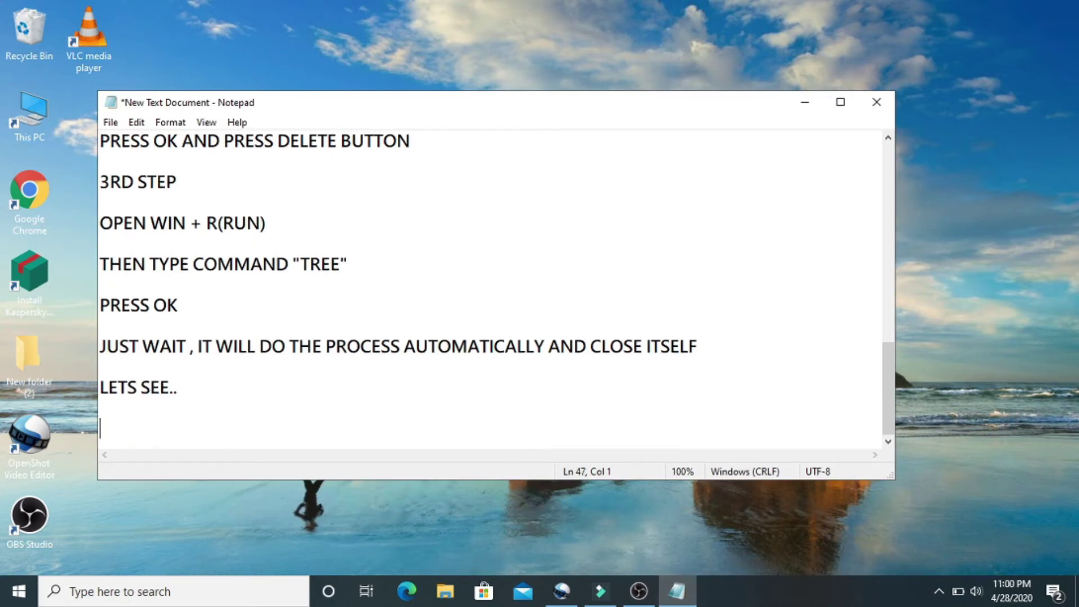
type("OUR NEXT")
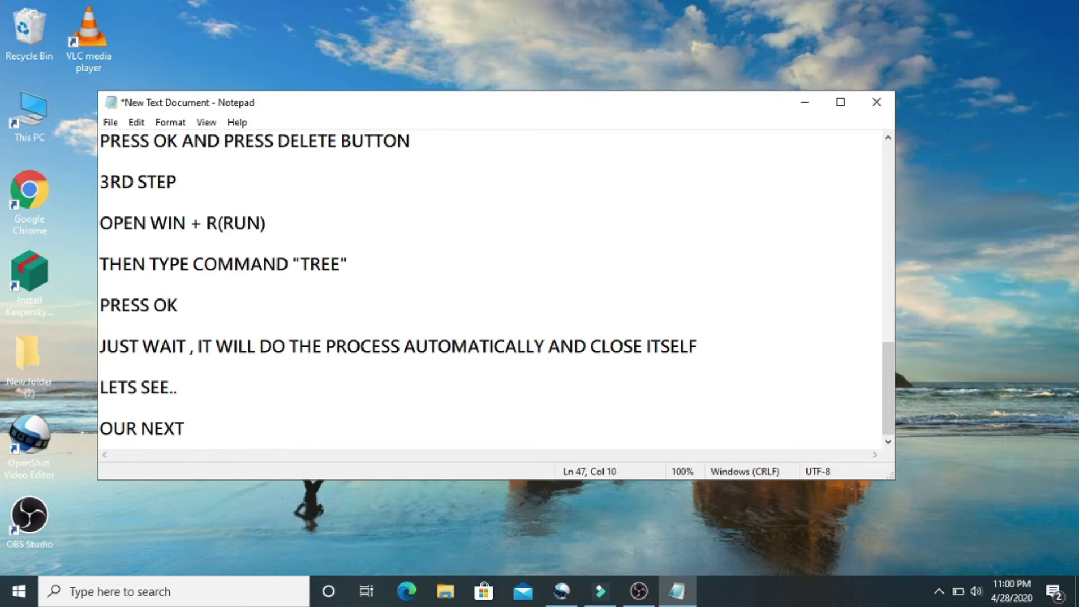
type("COMMANDS ARE ")
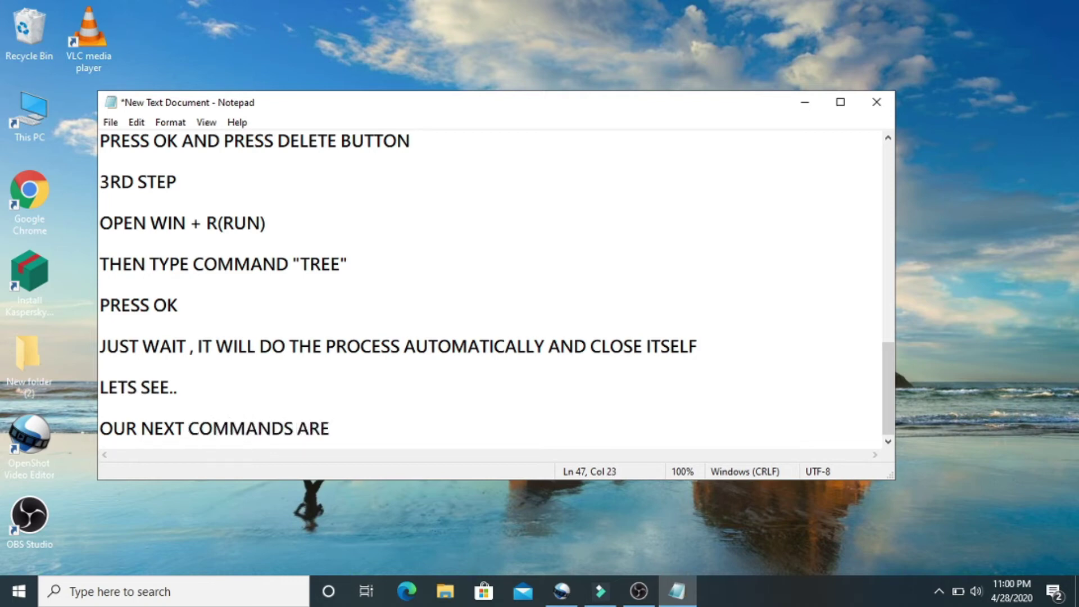
type("TEMP AND")
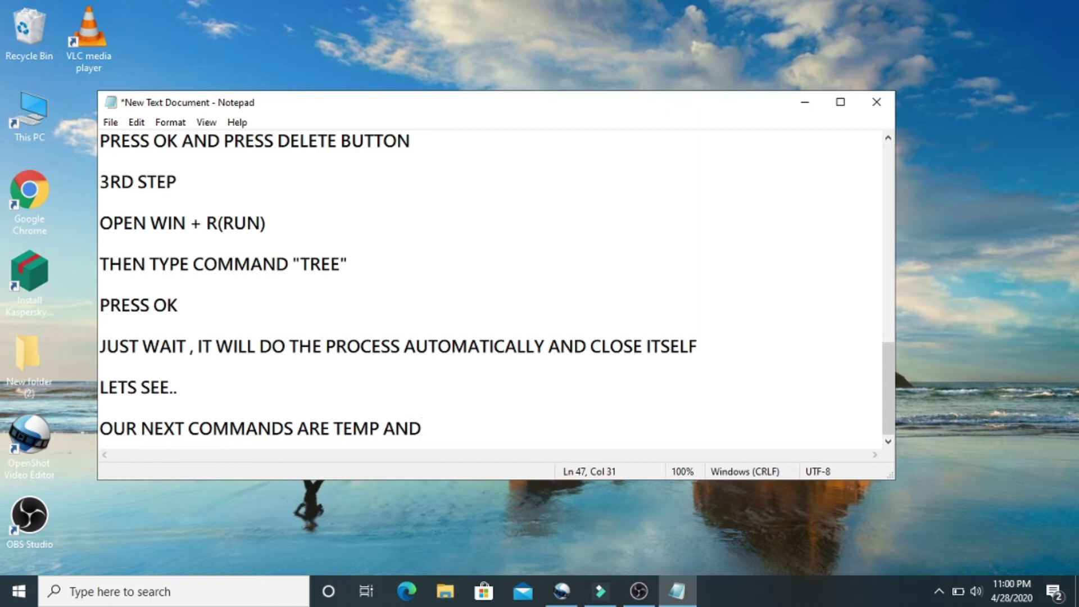
type("%")
key("Left")
key("Right")
type("temp")
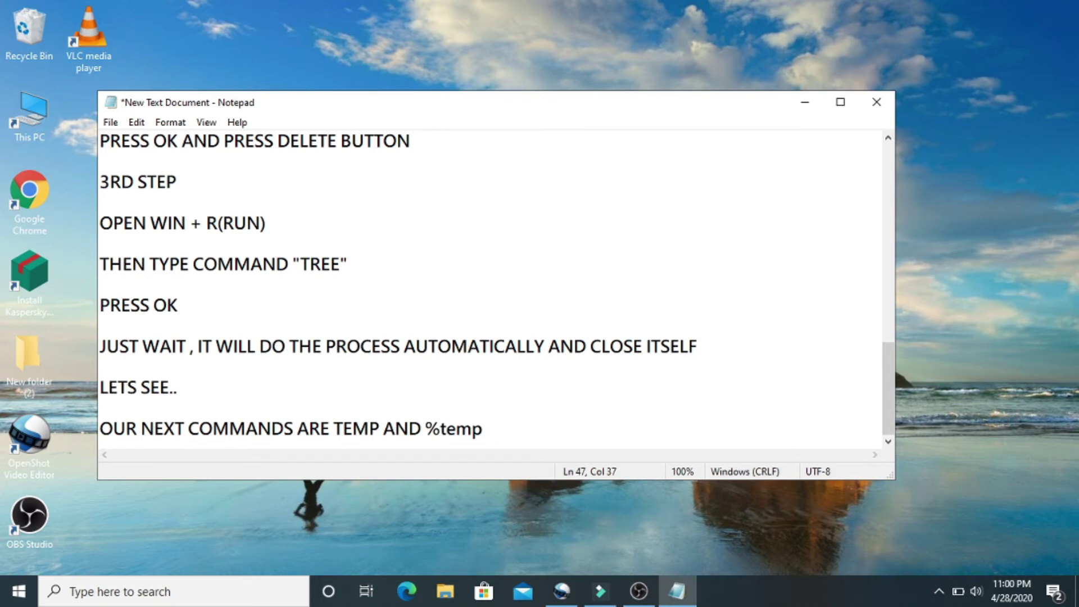
type("%")
Step: Add the line "TYPE BOTH RESPECTIVELY AND PRESS OK" after a blank line below the next-commands note
key("Return")
key("Return")
type("type")
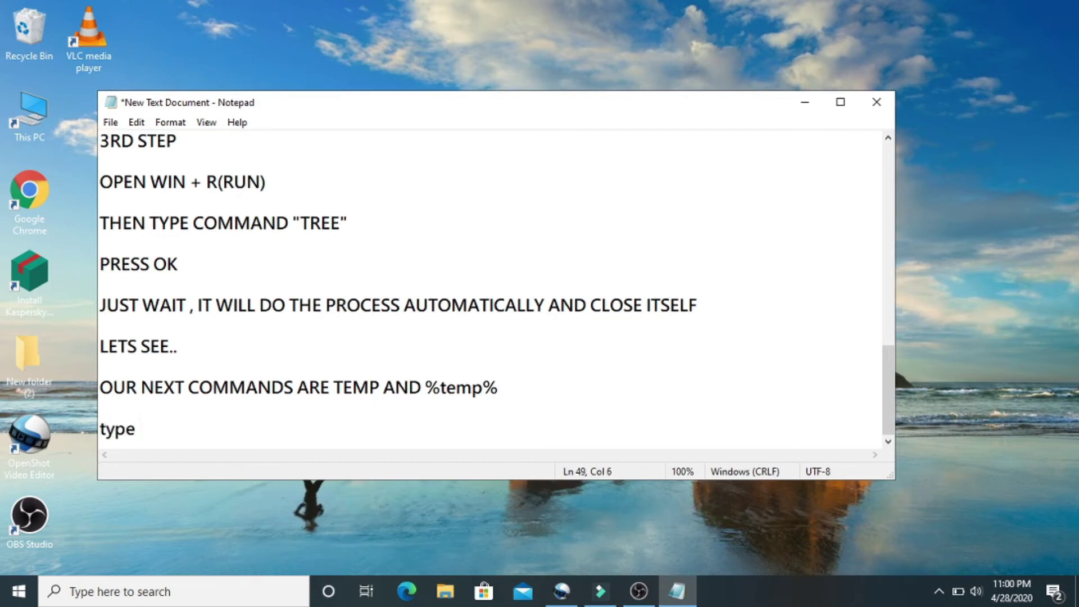
key("BackSpace")
key("BackSpace")
key("BackSpace")
key("BackSpace")
key("BackSpace")
type("TYPE B")
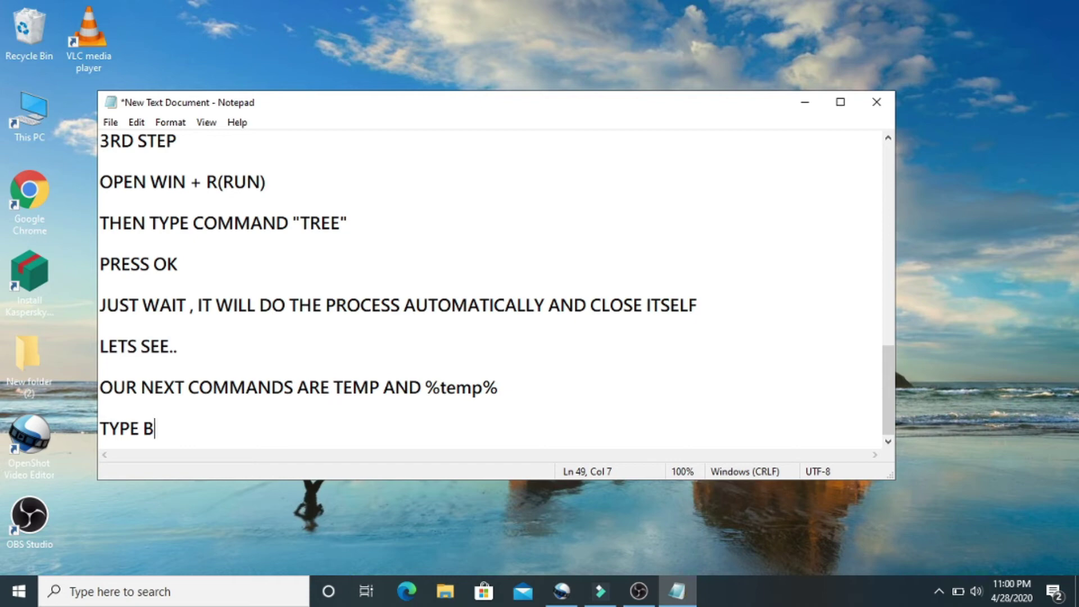
key("BackSpace")
type("BOTH RESPECTI")
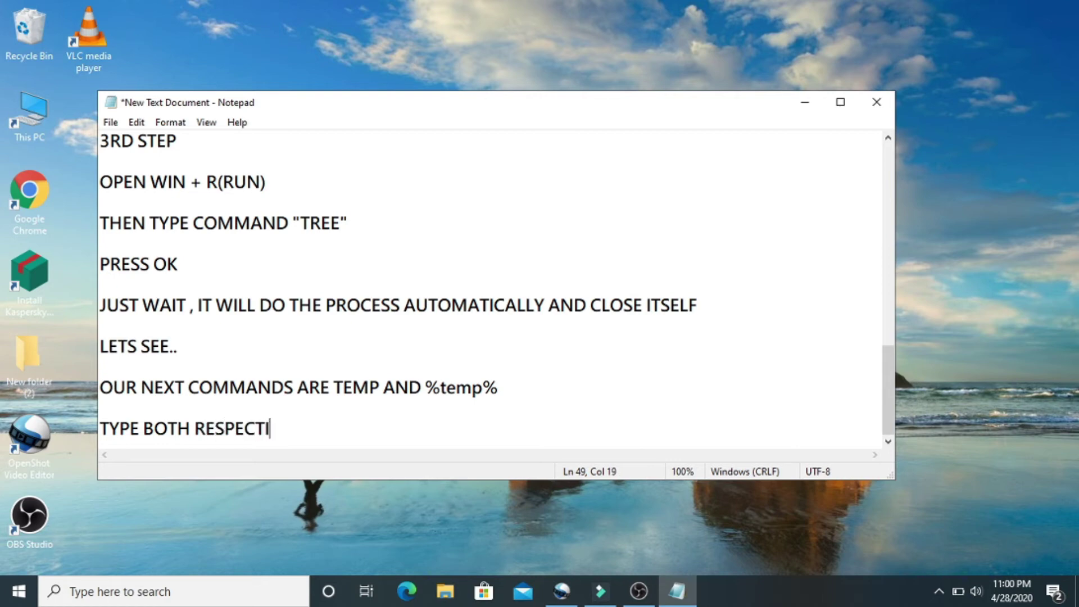
type("VELY AND PRESS OK")
Step: Add the line "DELETE ALL FILES AS POSSIBLE" after a blank line at the end of the notes
key("Return")
key("Return")
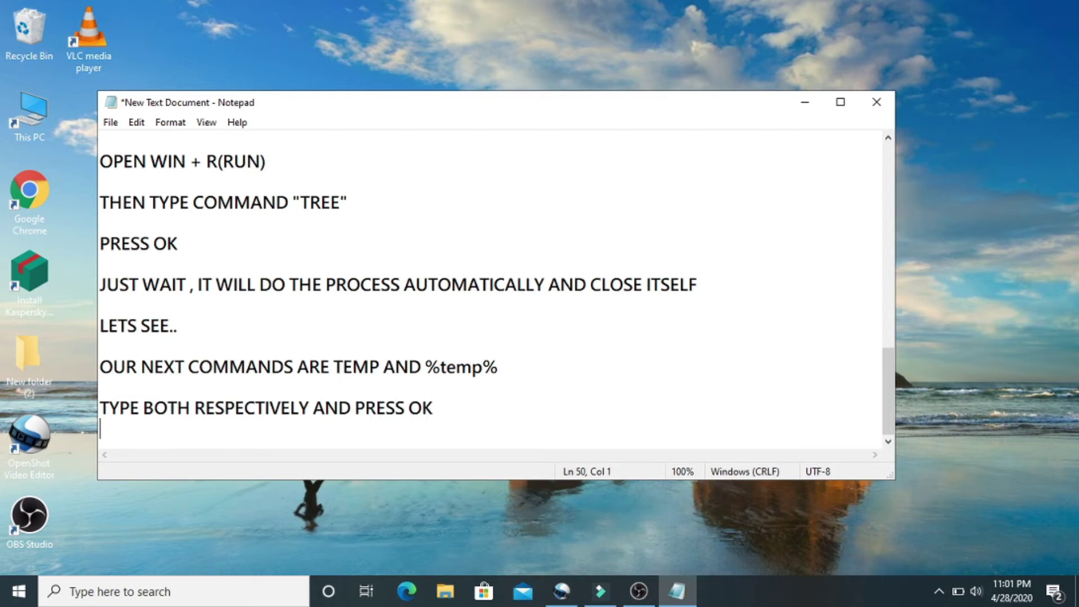
type("DELETE")
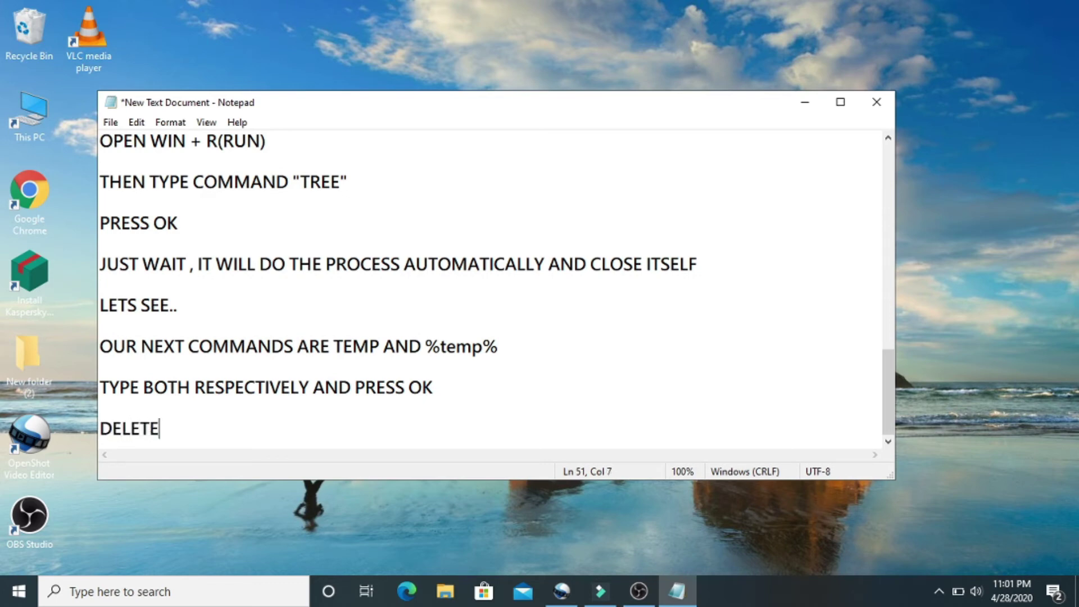
type(" ALL FI")
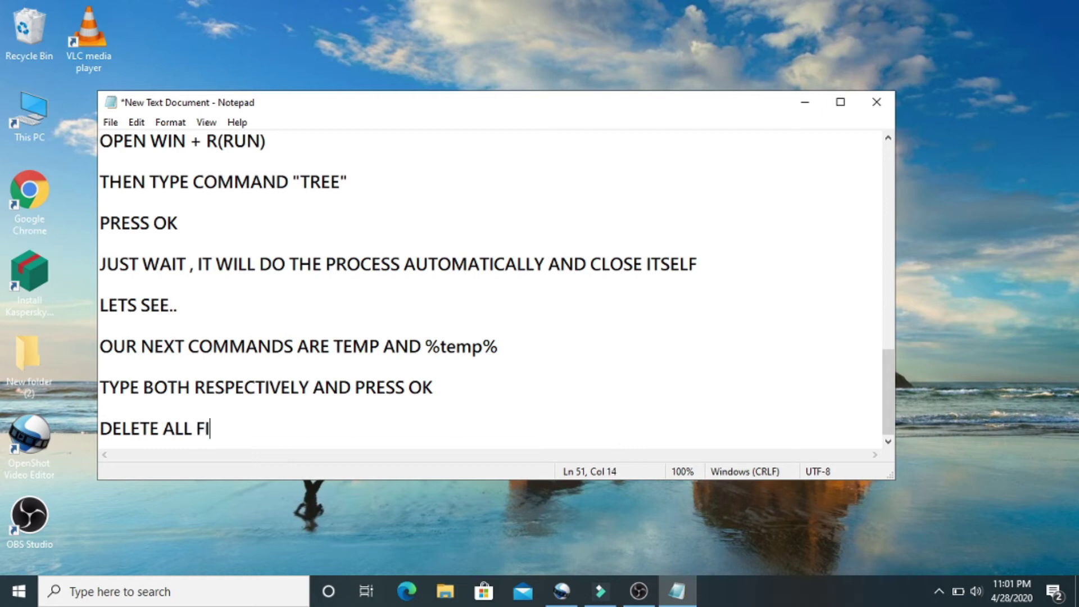
type("LES AS ")
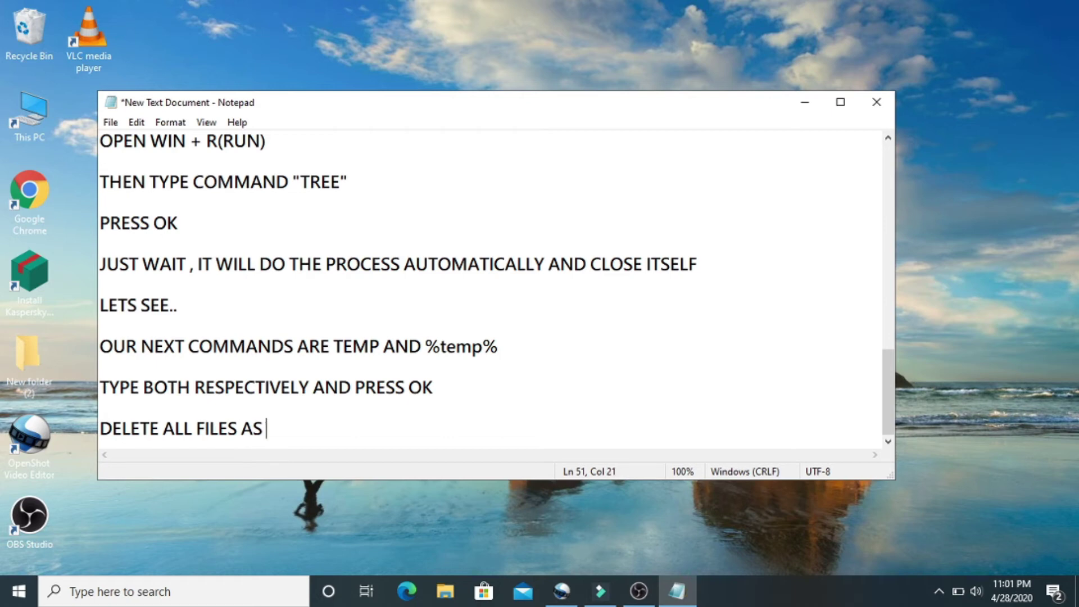
type("POSSI")
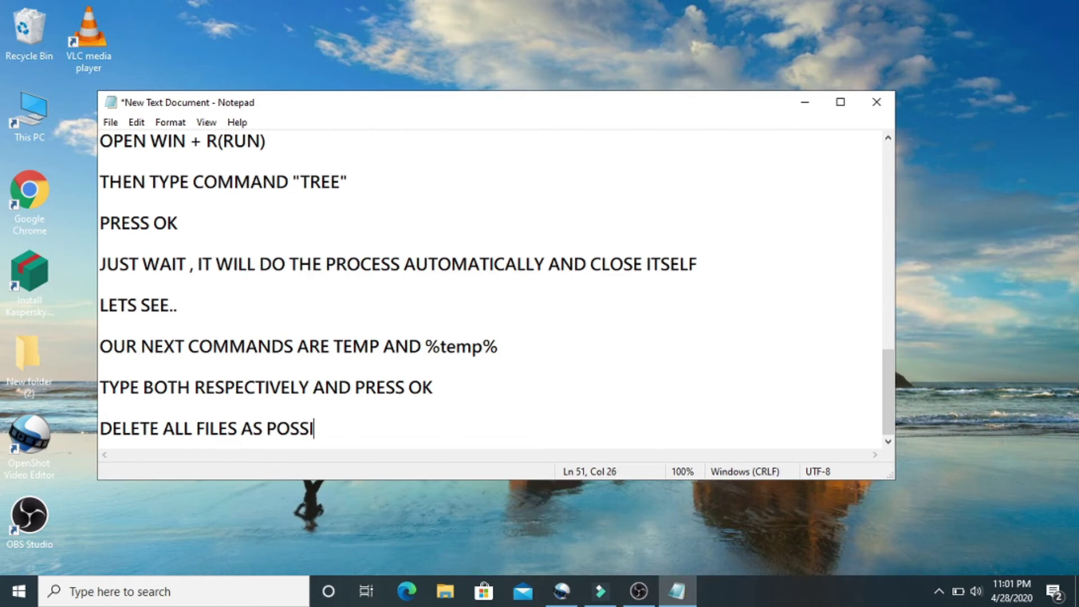
type("BLE")
Step: Add the line "LETS SEE..." after a blank line below the delete-files note
key("Return")
key("Return")
type("LETS SEE")
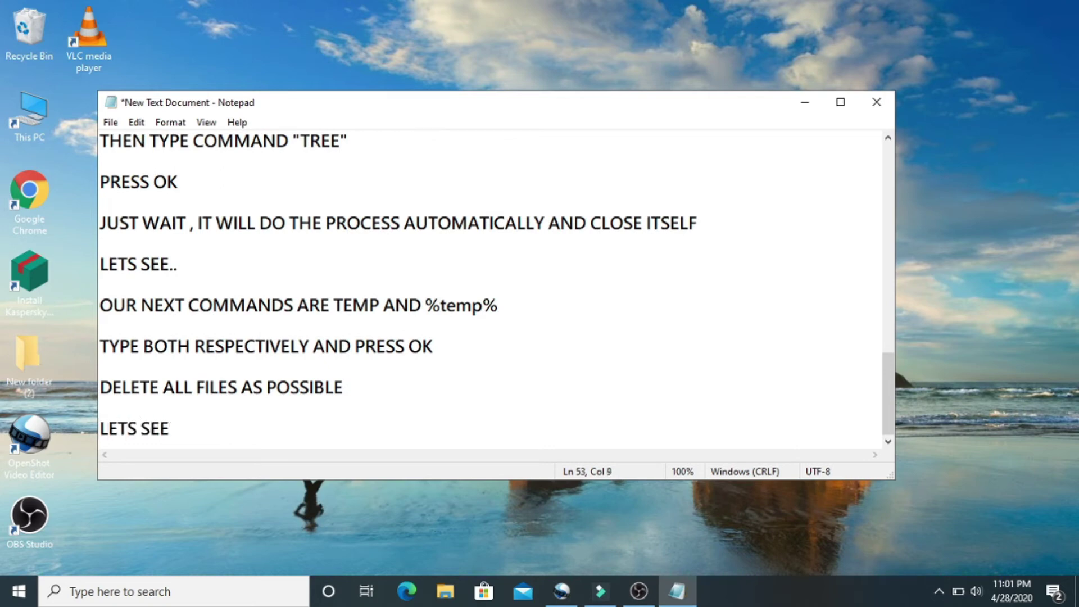
type("...")
Step: Minimize the notes and open the Windows Temp folder by executing TEMP from the Run dialog
left_click(790, 112)
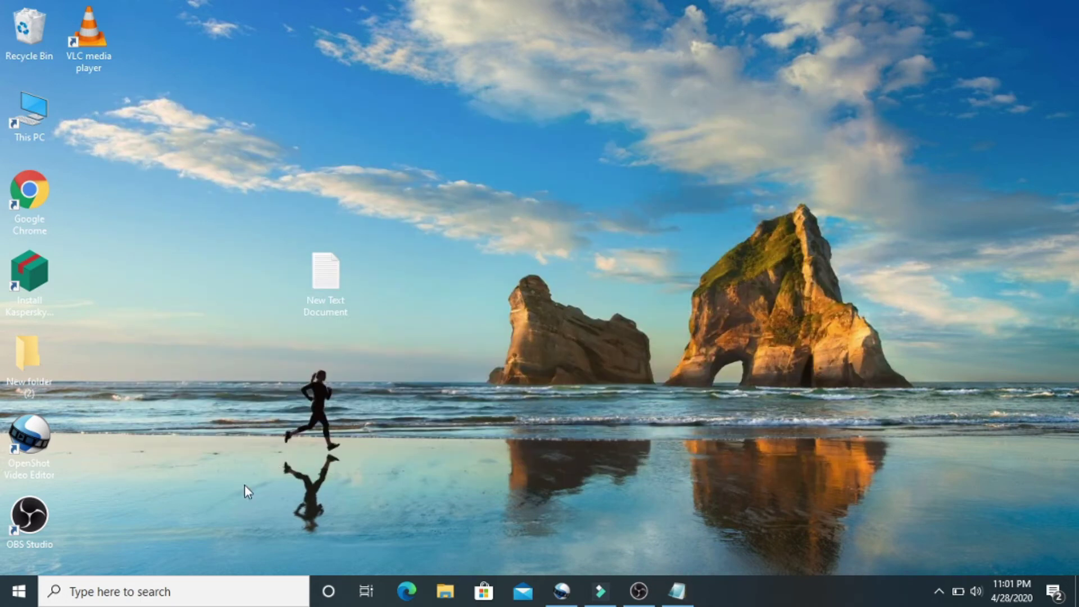
key("super+r")
key("BackSpace")
type("TEMP")
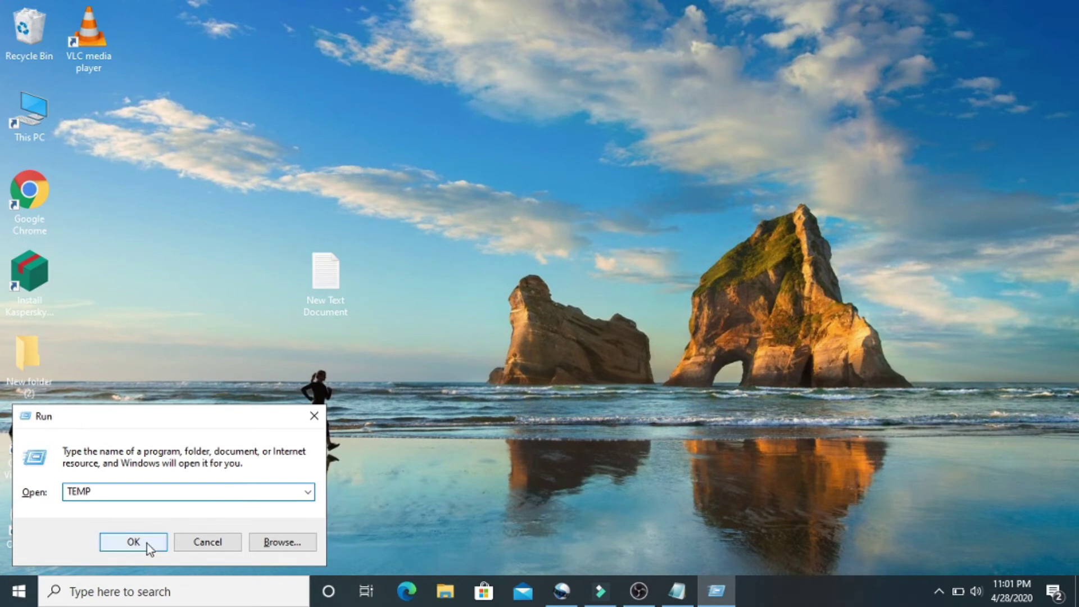
left_click(134, 542)
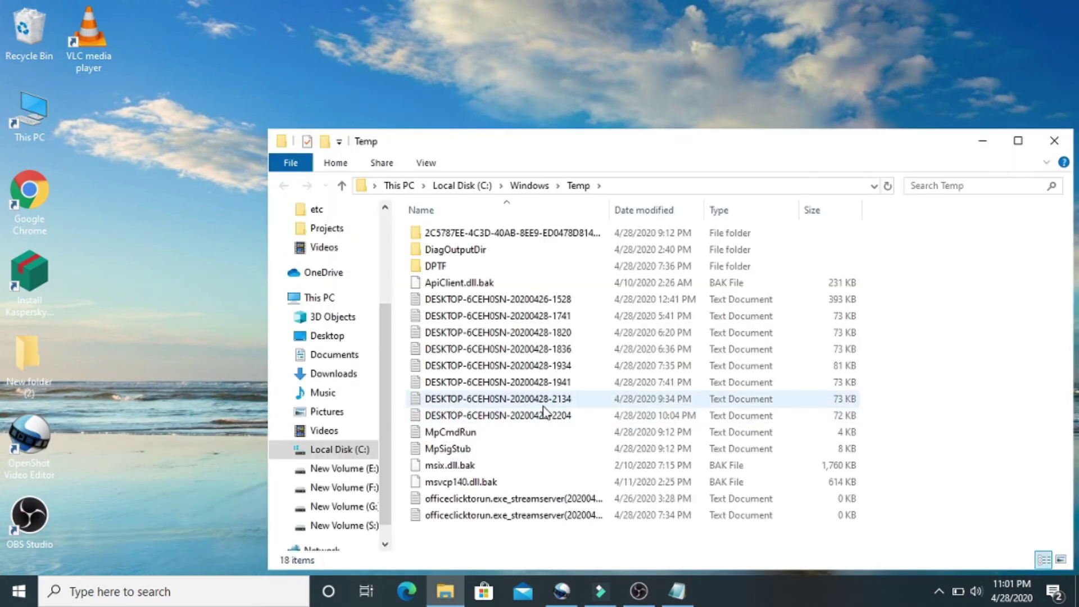
Step: Delete all items in the Windows Temp folder, skipping every file in use, and close the folder window
key("ctrl+a")
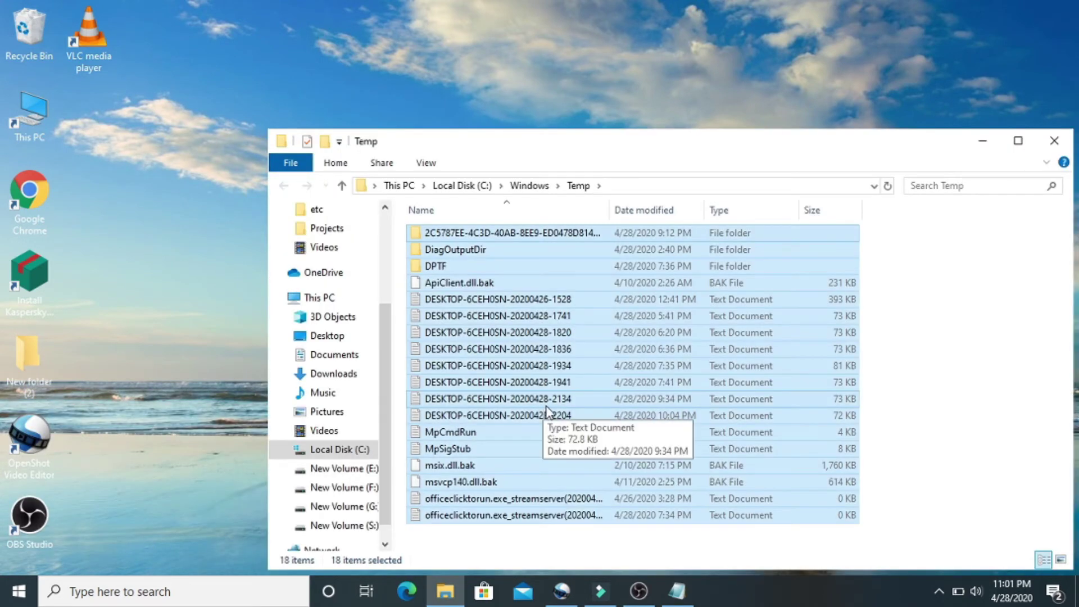
right_click(553, 407)
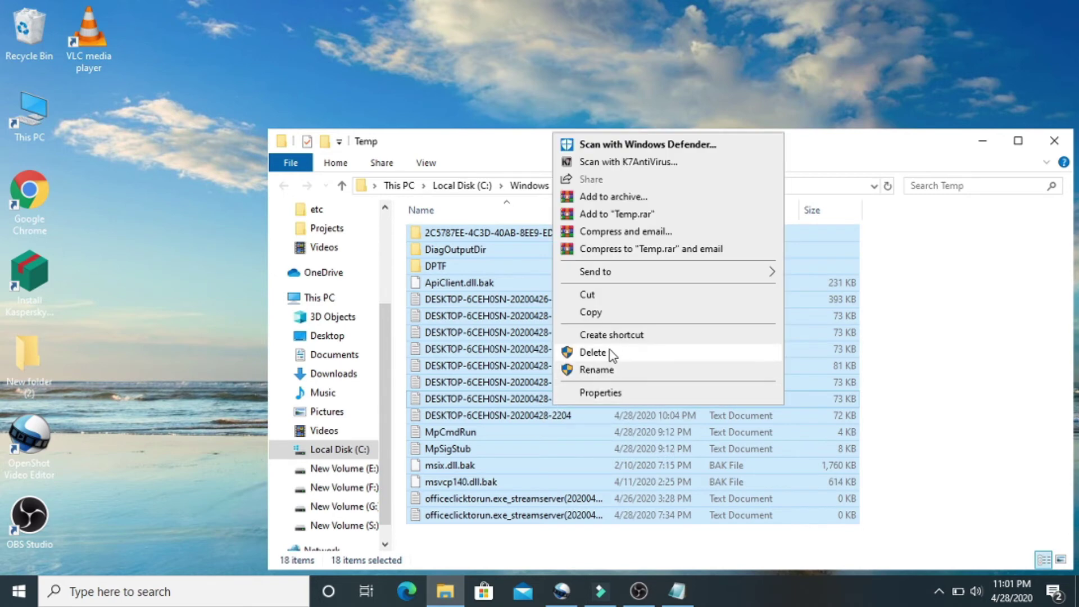
left_click(593, 352)
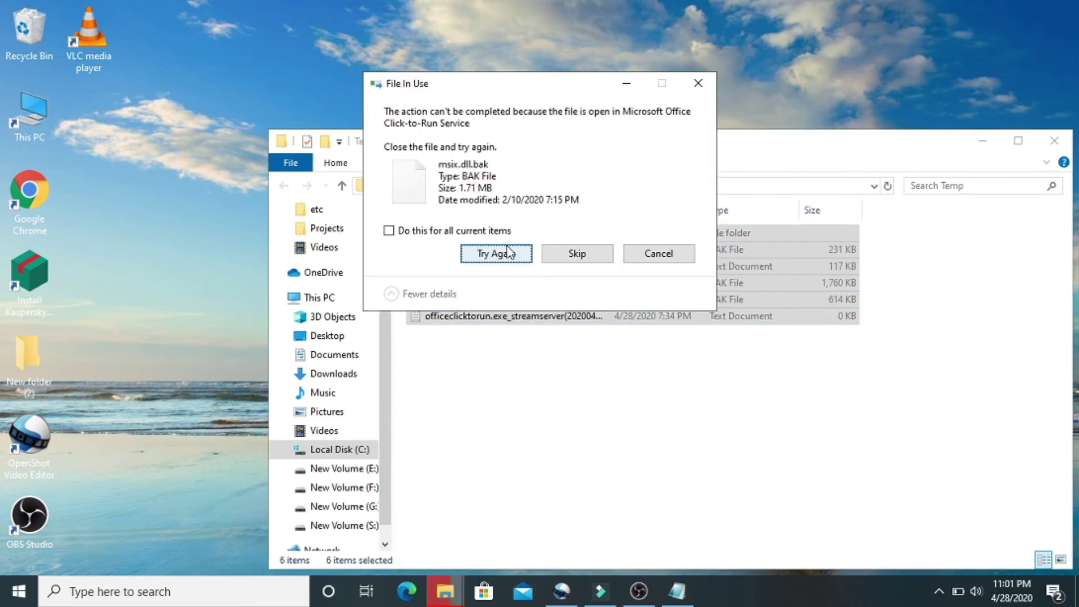
left_click(500, 231)
left_click(572, 254)
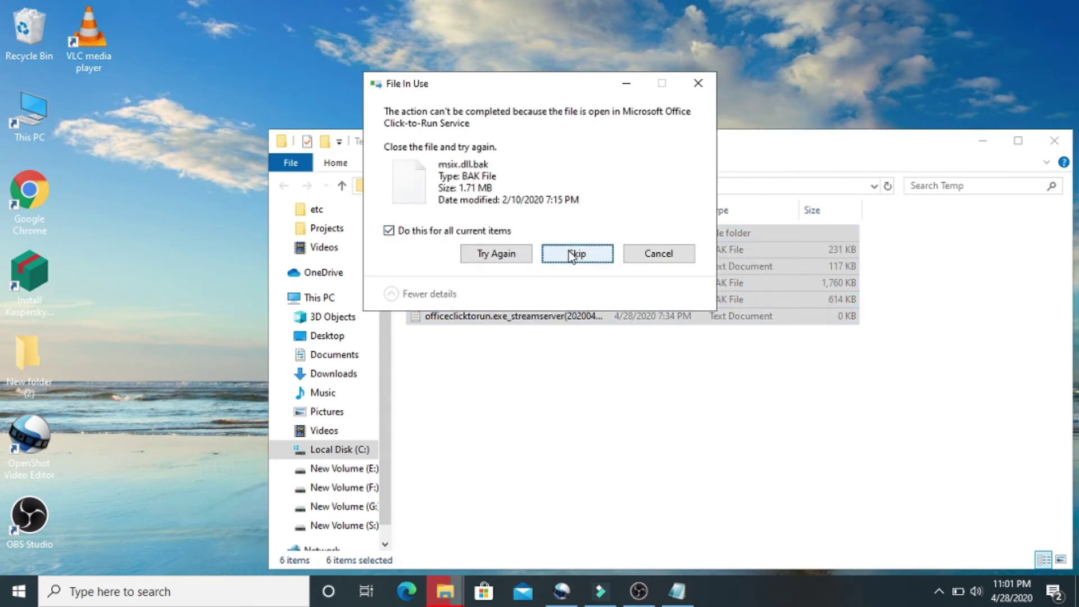
left_click(572, 254)
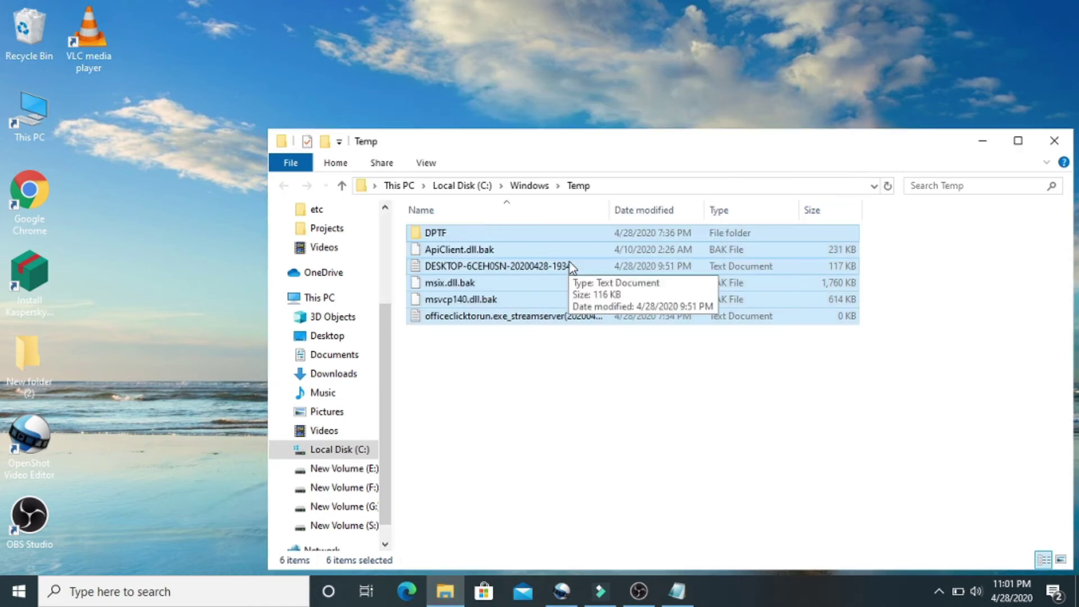
left_click(1051, 140)
Step: Return to the notes and add the line "ALMOST FILES ARE GONE" after a blank line at the end
left_click(677, 590)
key("Return")
key("Return")
key("Return")
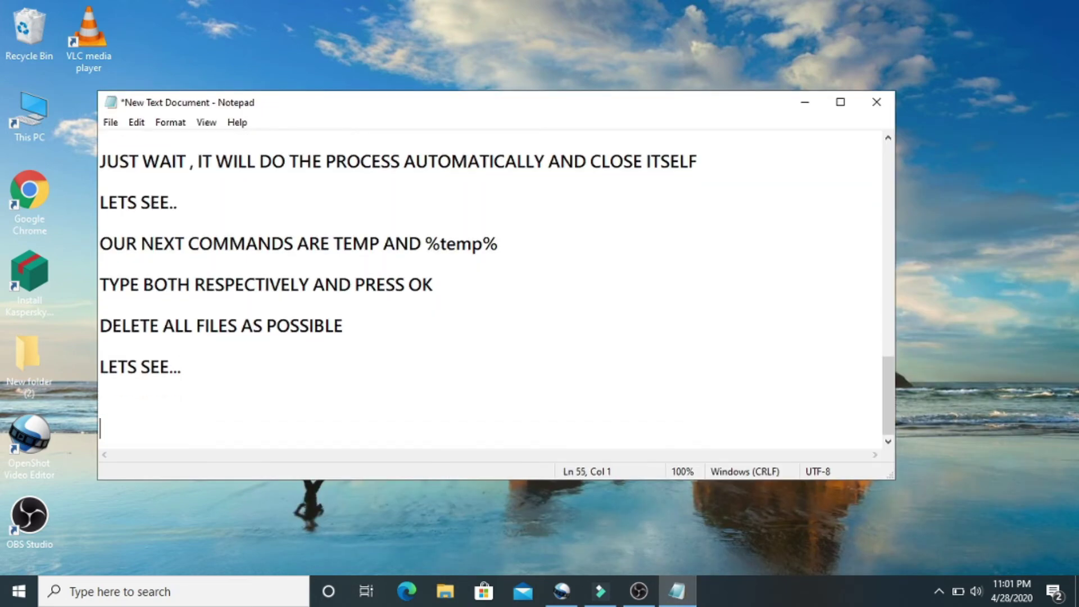
key("BackSpace")
type("ALMOST ")
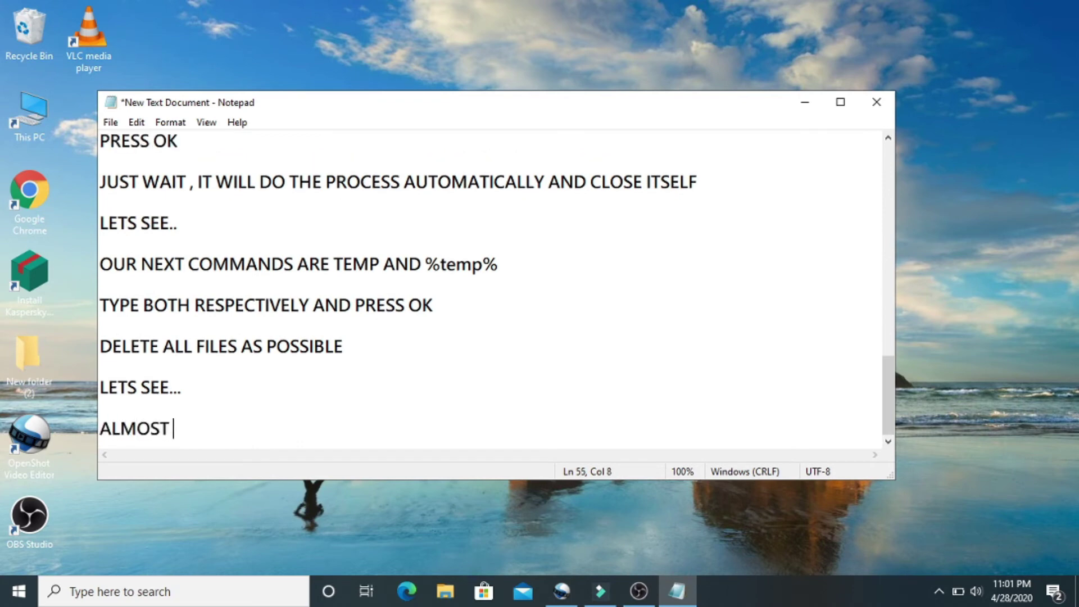
type("FILES ARE GONE")
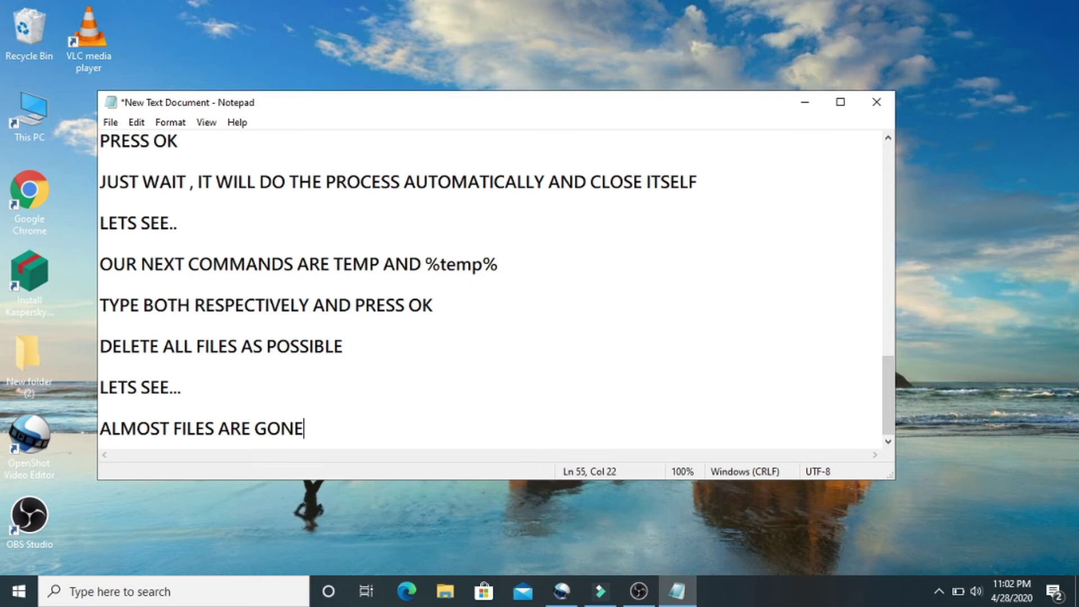
Step: Add the line "REST WILL BE SAVED THERE" after a blank line, followed by another blank line
key("Return")
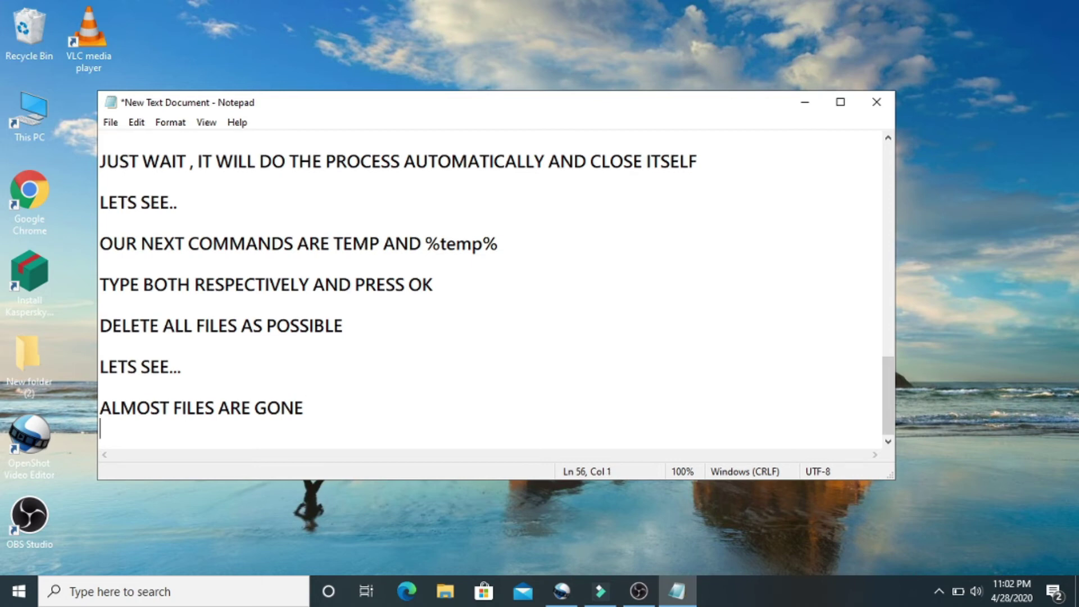
key("Return")
type("RS")
key("BackSpace")
type("EST WILL ")
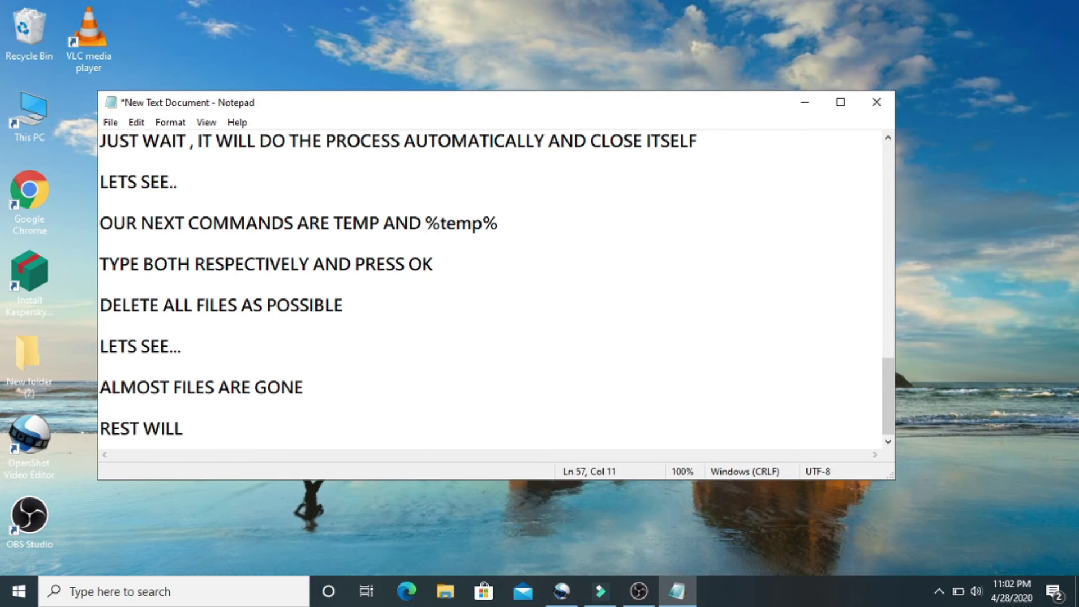
type("BE SAVED THERE")
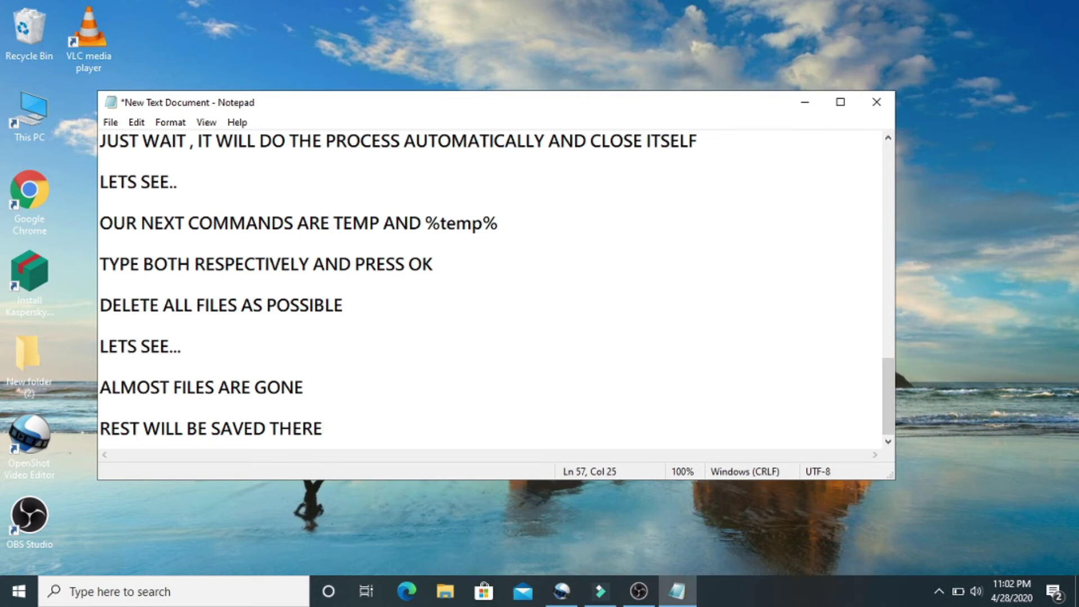
key("Return")
key("Return")
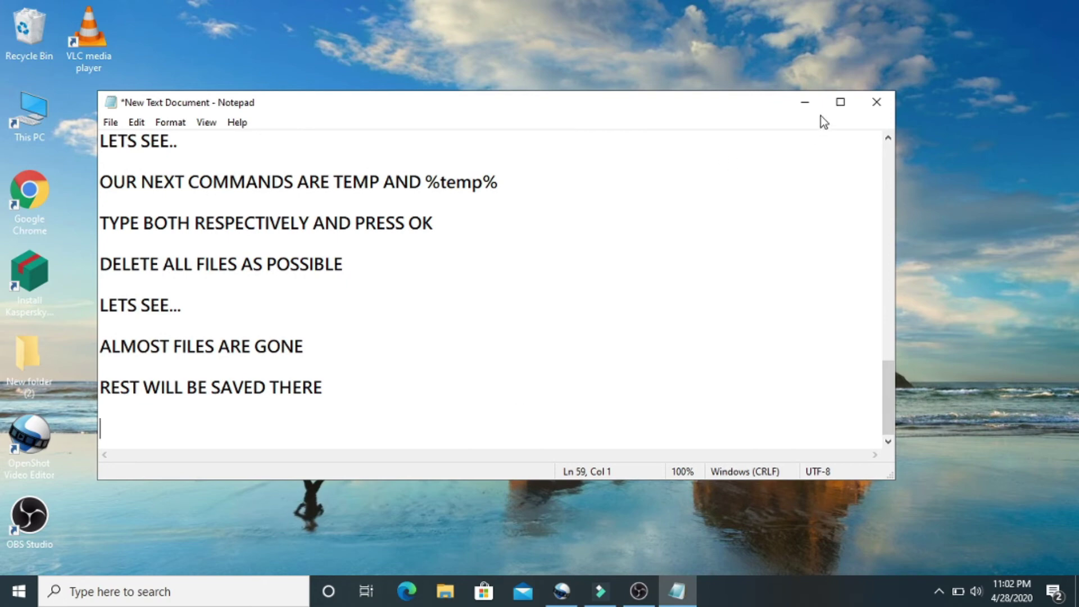
Step: Minimize the notes and open the user's temporary files folder by executing %temp% from the Run dialog
left_click(802, 113)
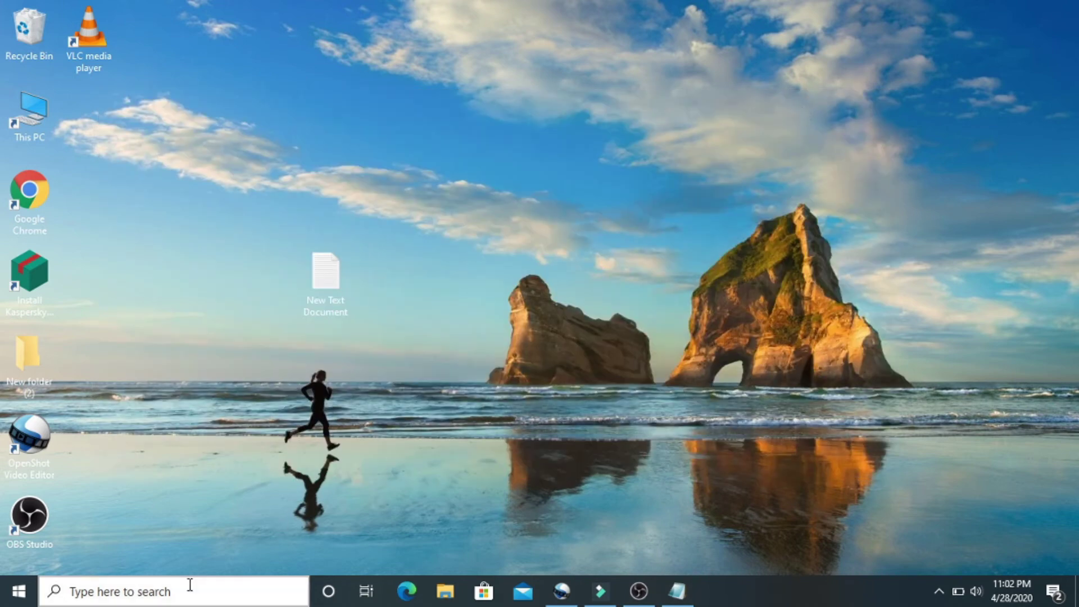
left_click(180, 591)
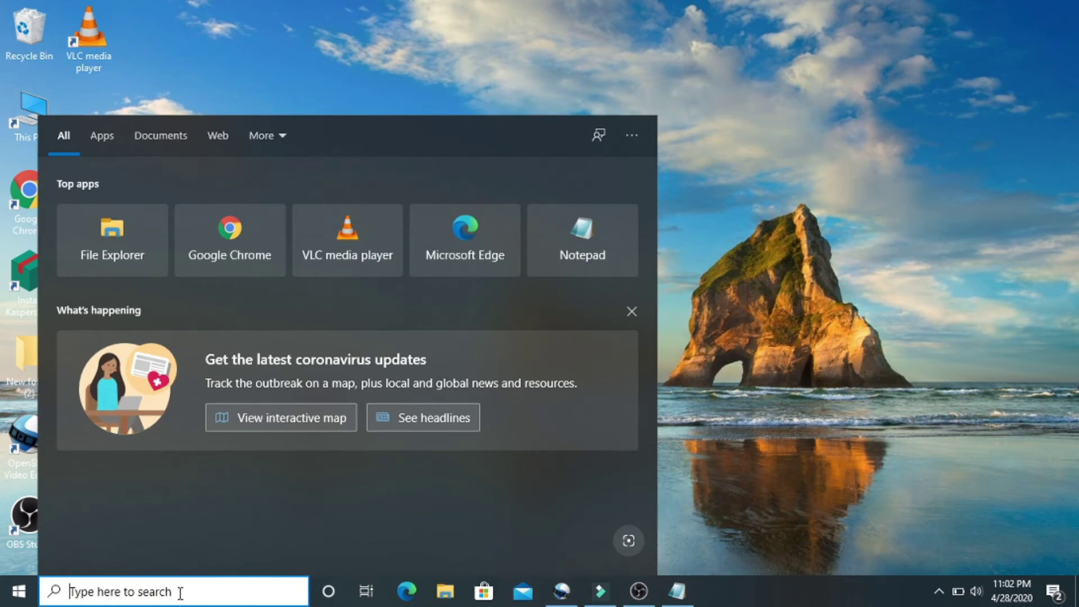
type("RUN")
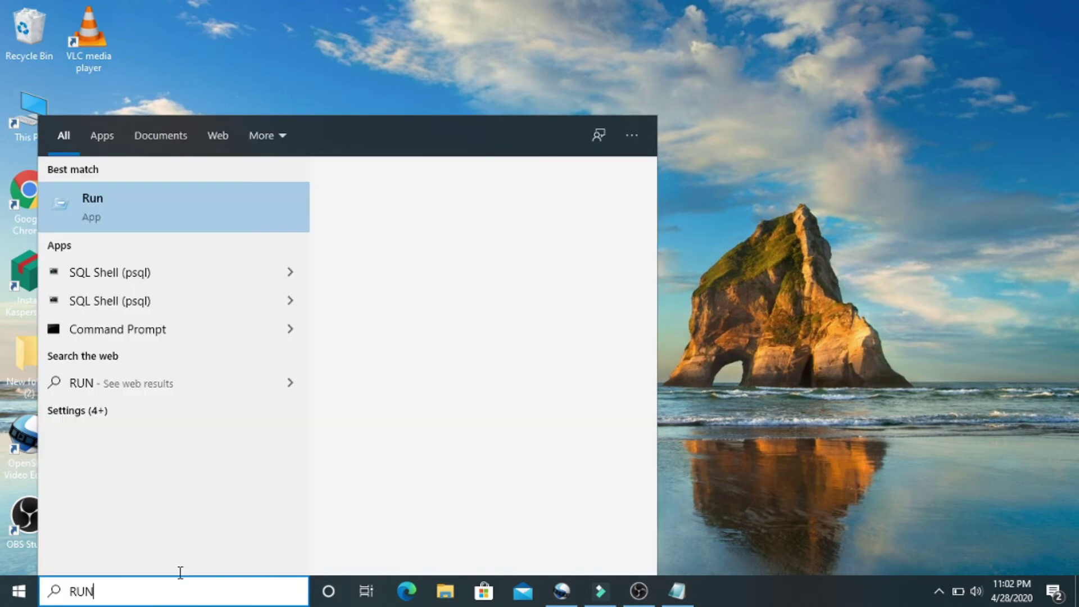
left_click(182, 208)
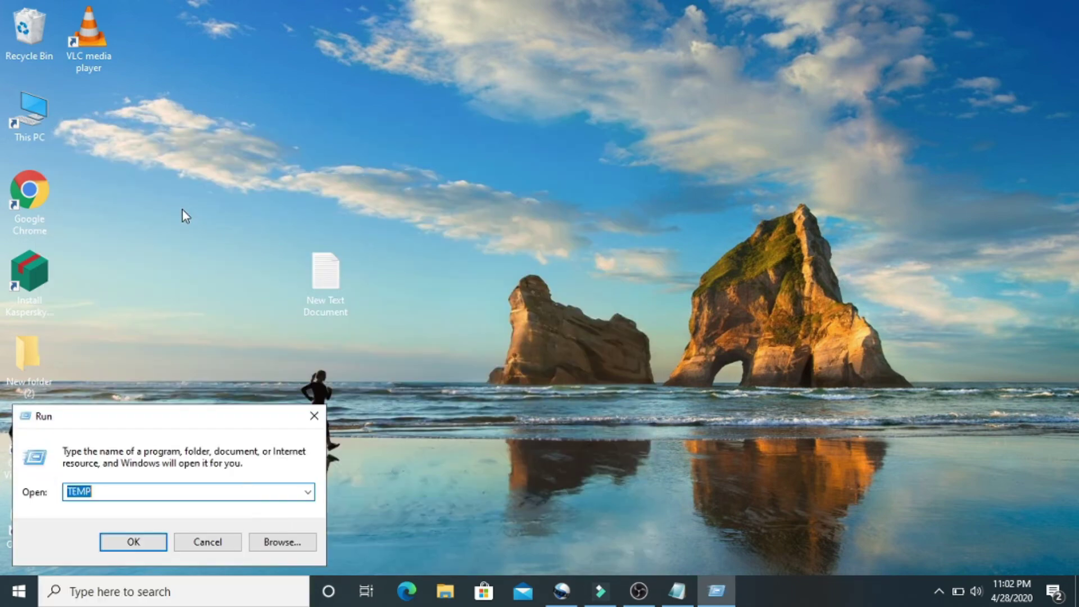
key("BackSpace")
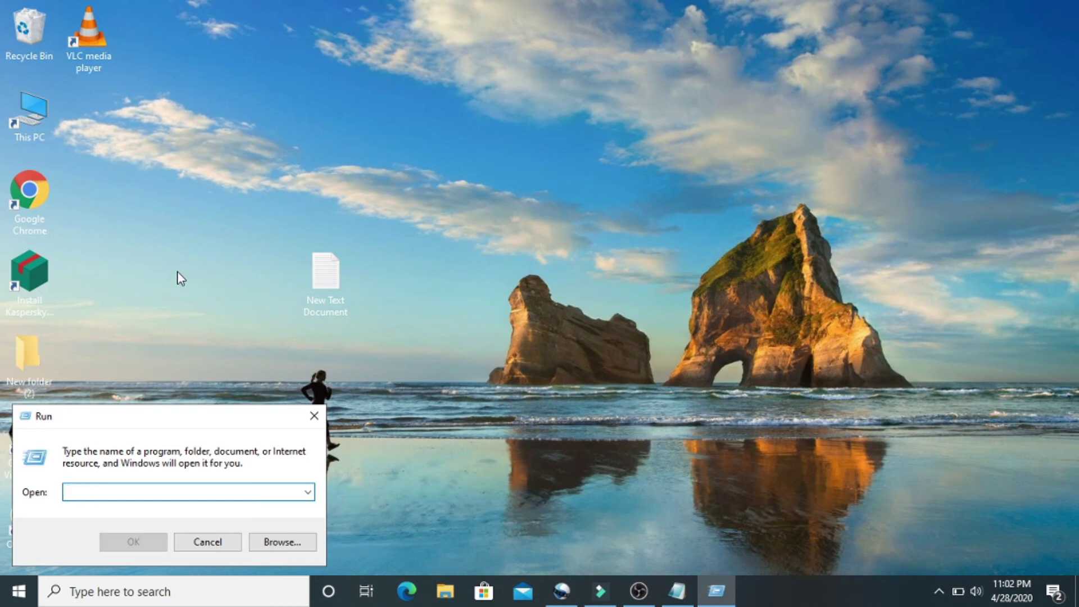
type("%")
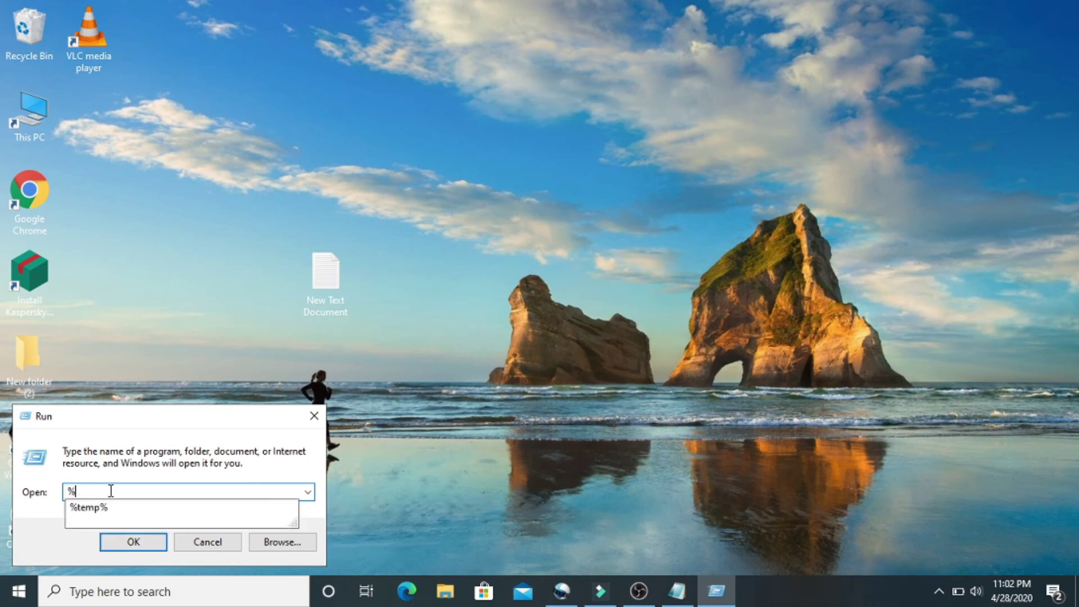
left_click(105, 511)
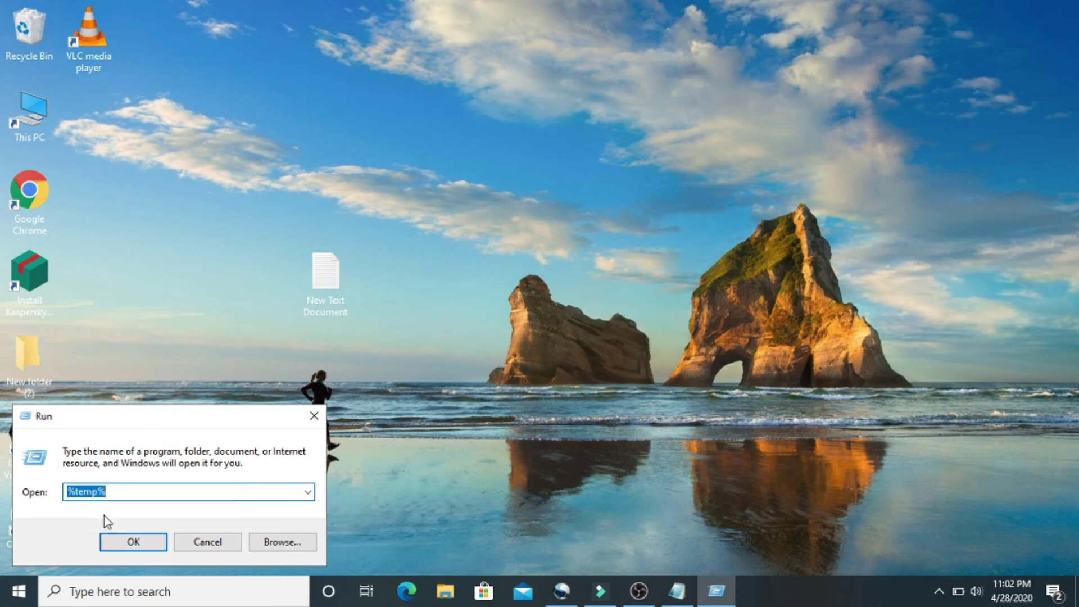
left_click(128, 542)
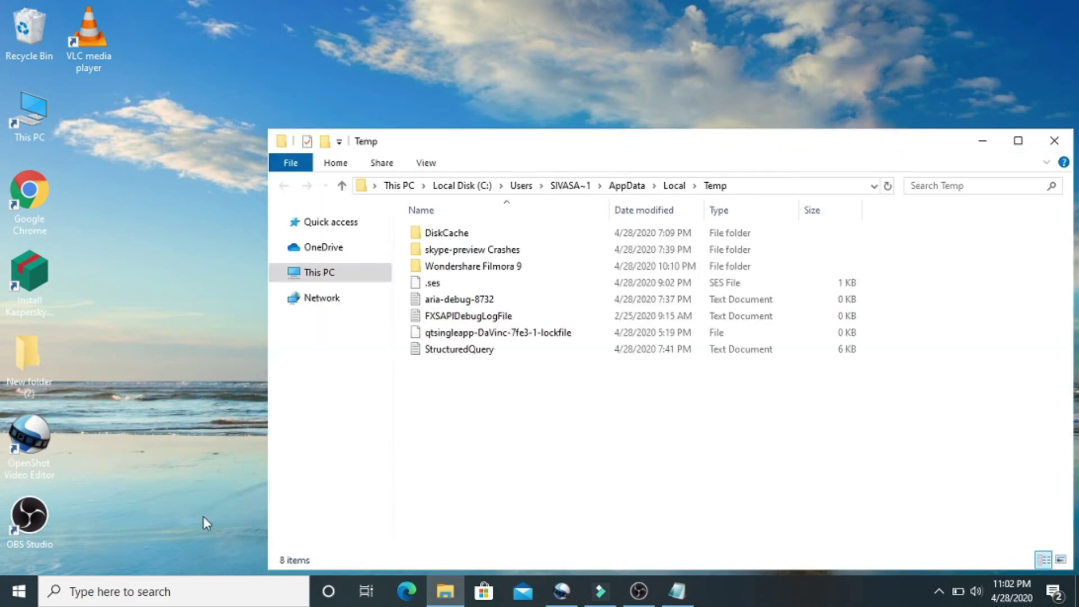
Step: Delete all items in the user's Temp folder, skipping every file in use, and close the folder window
key("ctrl+a")
right_click(519, 250)
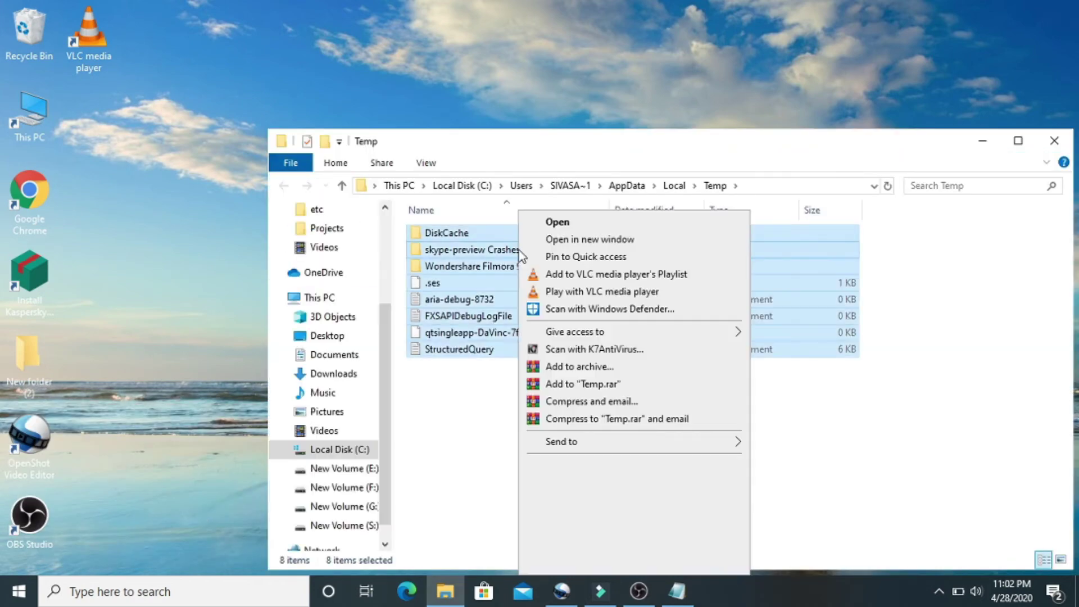
mouse_move(574, 443)
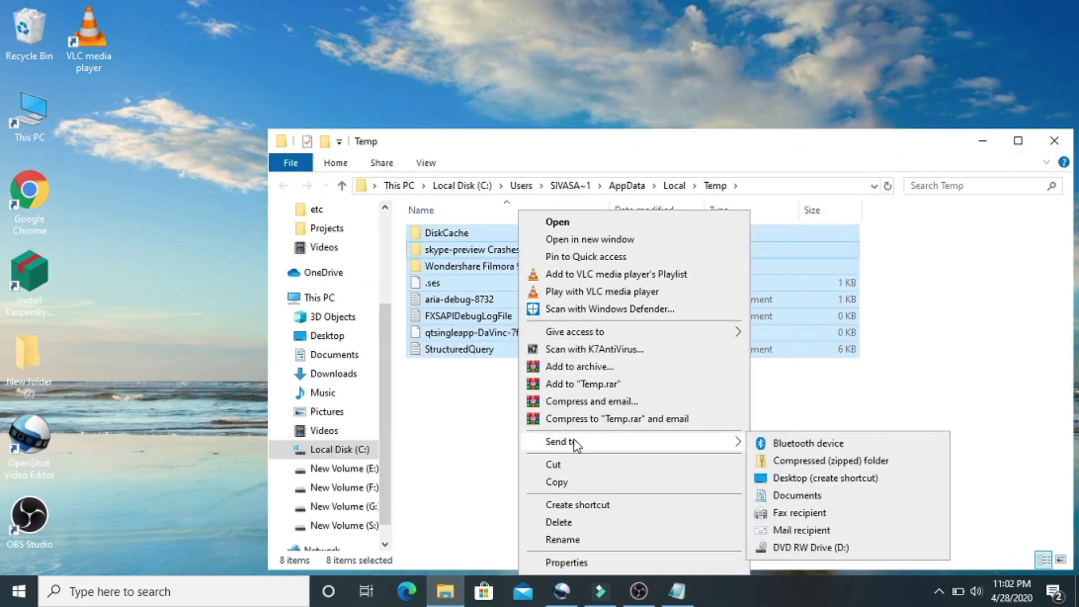
left_click(561, 530)
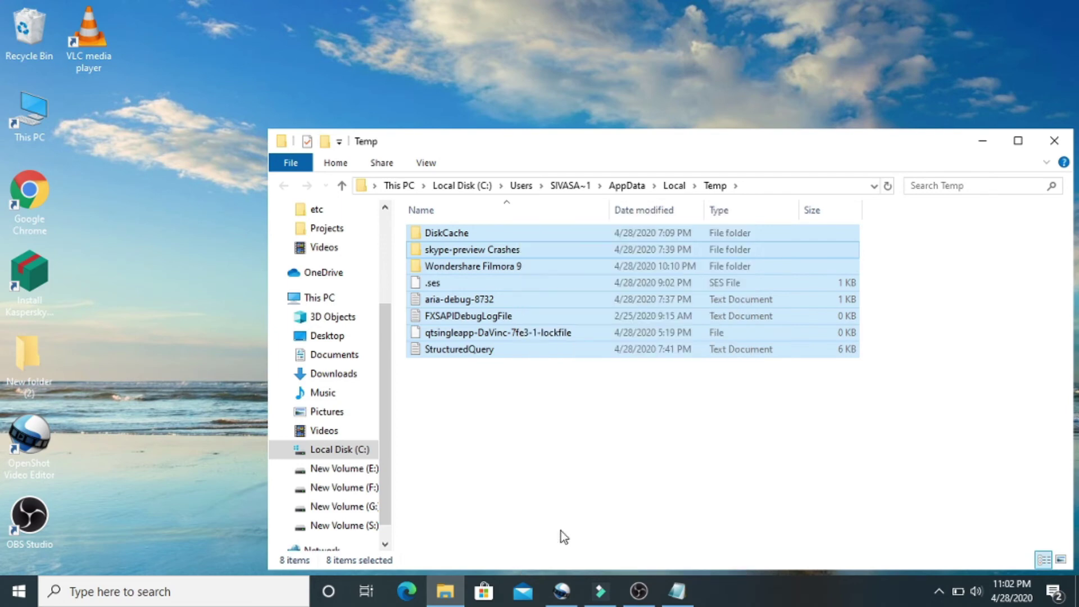
left_click(497, 233)
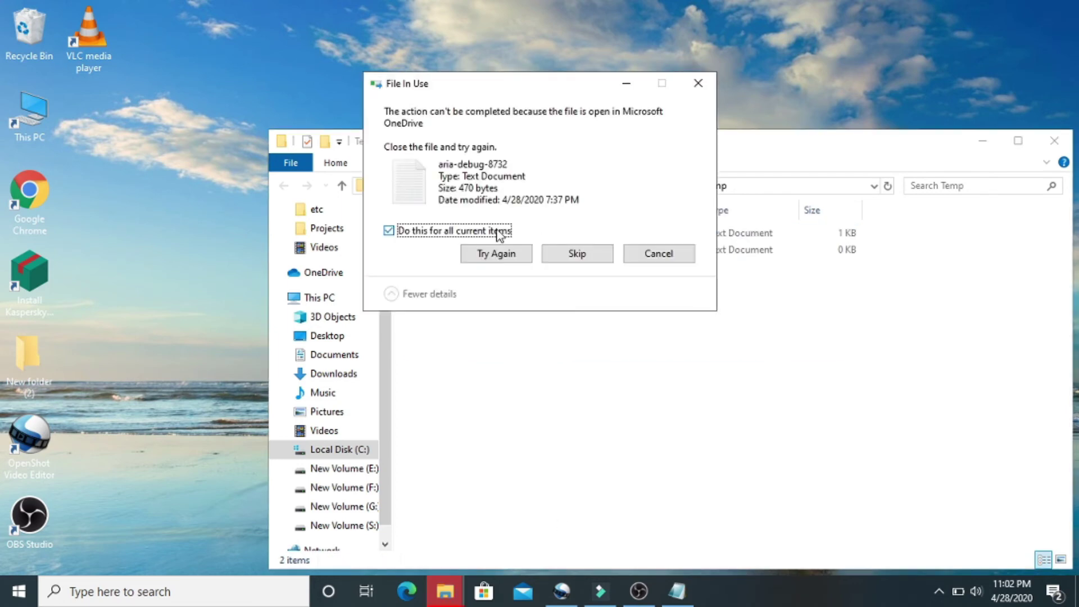
left_click(551, 257)
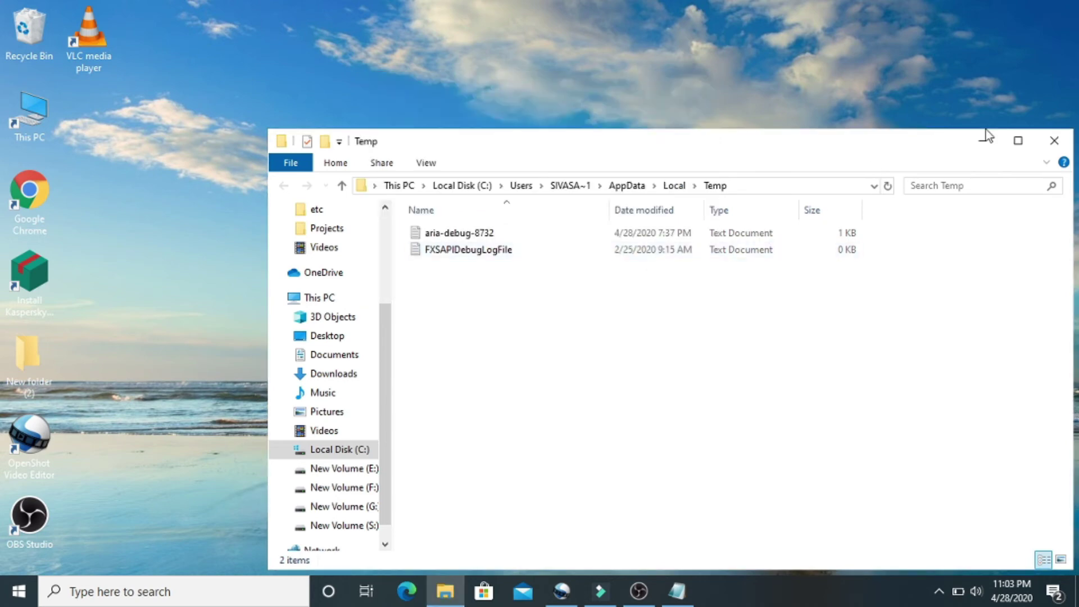
left_click(1054, 140)
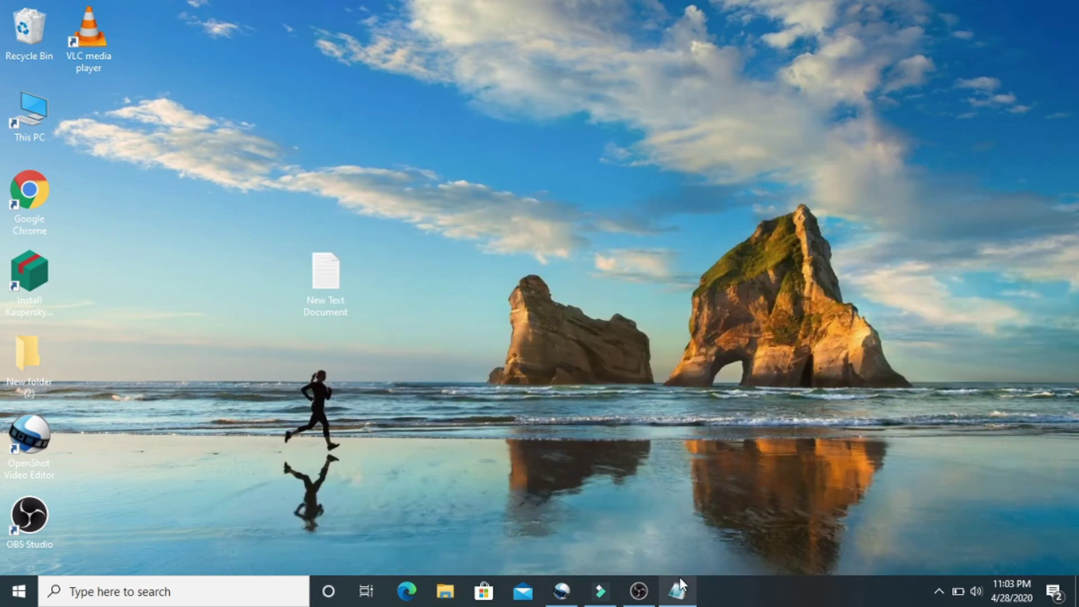
Step: Return to the notes and add the line "OUR ALL PROCESS IS COMPLETE......" at the end
left_click(677, 591)
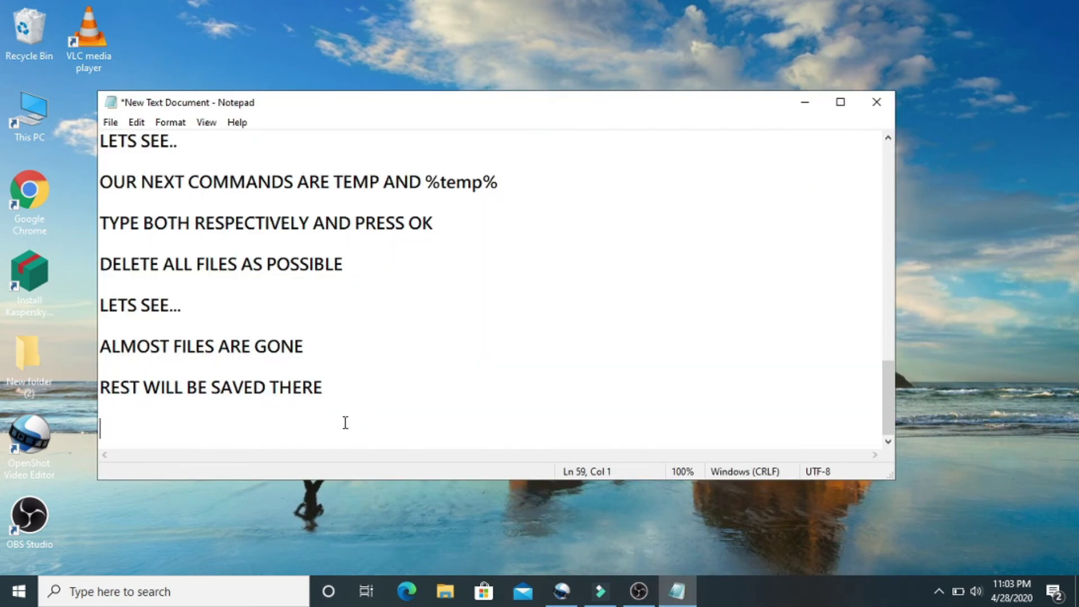
type("OUR ALL PROCESS IS COM")
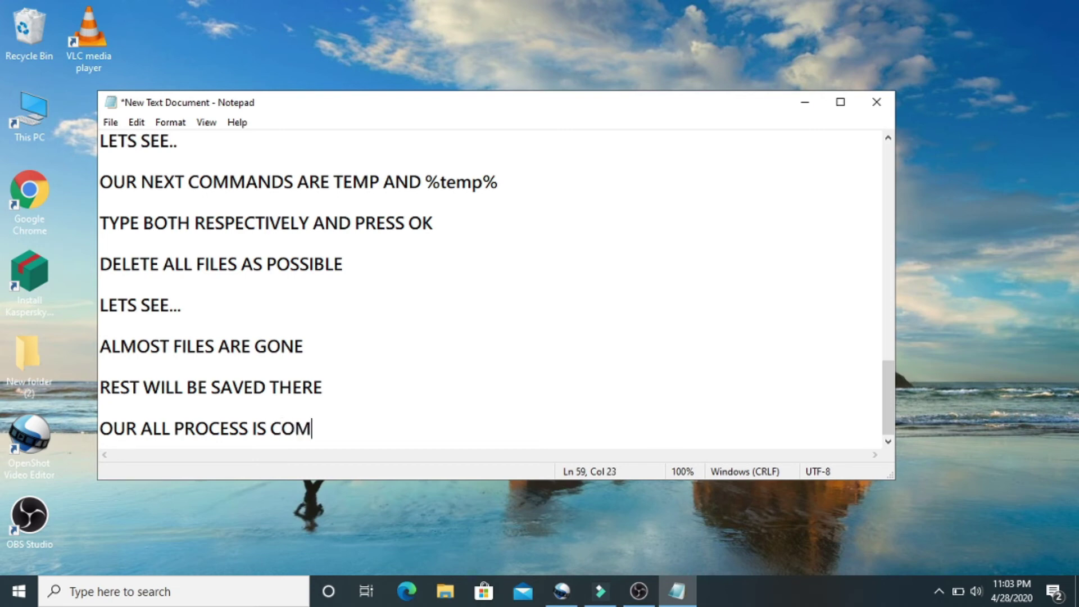
type("PLETE......")
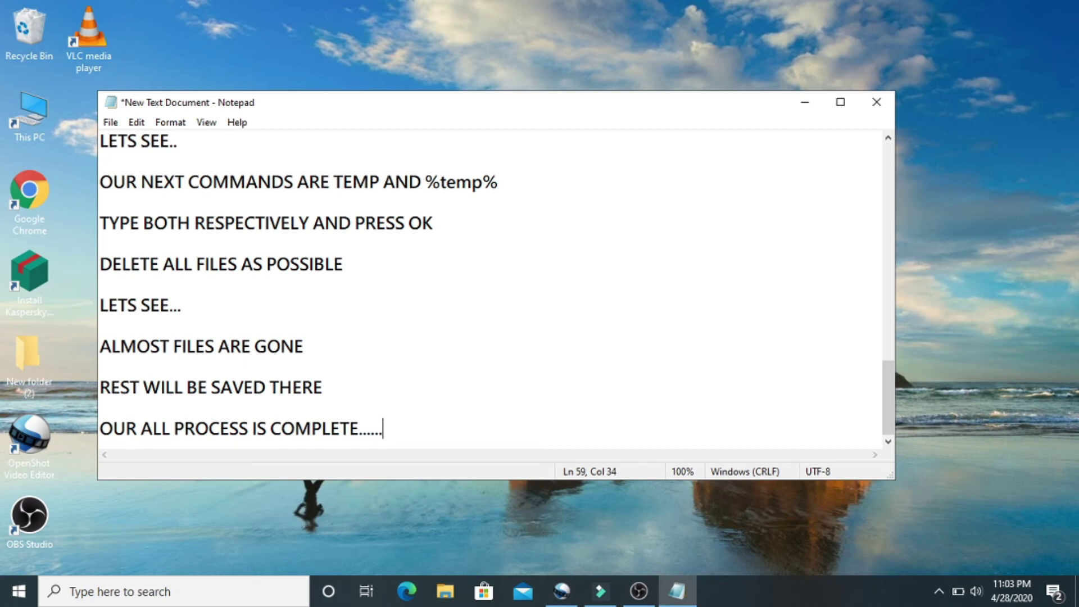
Step: Add the line "NOW THE PC OR LAPTOP WILL BOOST UPTO 80%" after a blank line
key("Return")
key("Return")
type("NOW ")
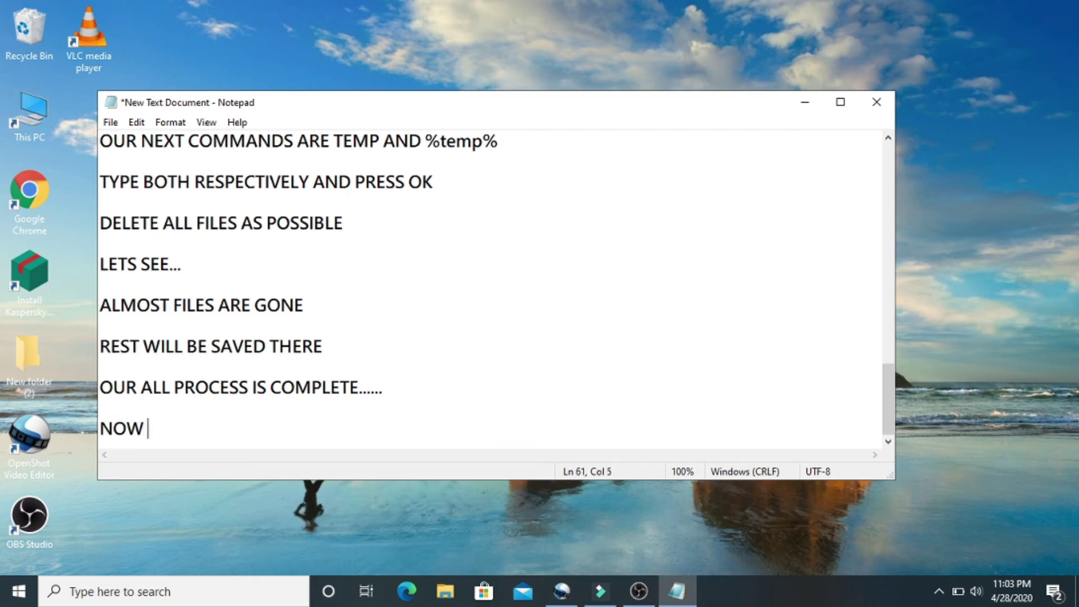
type("THE PC OR LAPTOP ")
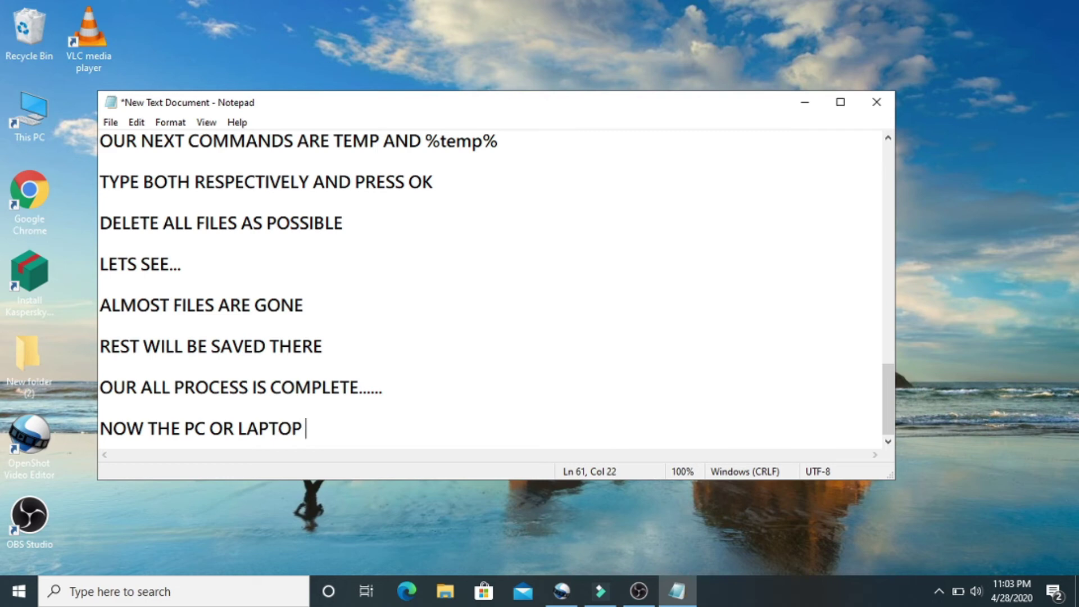
type("WILL B")
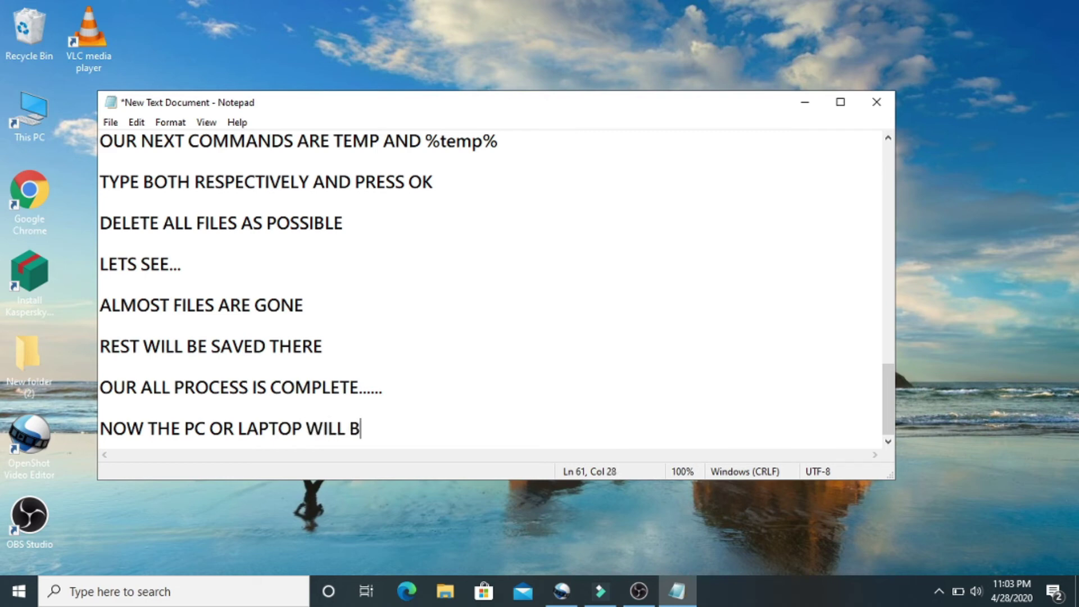
type("OOST U")
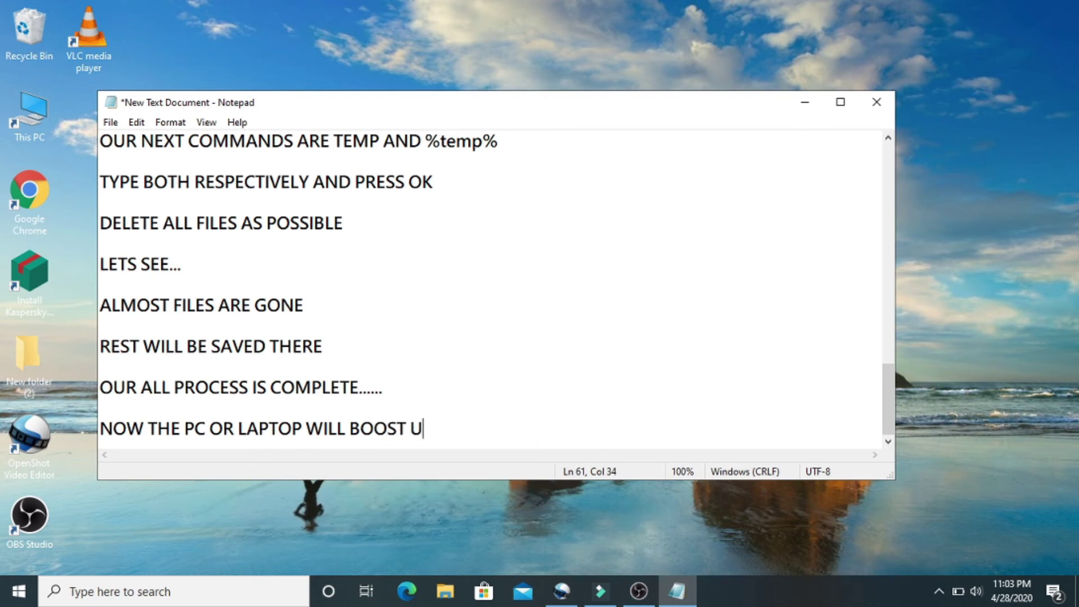
type("PTO 80")
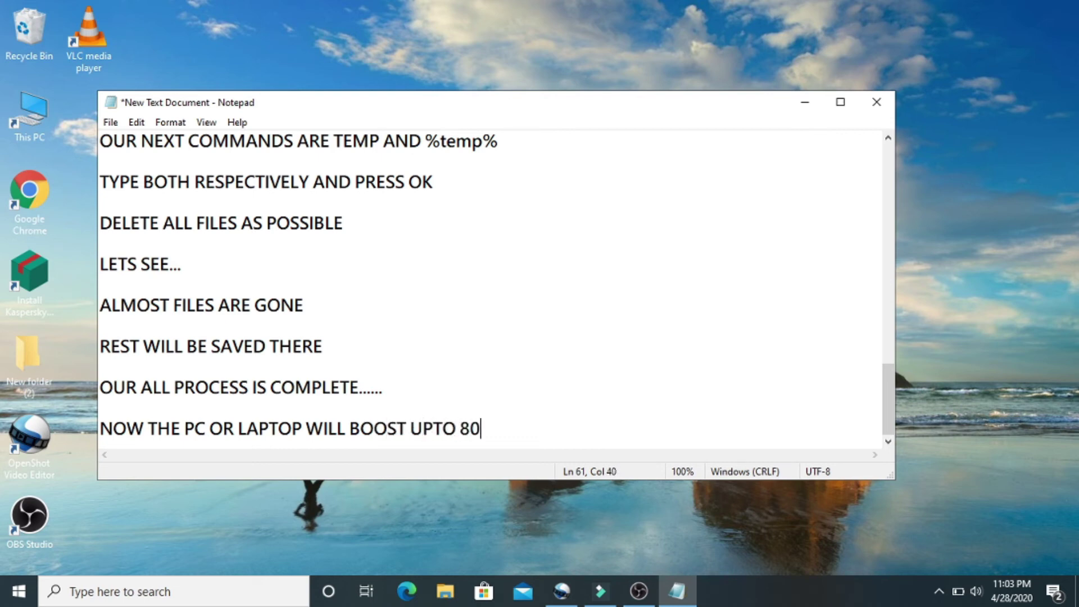
type("%")
Step: Add the line "FOR THE REST AND FULL SPEED REQUIREMENT , WE HAVE TO" after a blank line
key("Return")
key("Return")
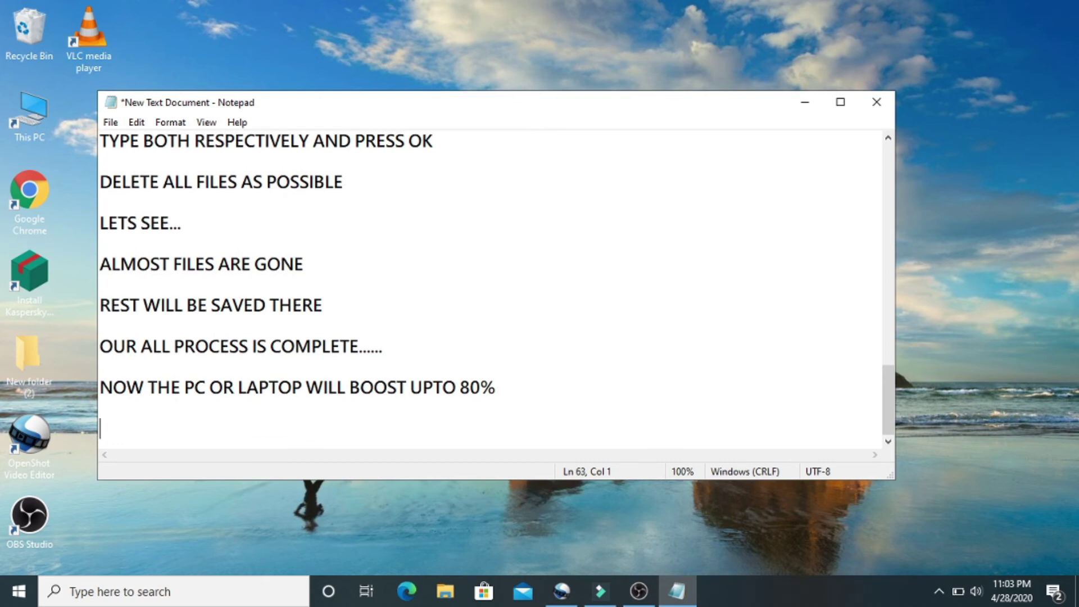
type("FOR TH")
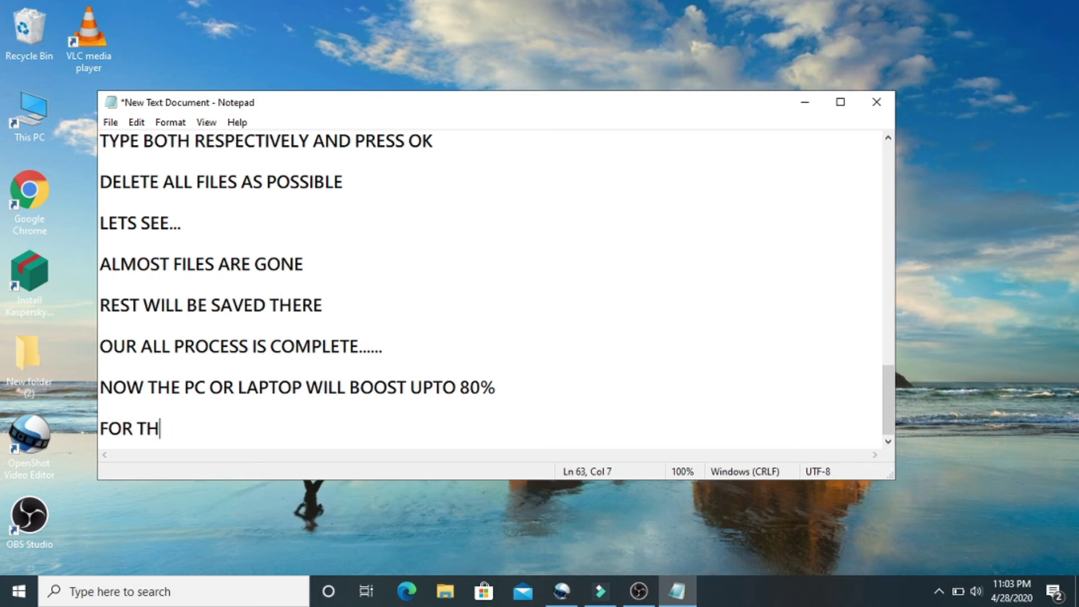
type("E REST")
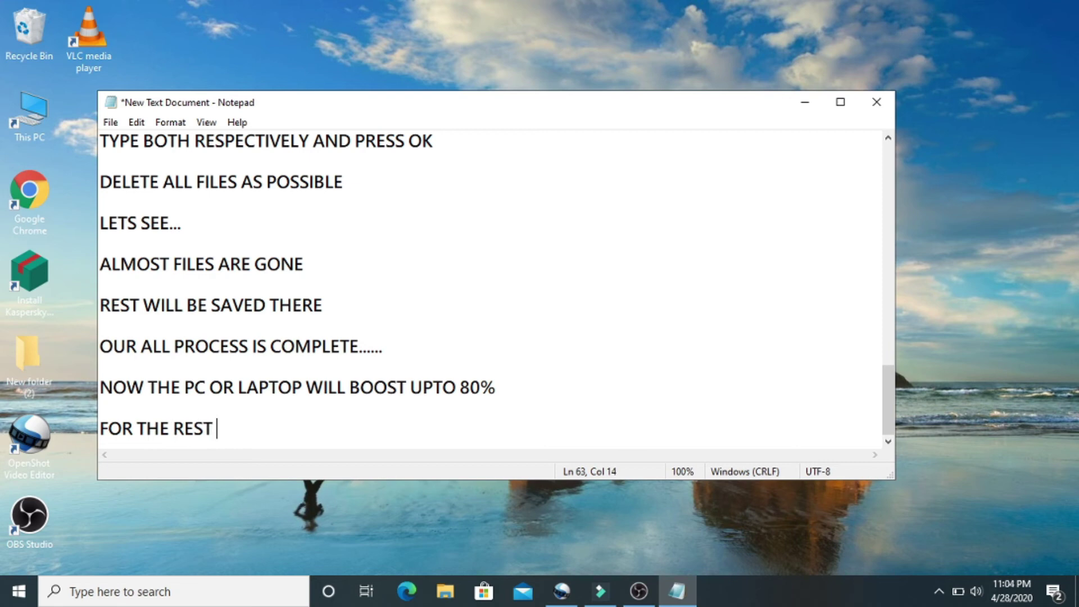
type("AND FULL")
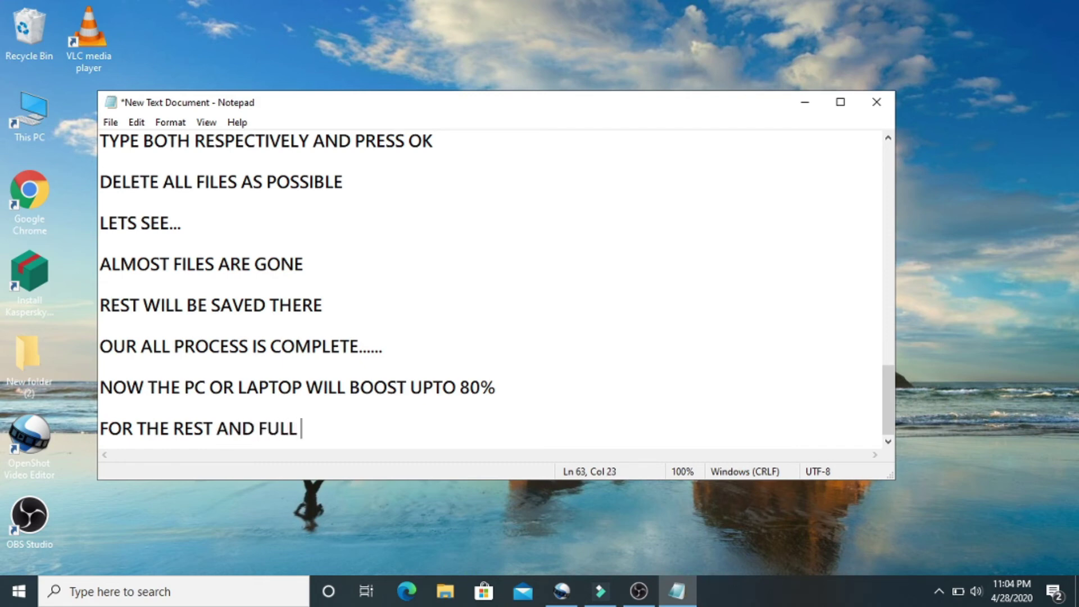
type(" SPEED ")
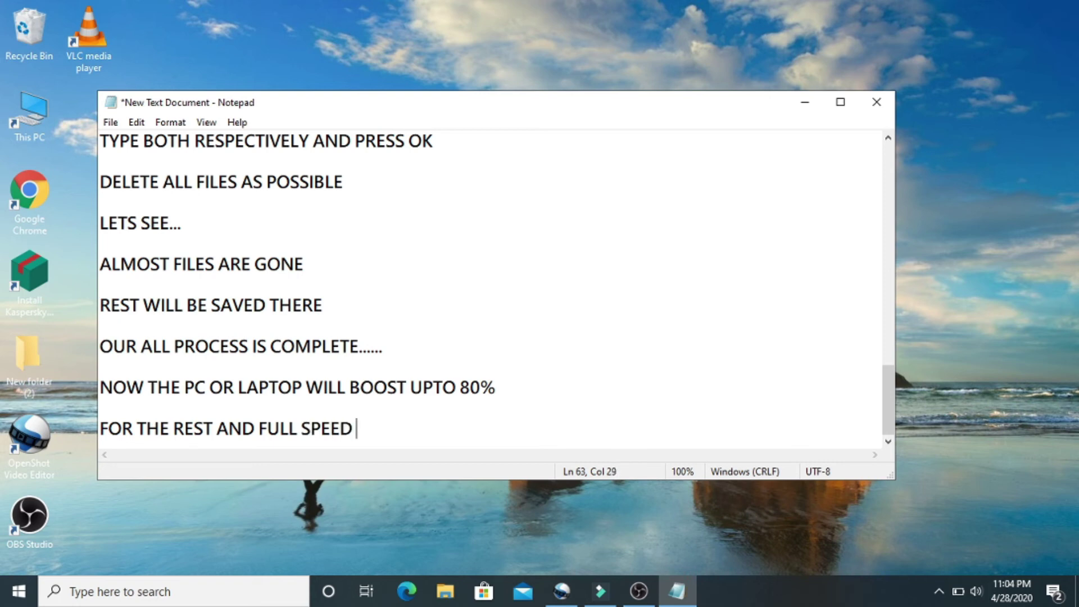
type("REQUIREMENT")
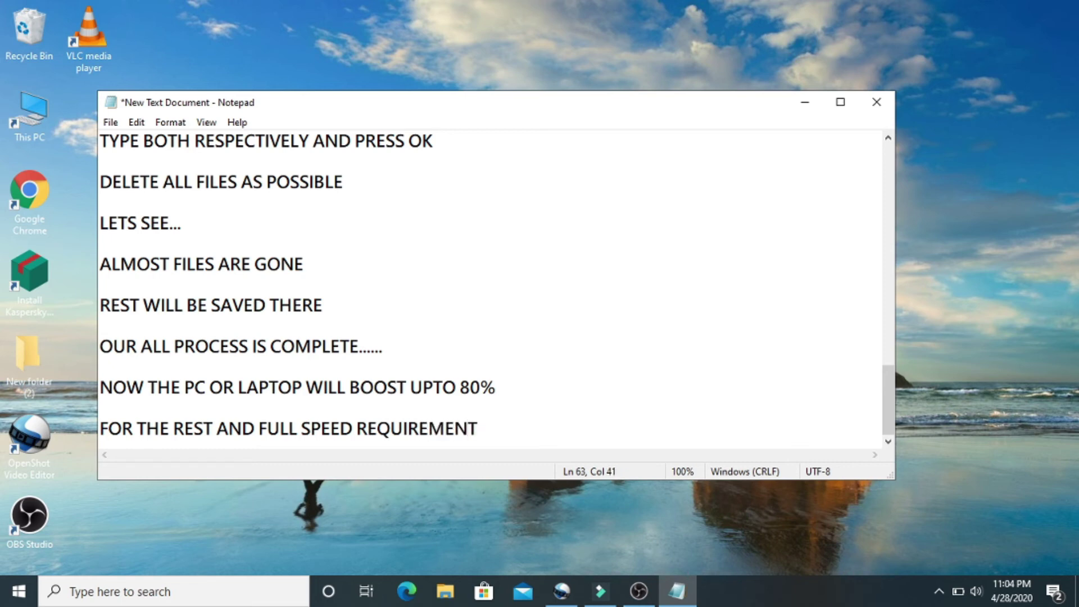
type(" , WE HAVE TO")
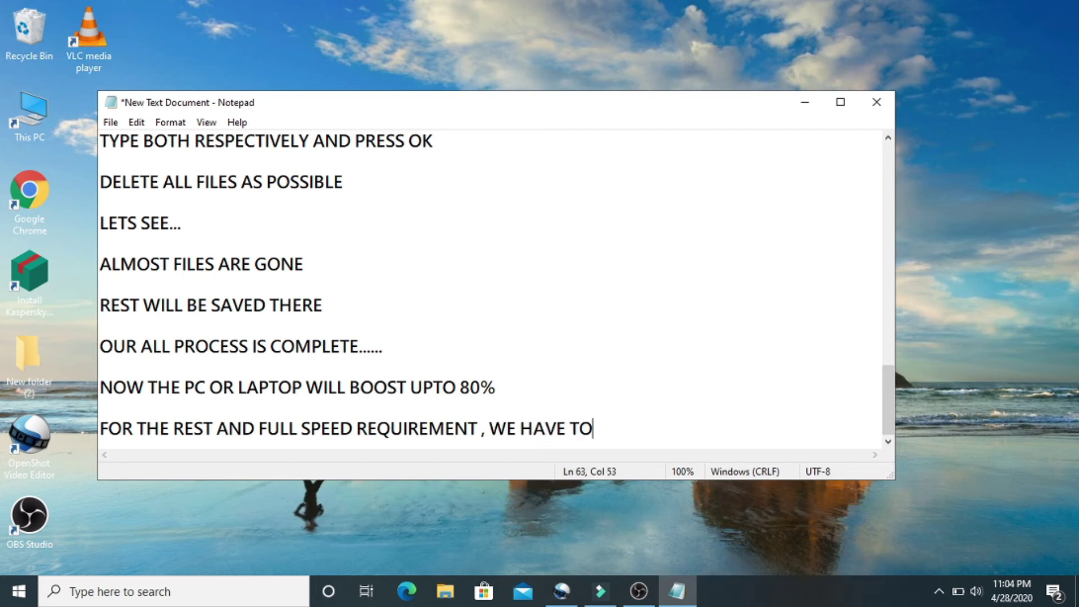
Step: Continue the sentence on the following line with "INSTALL ANTIVIRUS SOFTWARE"
key("Return")
type("INSTALL")
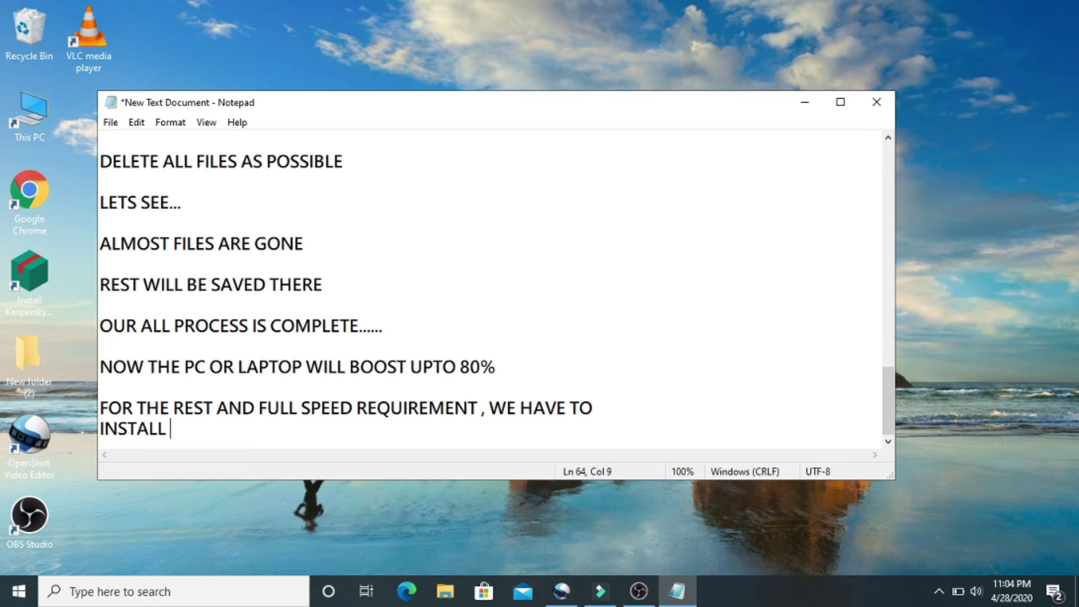
type("ANTIVIR")
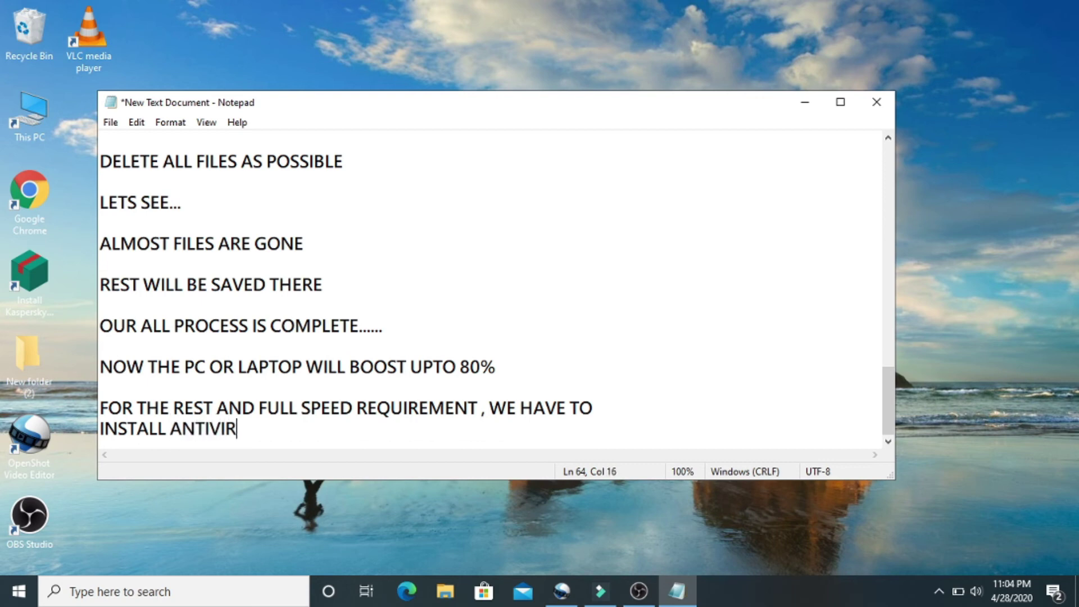
type("US SO")
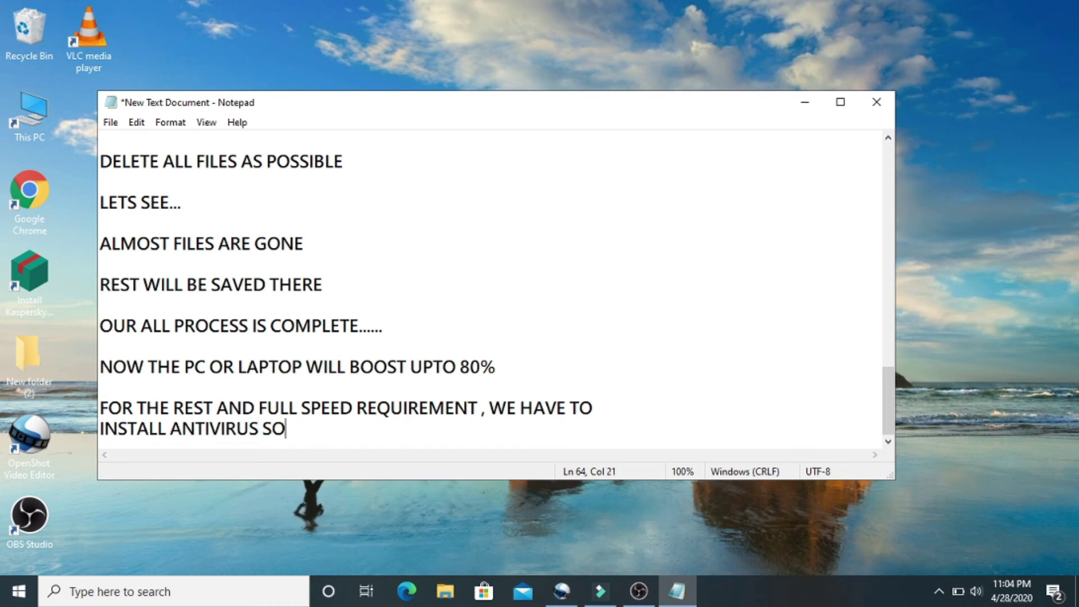
type("FTWARE")
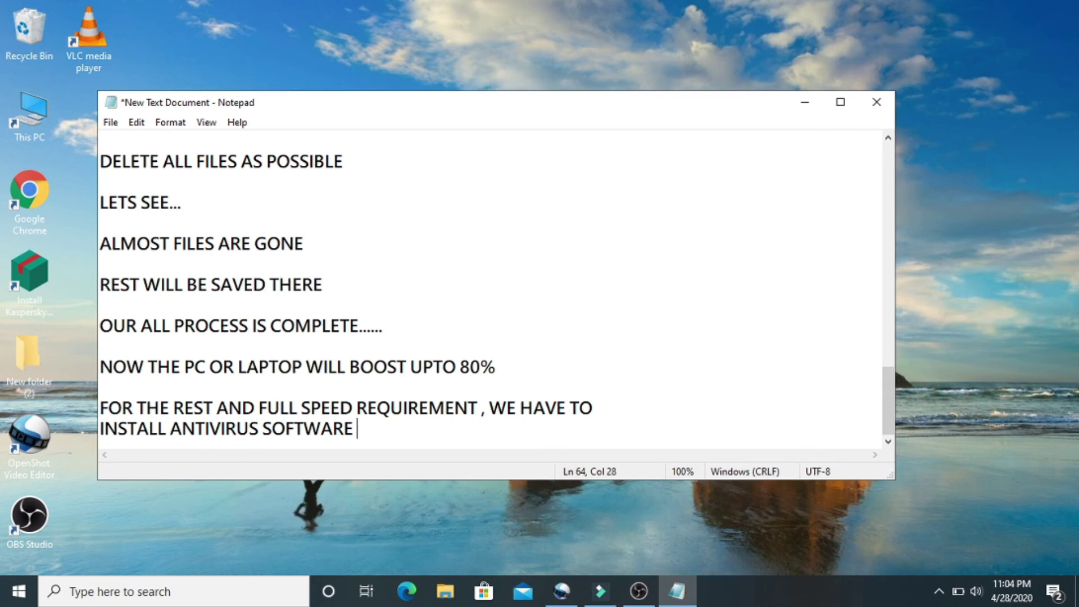
Step: Add the line "UPTO THIS ALMOST ALL VIRUSES THAT KEPT THE PC SLOW" after a blank line
key("Return")
key("Return")
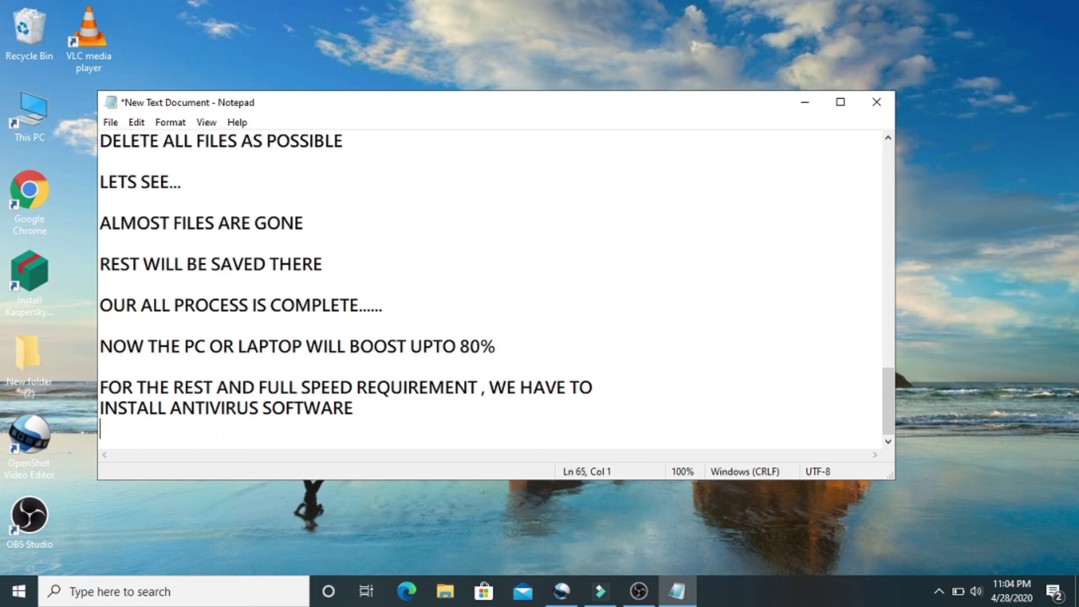
type("UPT")
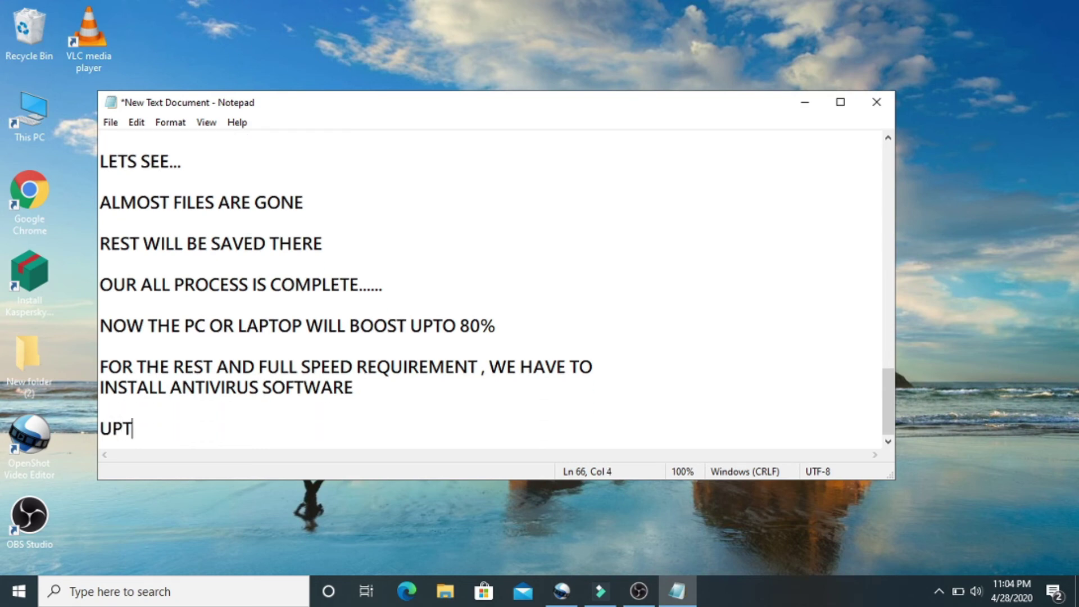
type("O THIS ")
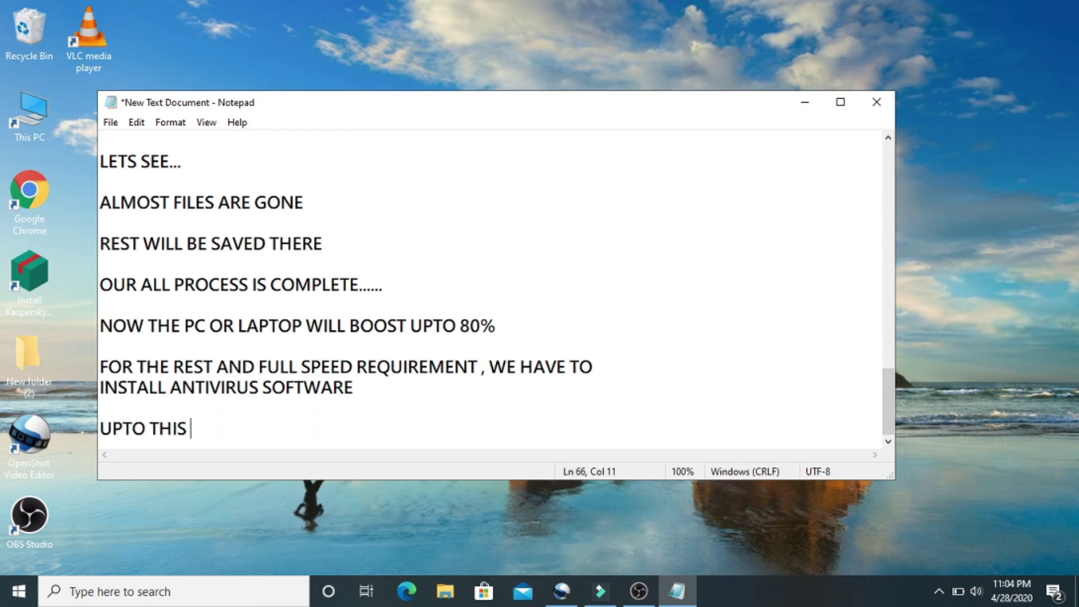
type("ALMOST")
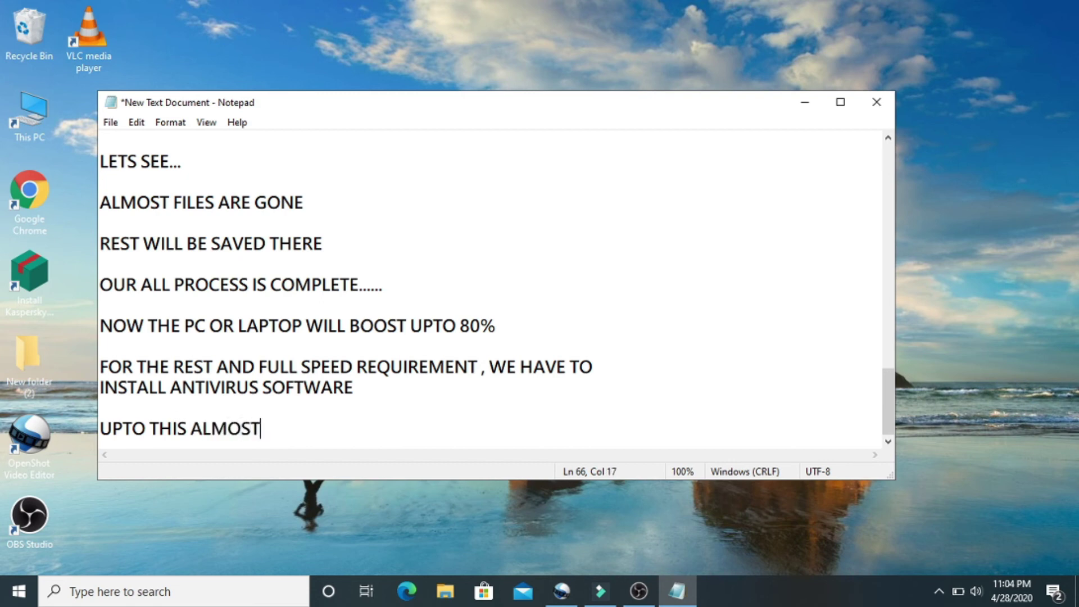
type(" ALL VIRU")
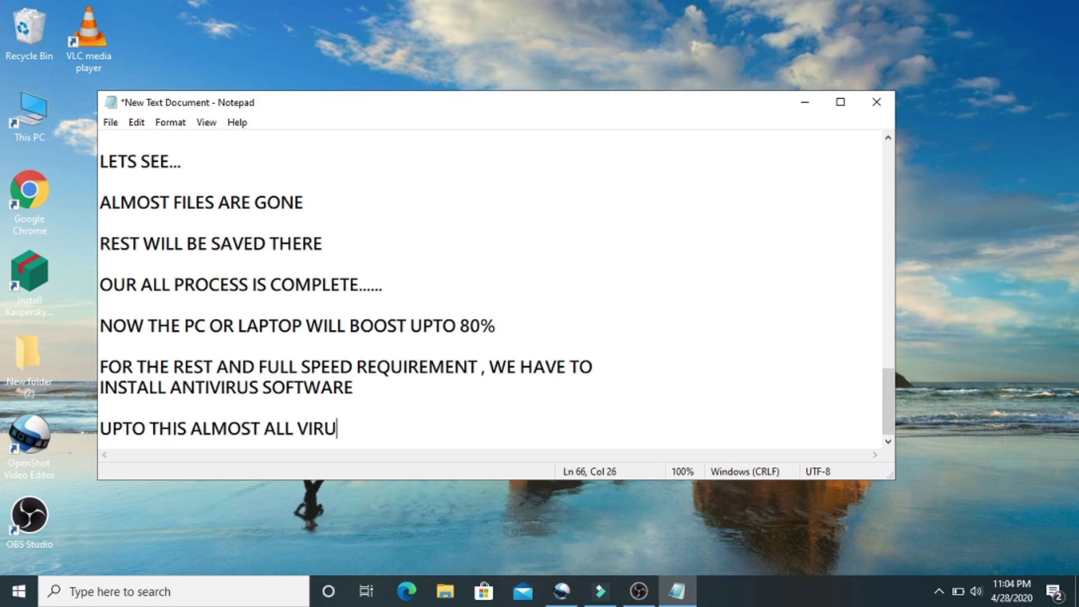
type("SES THAT /")
key("BackSpace")
type("KEPT ")
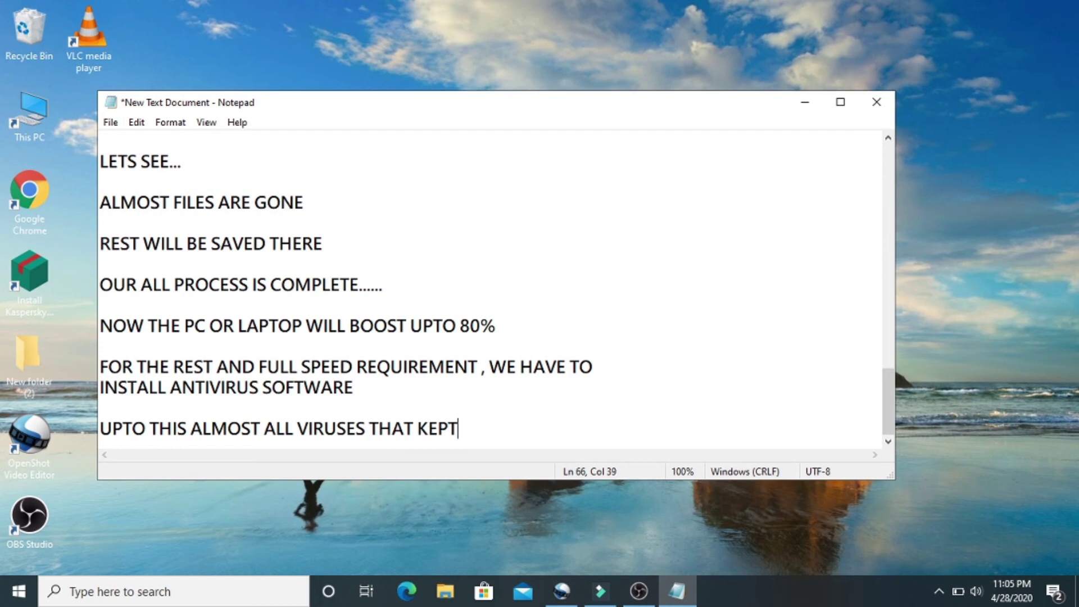
type("THE PC SLOW")
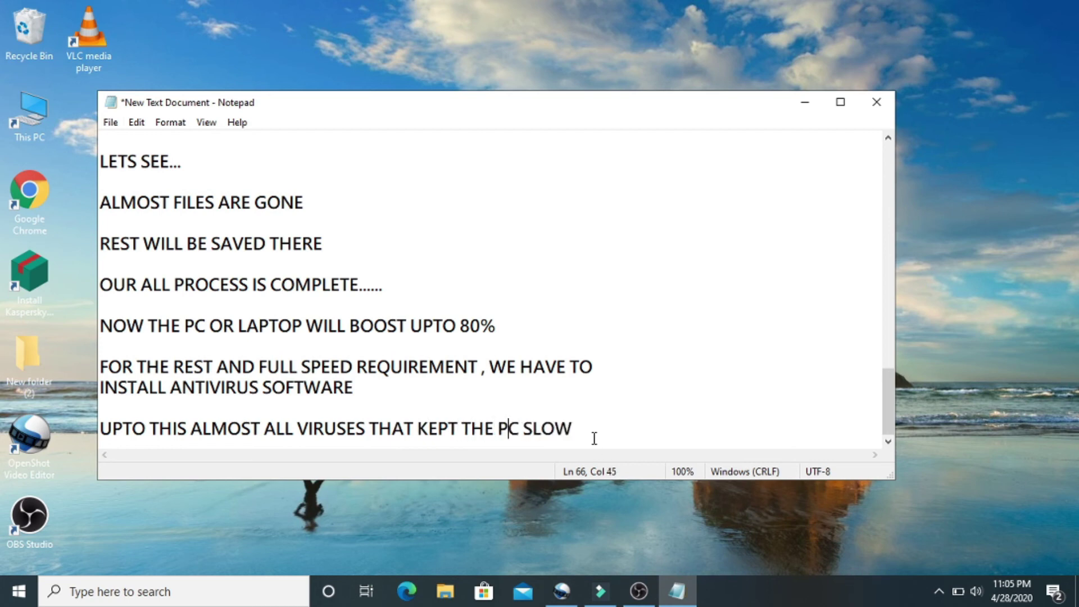
Step: Complete the sentence about viruses at its end with "IS REDUCED...."
left_click(589, 436)
type("IS")
type("REDUCED")
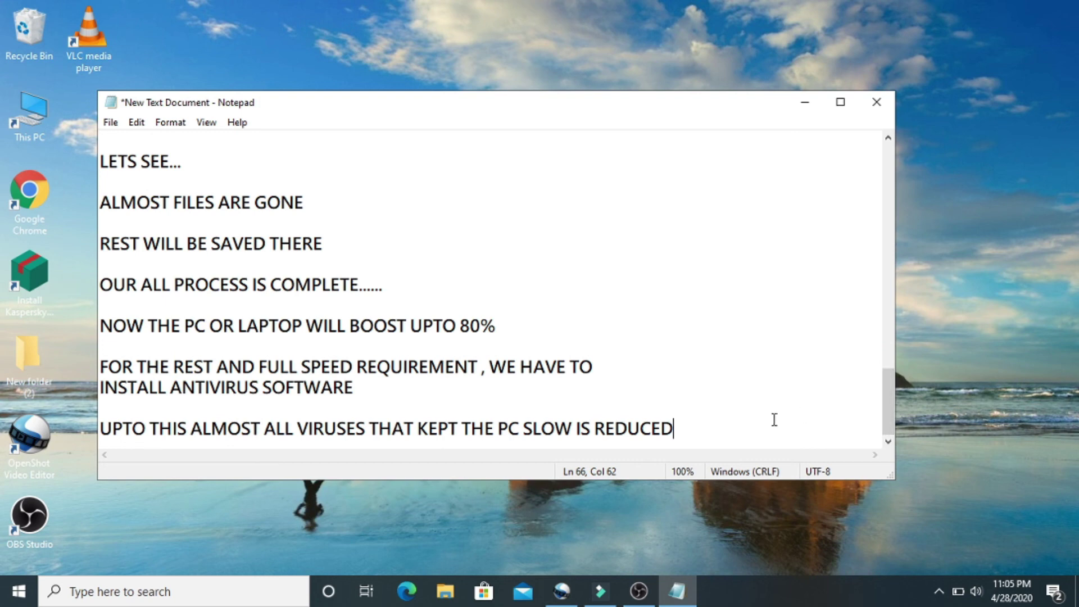
type("....")
Step: Add the line "TRY THESE METHOD TO YOUR PC..." after a blank line
key("Return")
key("Return")
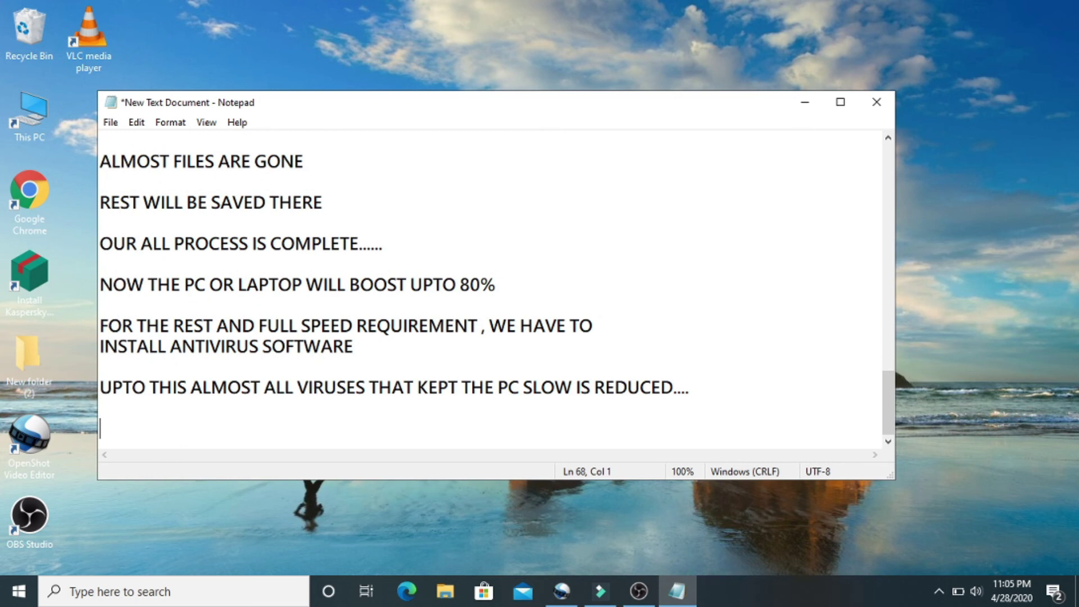
type("TRY THESE ")
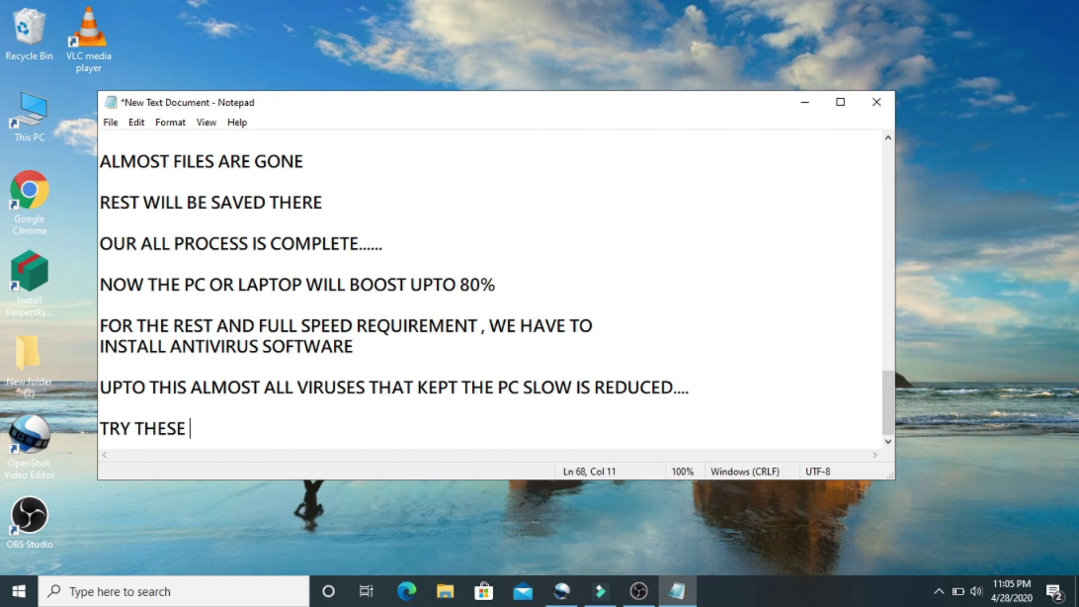
type("METHOD")
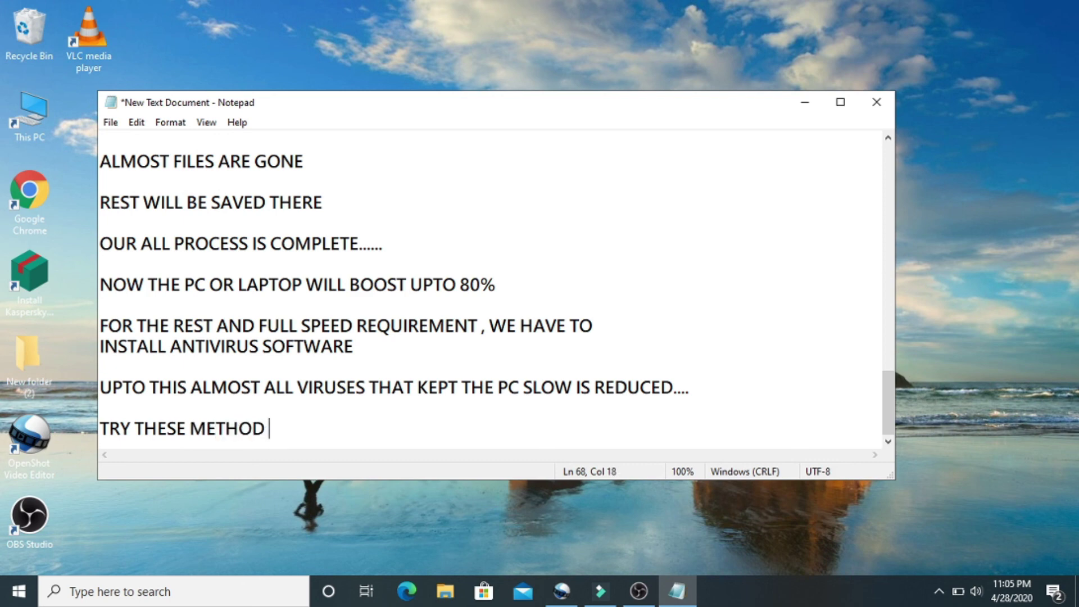
type(" TO YOUR ")
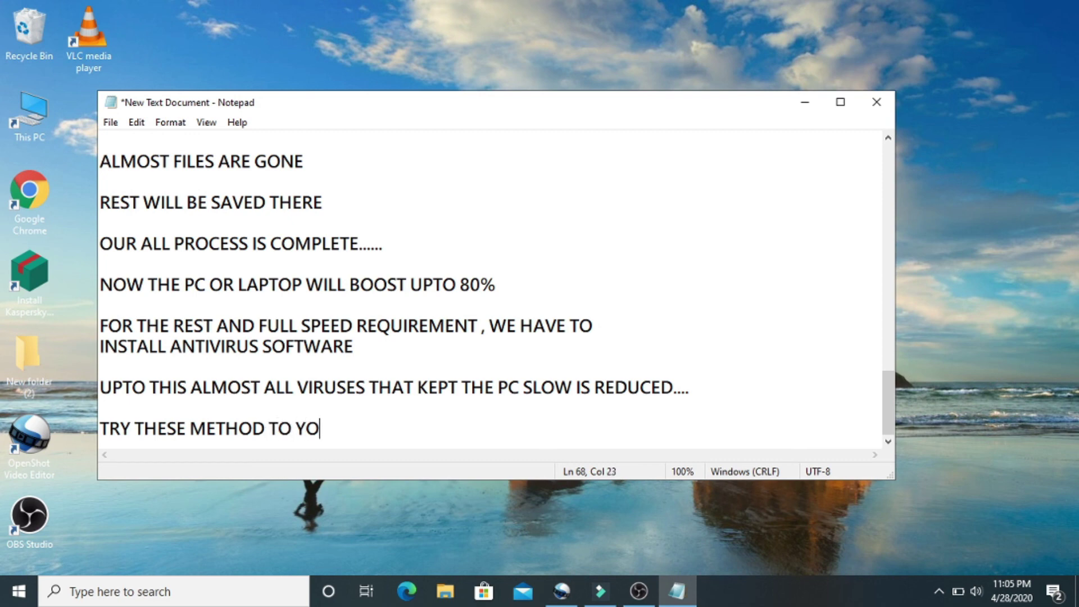
type("PC")
type("...")
Step: Leave two blank lines and add the closing line "THANKS FOR WATCHING..."
key("Return")
key("Return")
key("Return")
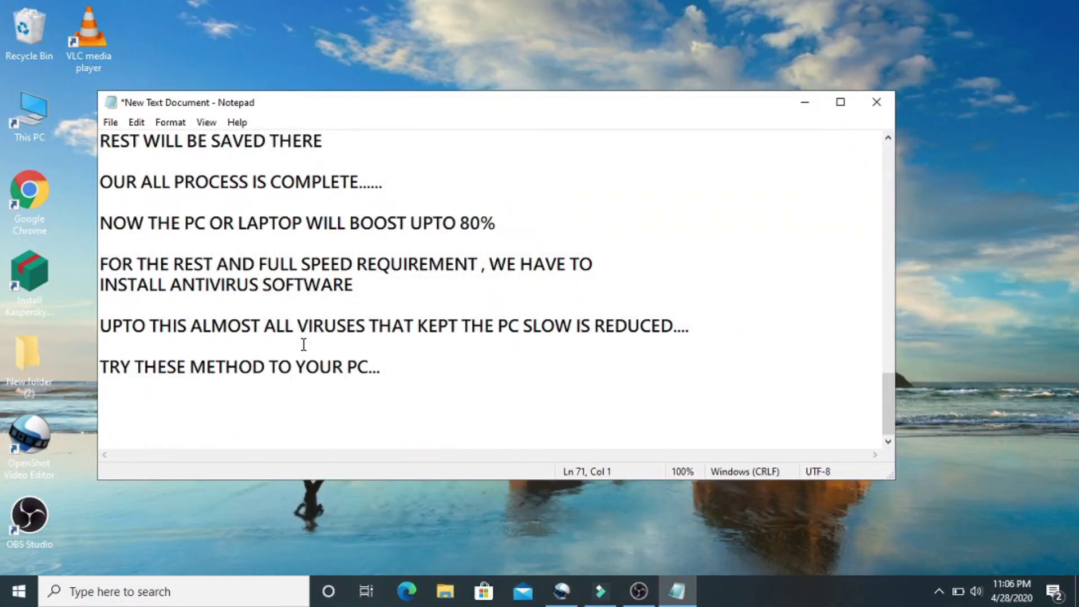
type("THANKS ")
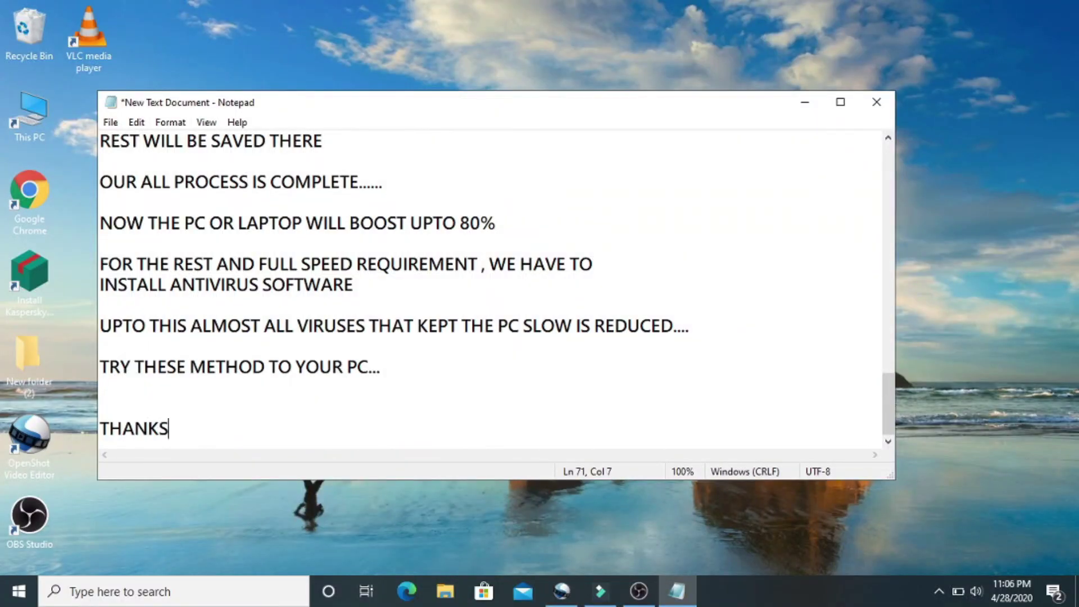
type("FOR WATCHING")
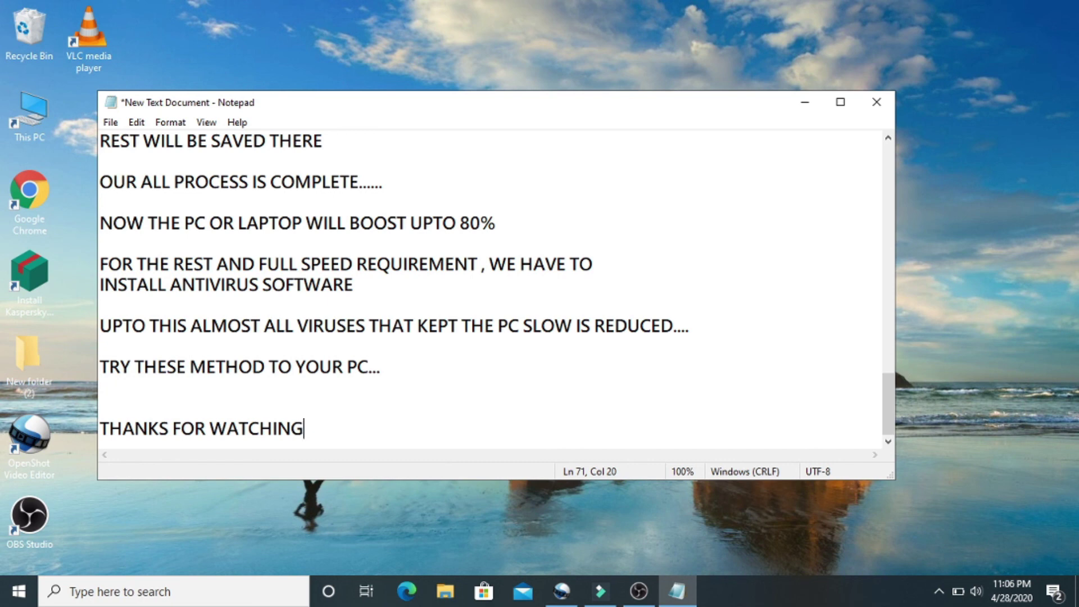
type("...")
Step: Add the line "SEE YOU SOON" after a blank line
key("Return")
key("Return")
type("SEE YOU ")
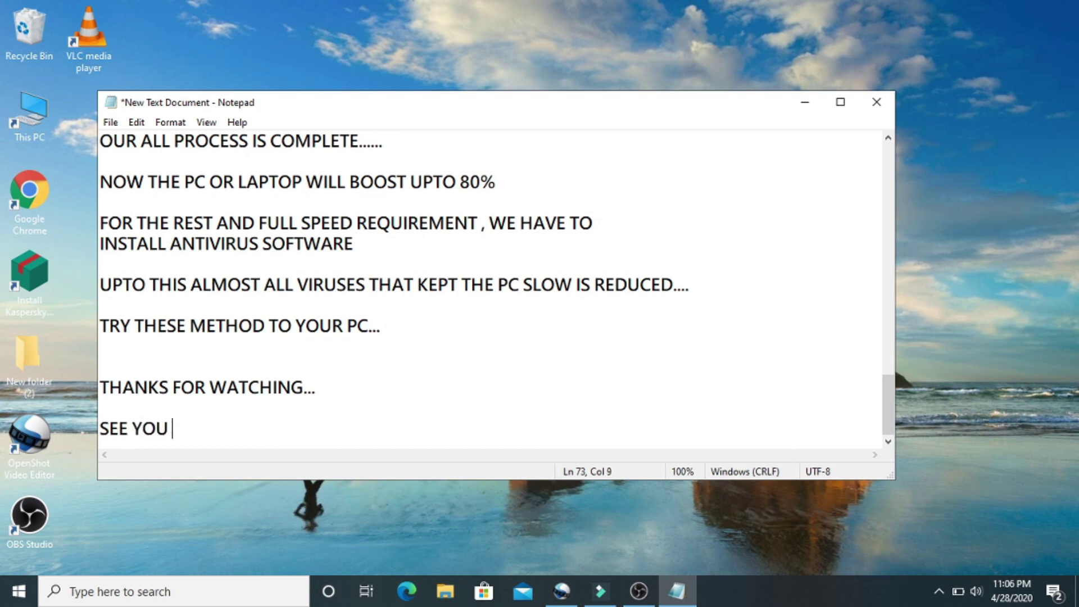
type("SOON")
Step: Add the line "STAY SAFE STAY HOME..." after a blank line
key("Return")
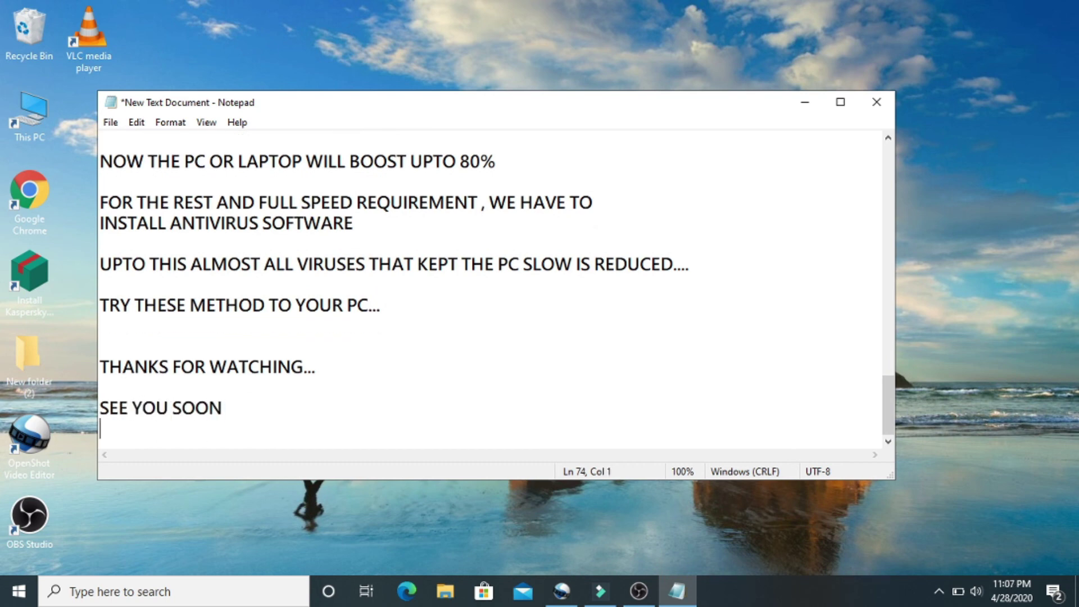
key("Return")
type("STAY ")
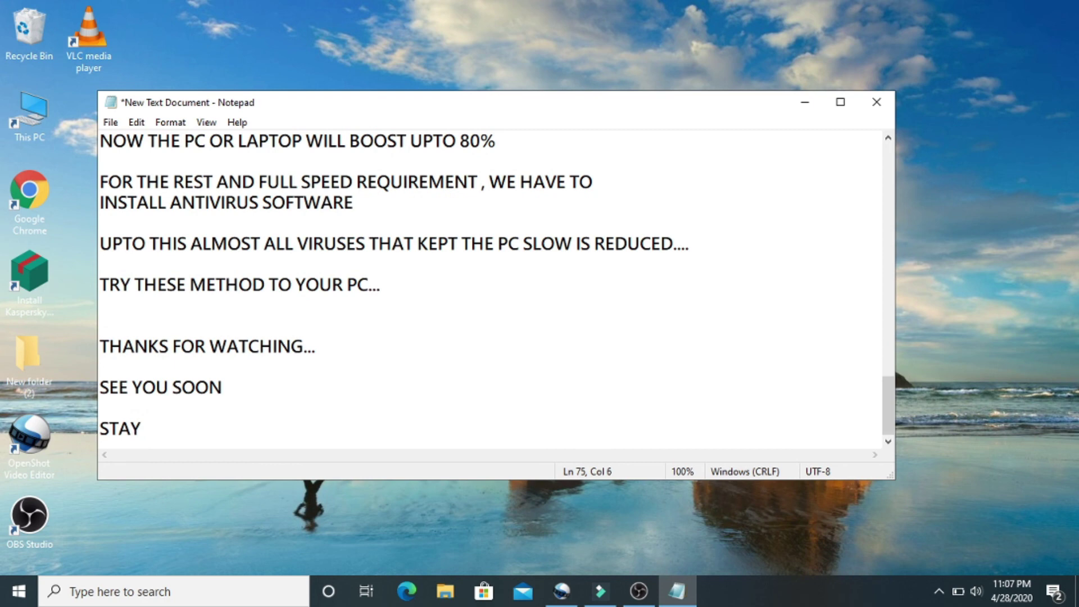
type("SAFE STAY HOME")
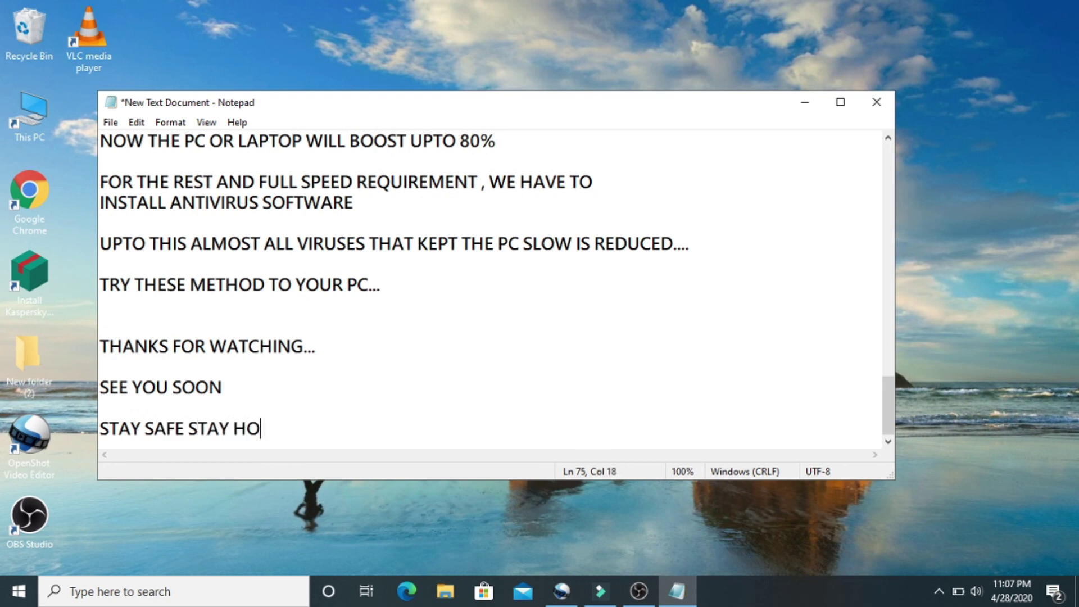
type("...")
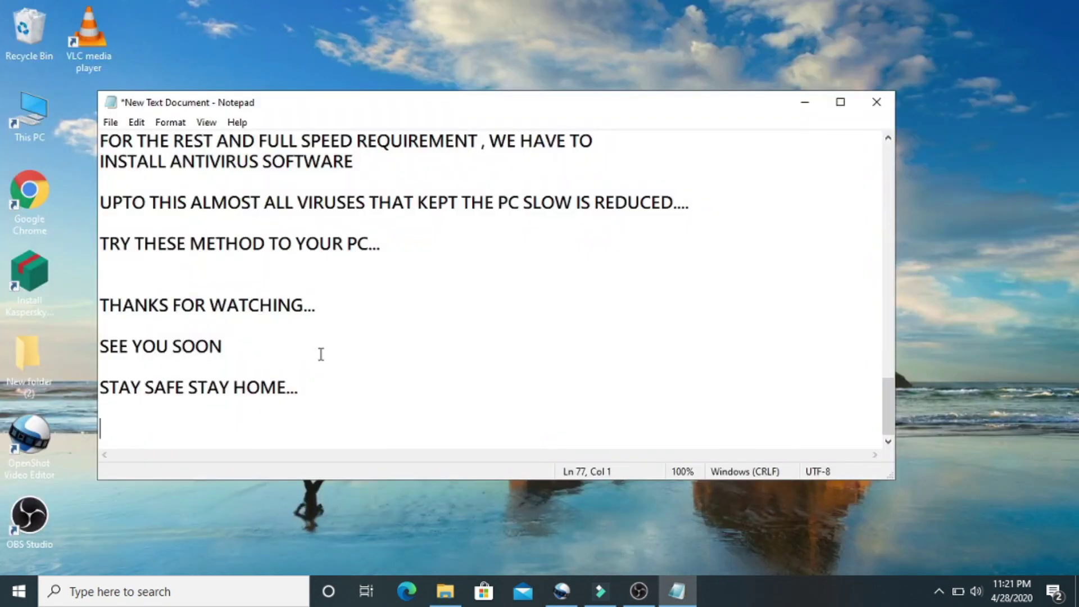
Step: Add the final line "LIKE AND SUBSCRIBE FOR MORE VIDEOS" below the stay-home message
type("LIKE AND ")
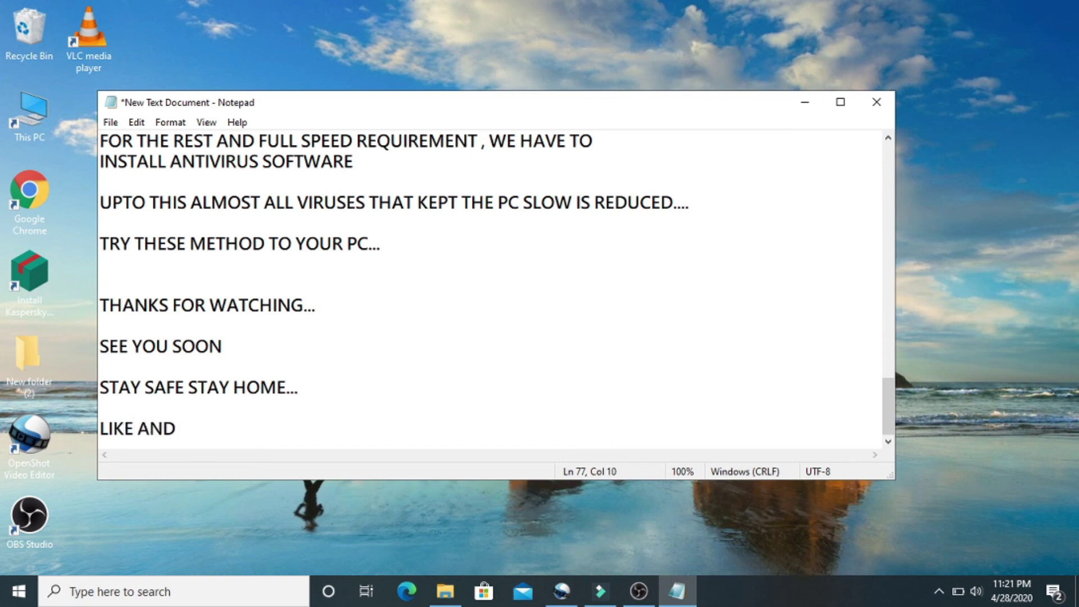
type("SUBSCR")
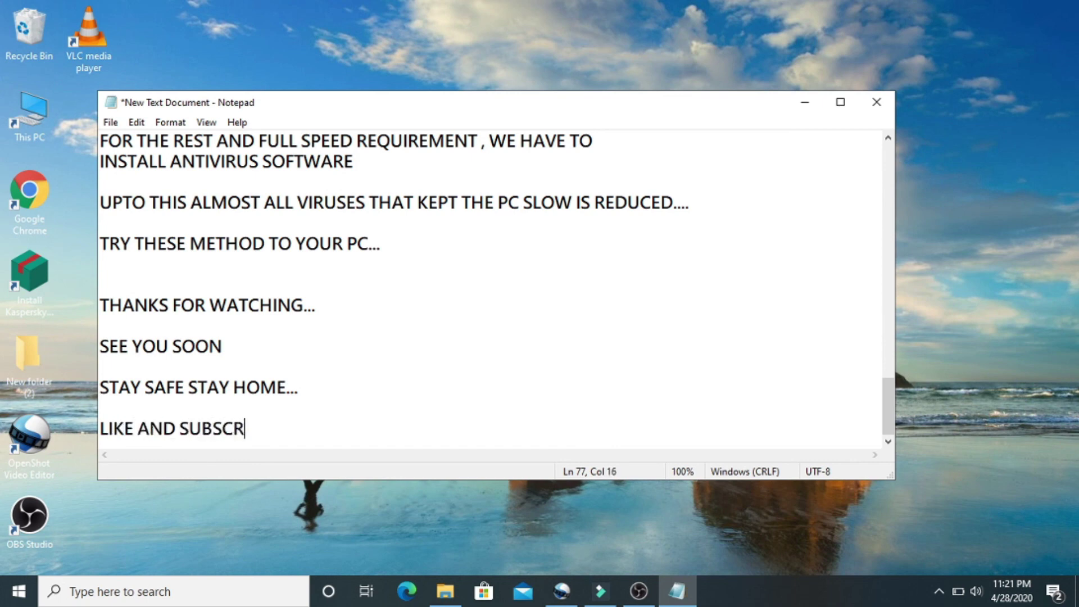
type("IBE FOR MORE VIDEOS")
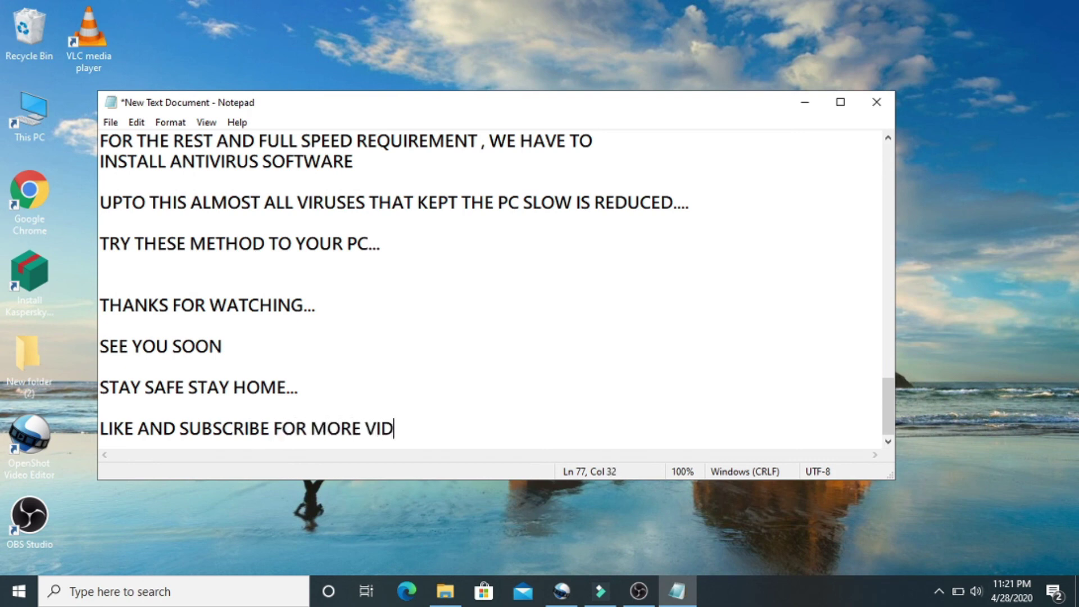